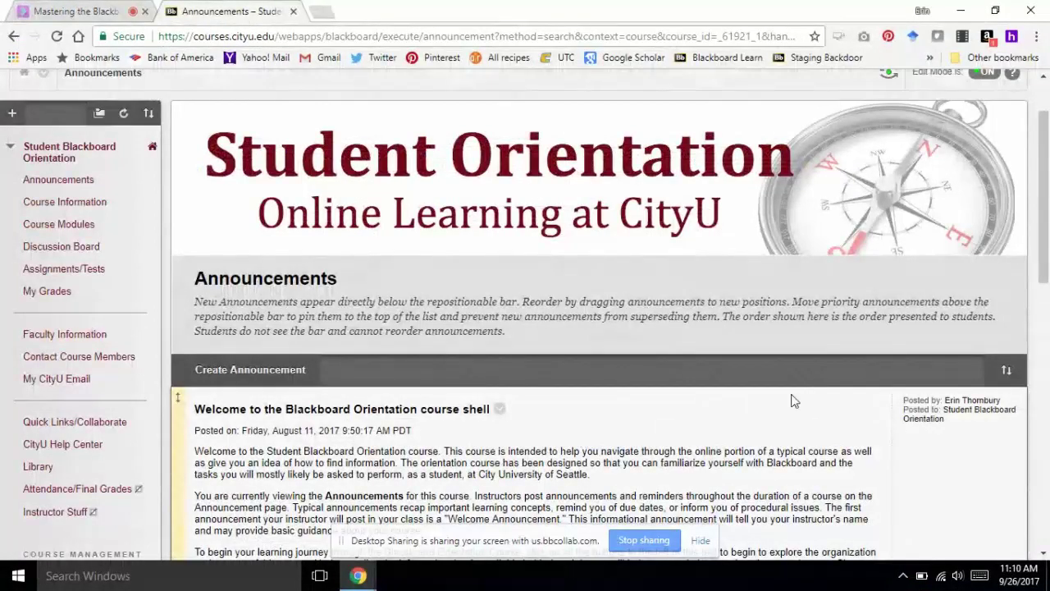
Enter Student Preview for the Student Blackboard Orientation course and look over its Announcements page as a student.
scroll(794, 400, up, 1)
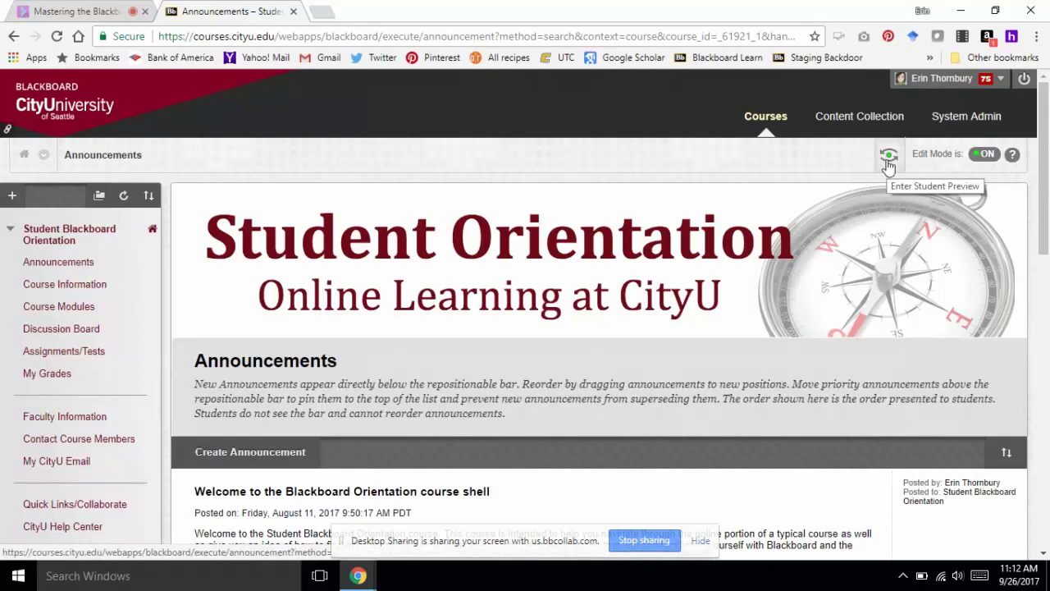
click(887, 160)
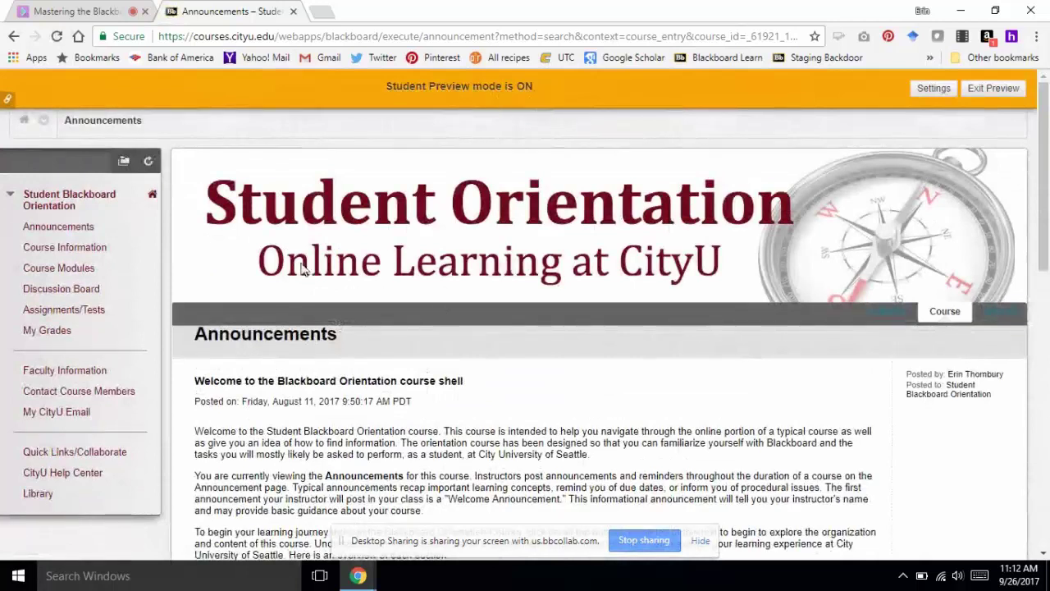
scroll(253, 338, down, 3)
scroll(253, 337, up, 3)
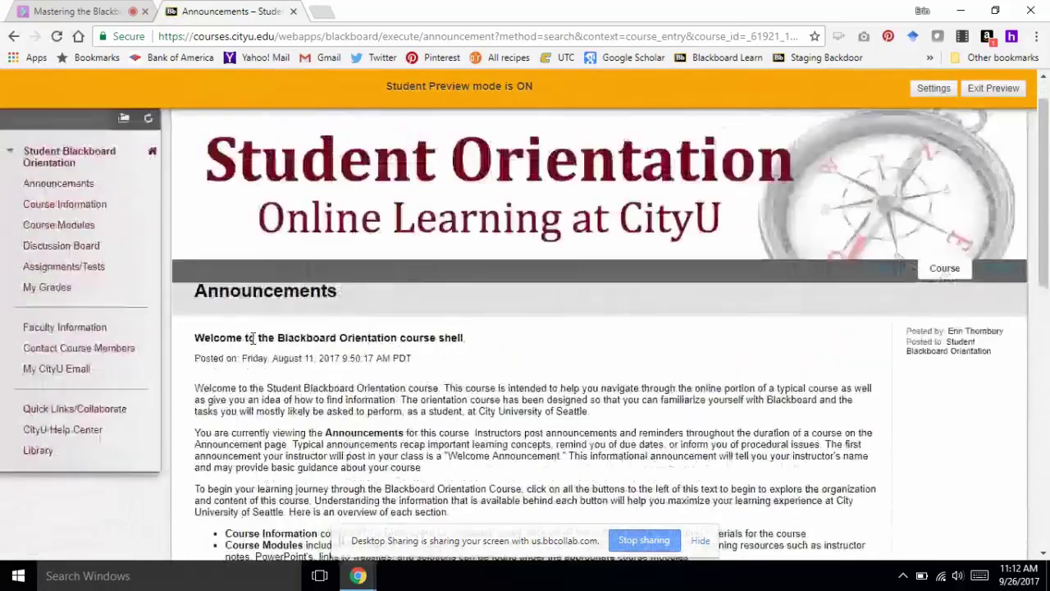
scroll(253, 338, up, 1)
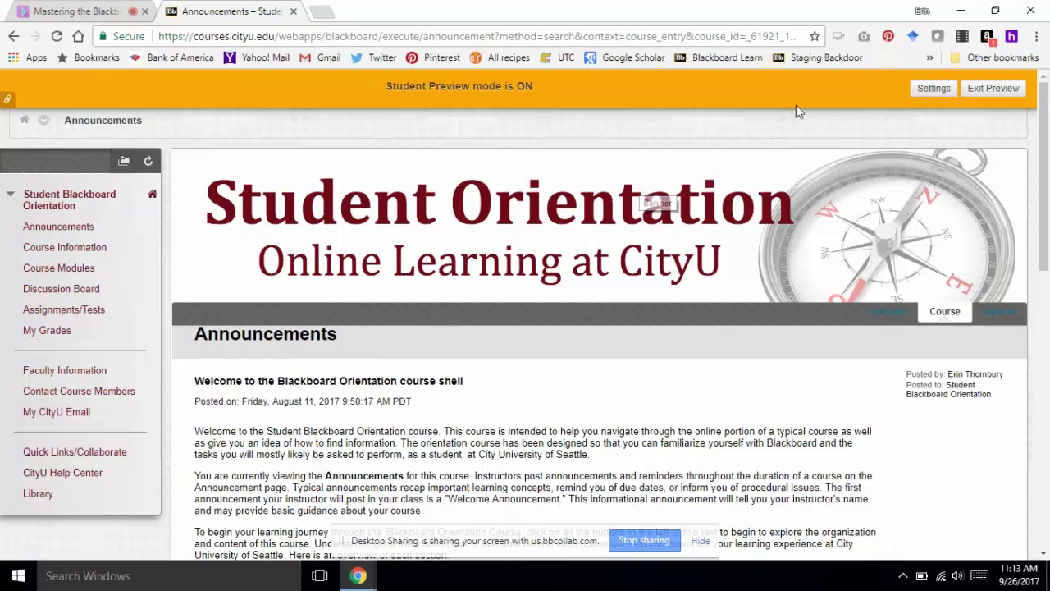
Exit Student Preview, keeping the preview user and all data.
click(998, 90)
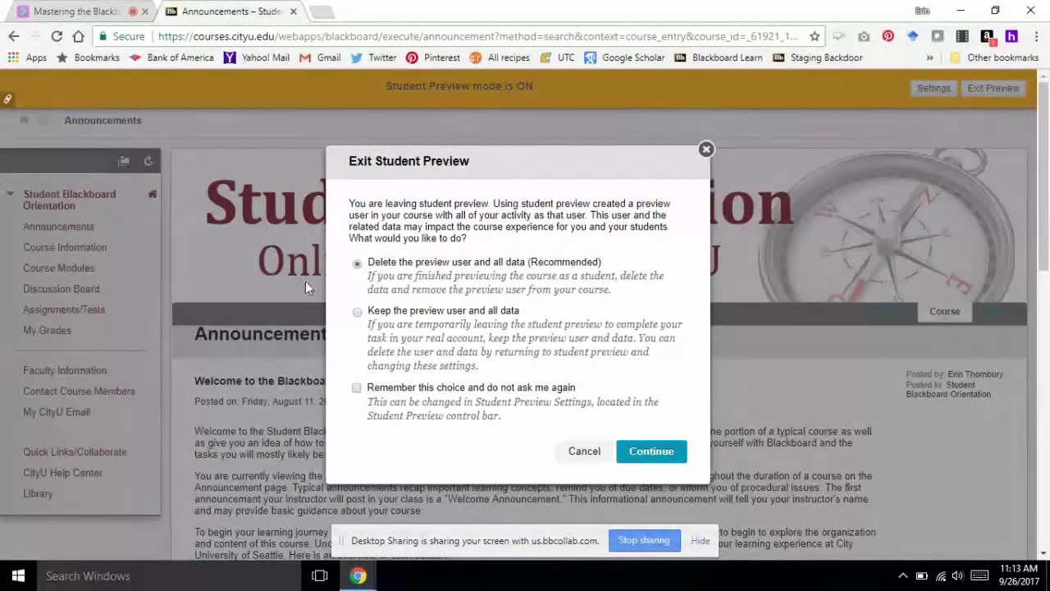
click(358, 312)
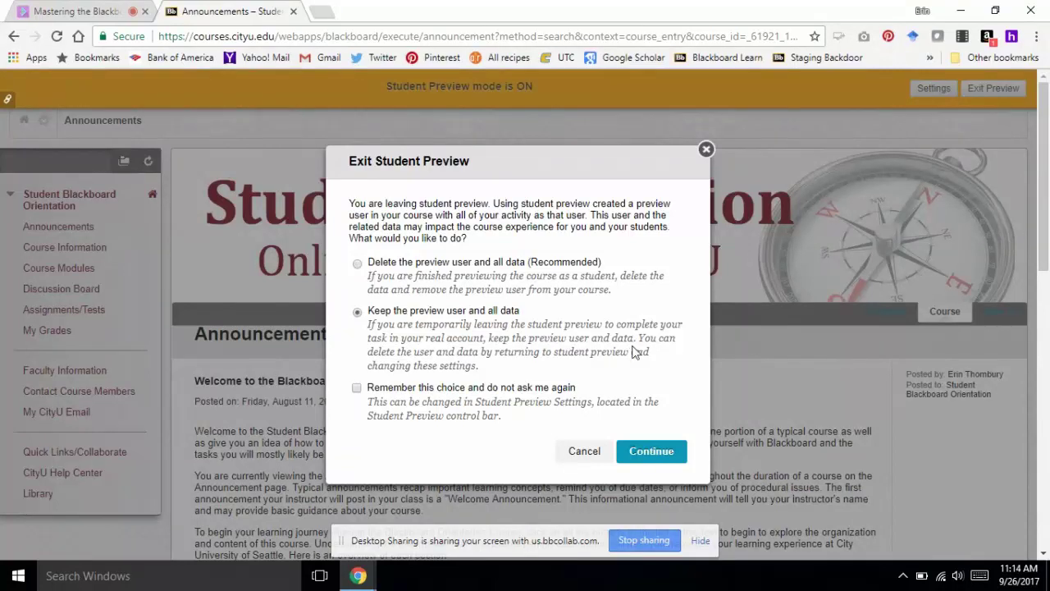
click(652, 452)
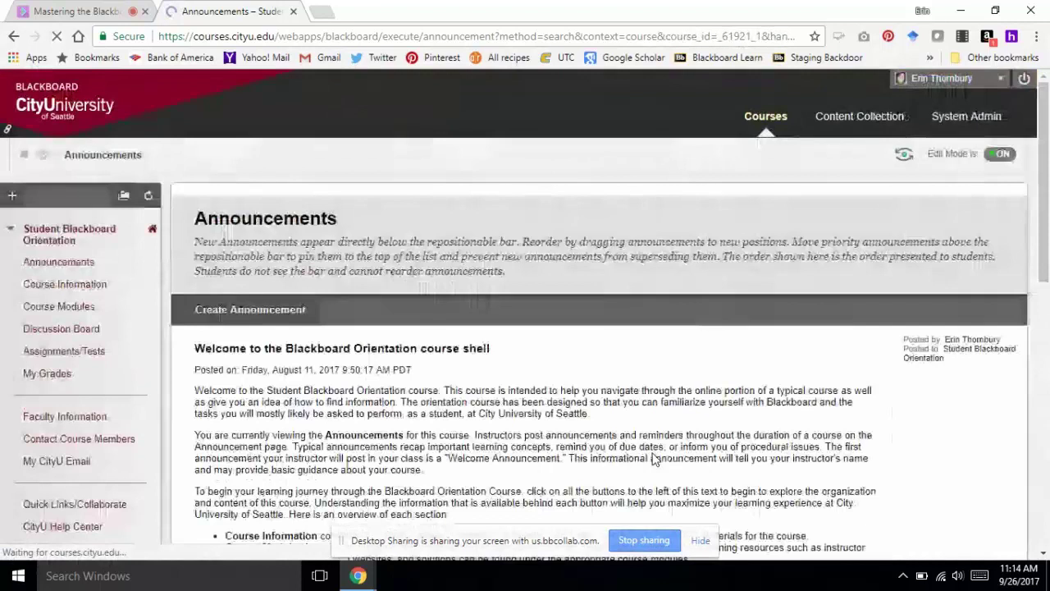
Open the Full Grade Center for the course and bring up its table of students.
scroll(652, 452, down, 4)
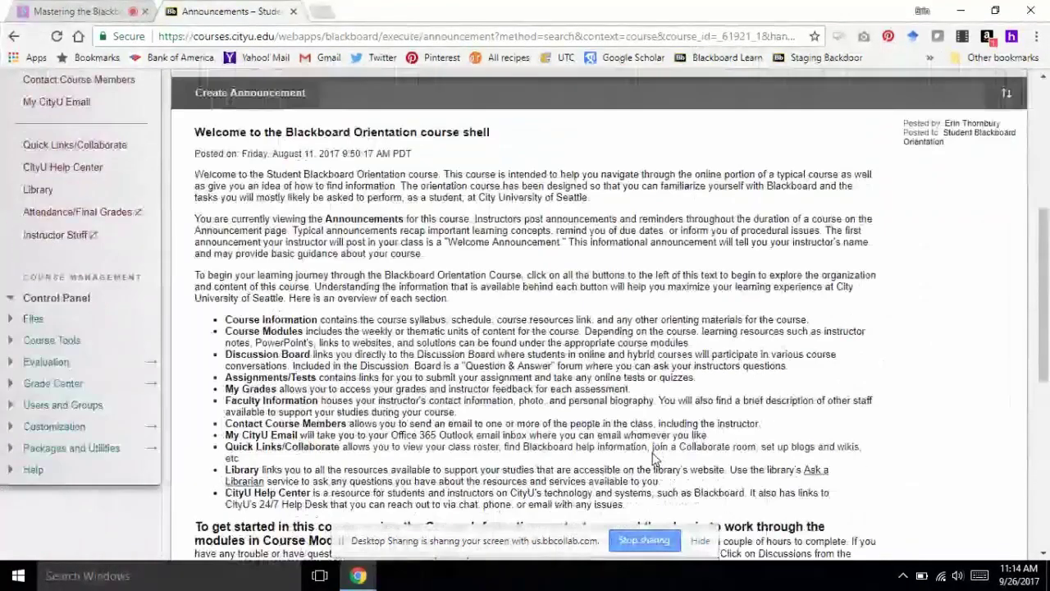
scroll(654, 458, down, 2)
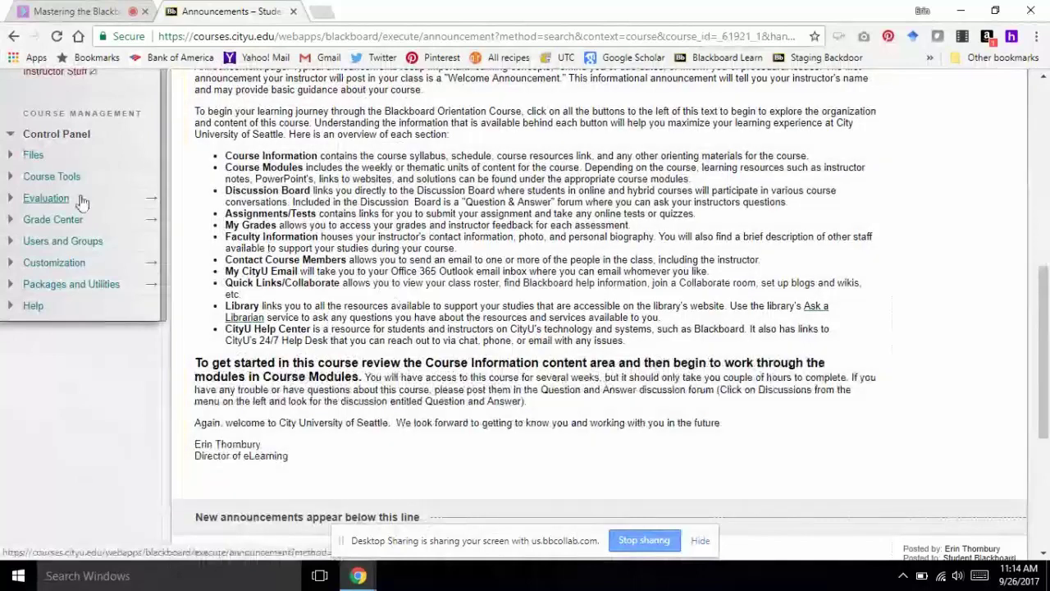
click(51, 220)
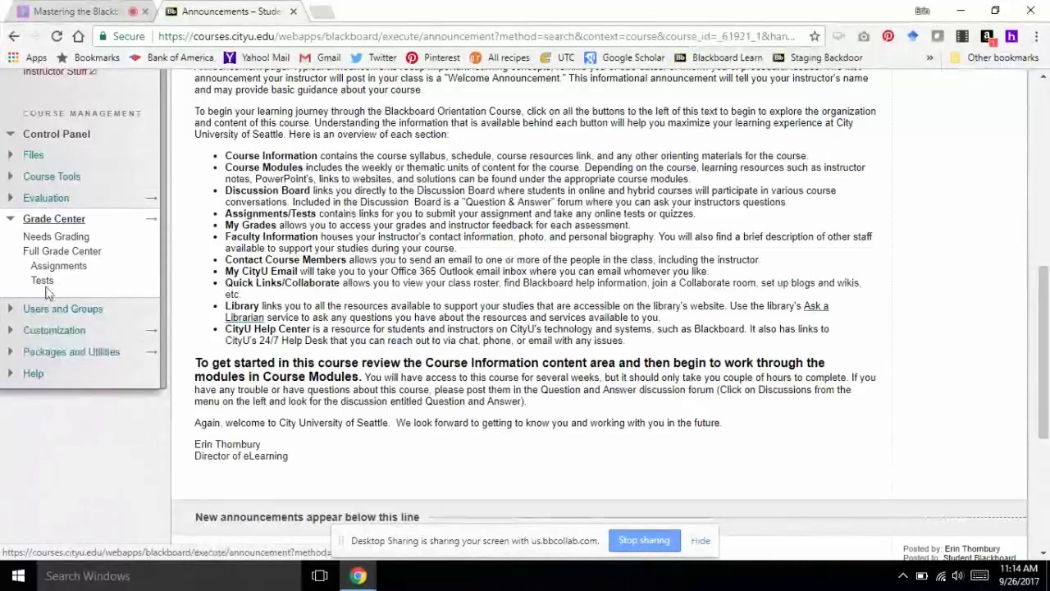
click(62, 252)
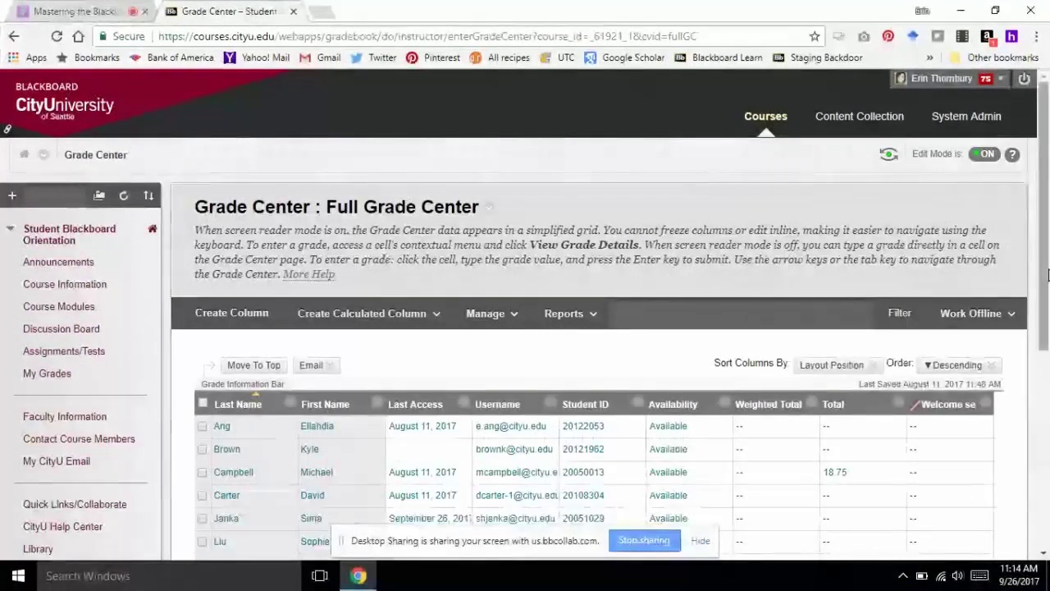
drag(1046, 275, 1045, 380)
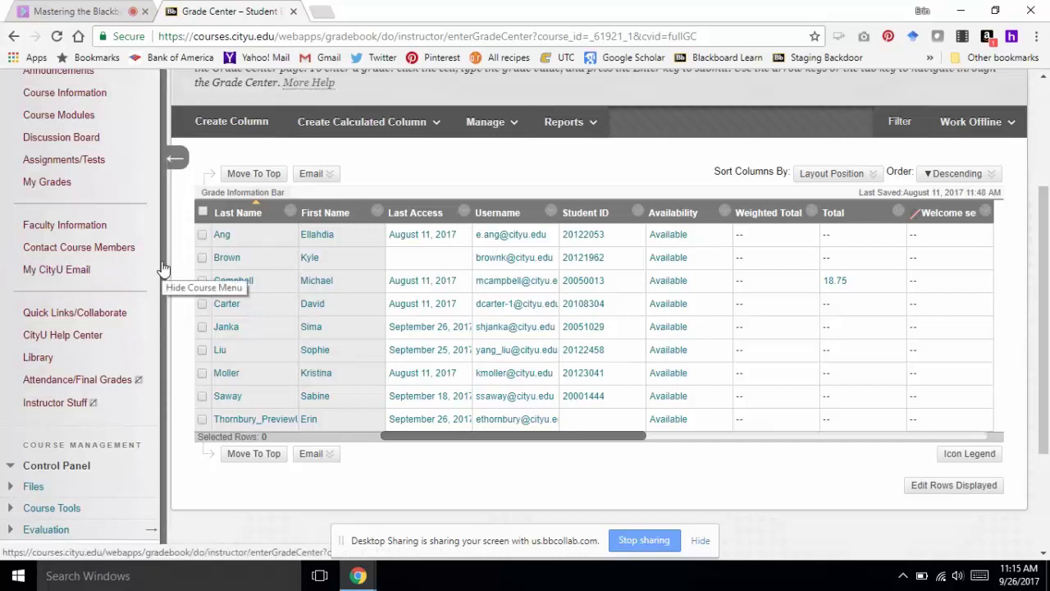
Hide the course menu and look over the widened grade table, including the preview user's row.
click(162, 269)
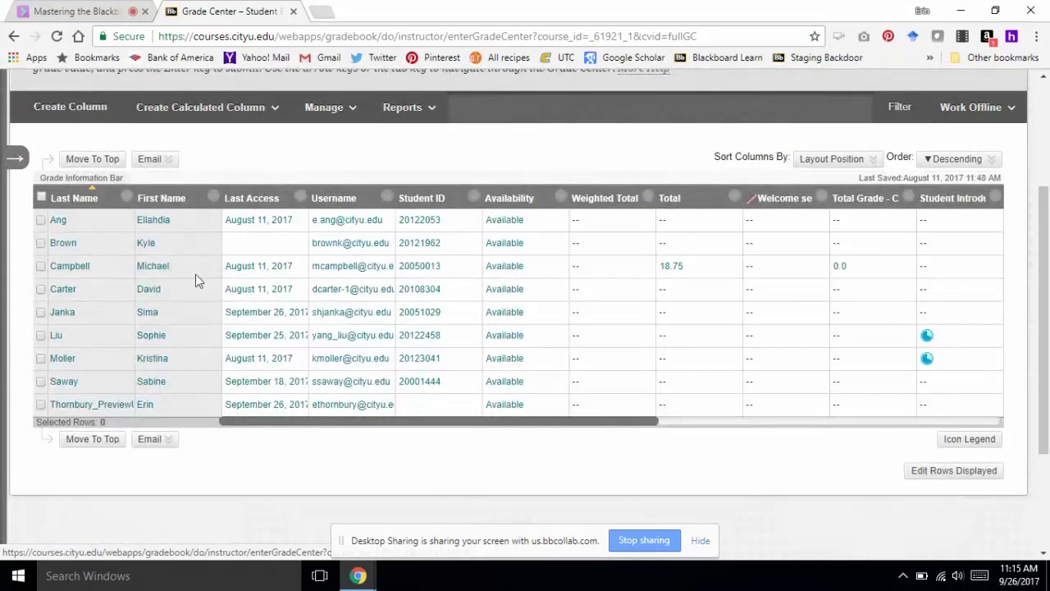
drag(476, 427, 421, 466)
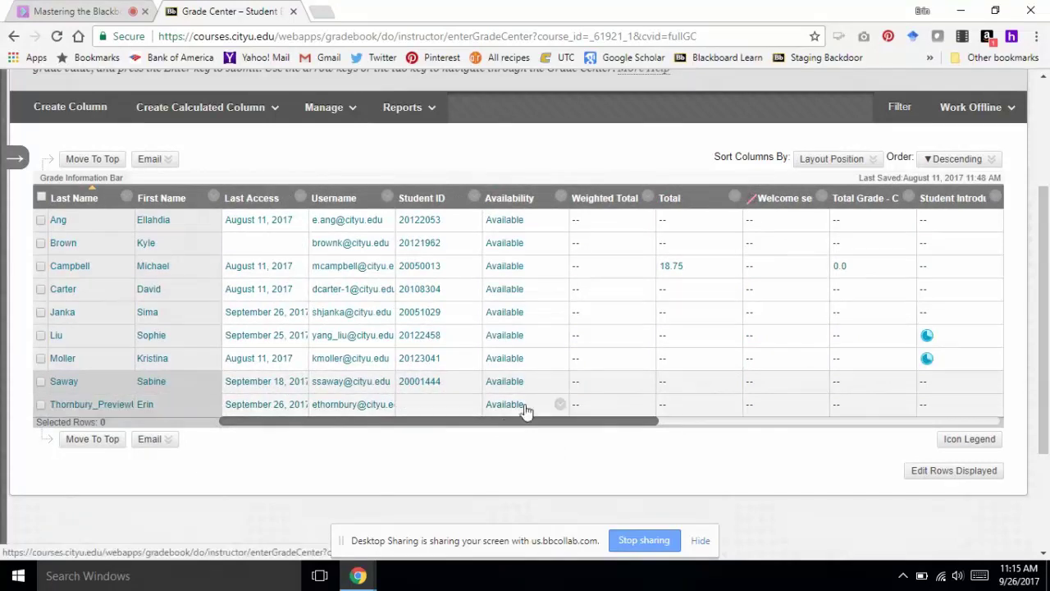
scroll(416, 406, up, 4)
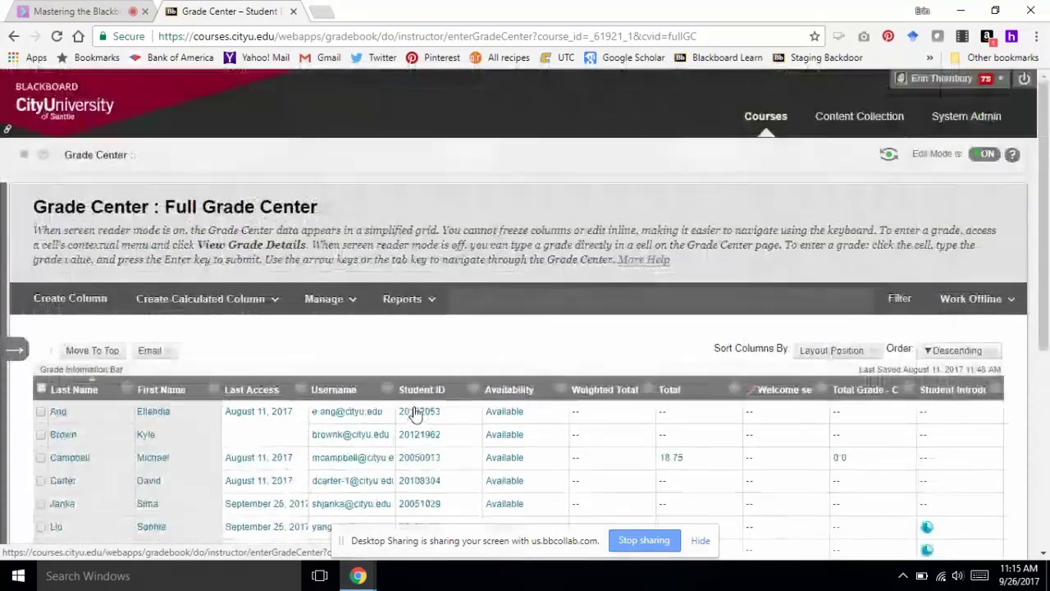
scroll(417, 410, down, 6)
scroll(414, 408, up, 2)
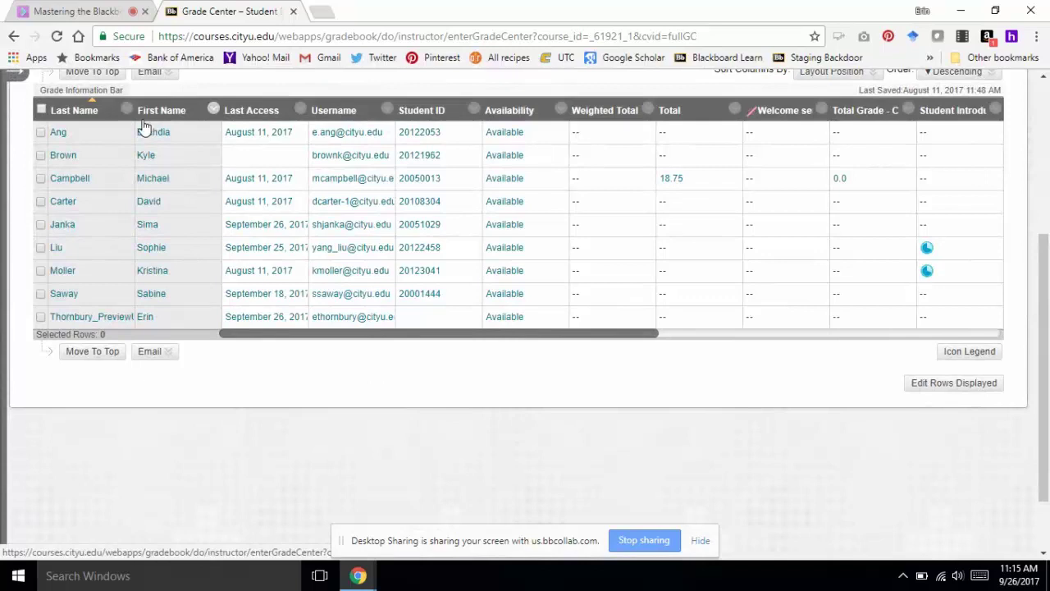
scroll(276, 399, up, 4)
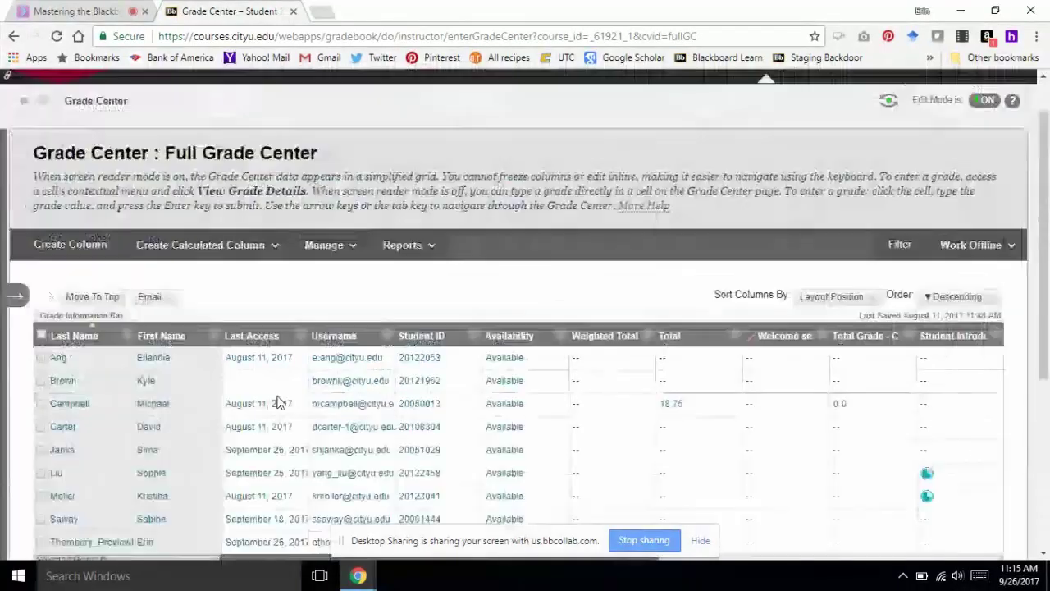
Show the course menu again and check the controls around the grade table.
click(11, 351)
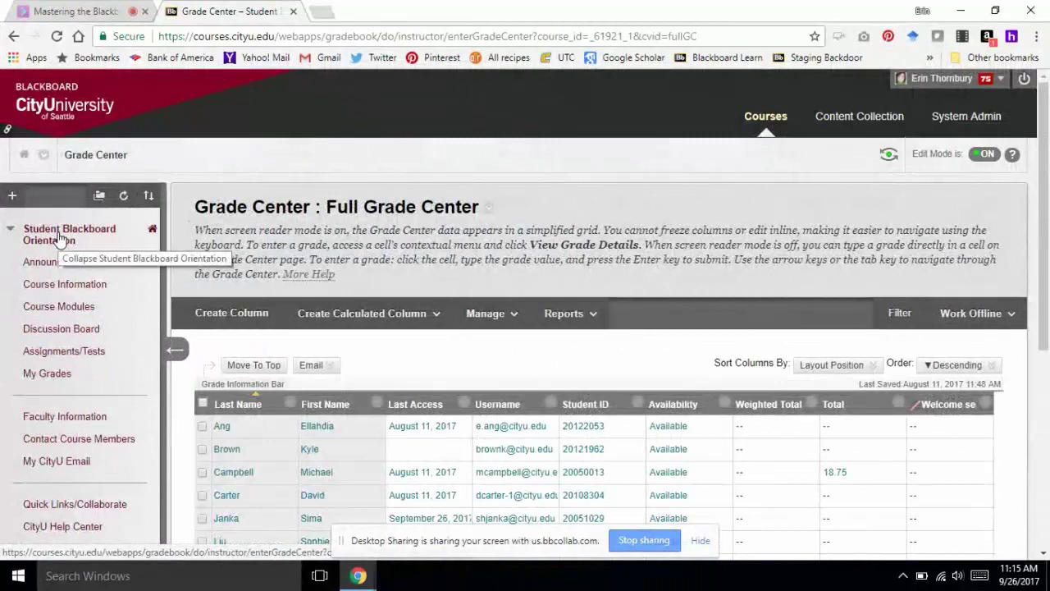
scroll(533, 291, down, 5)
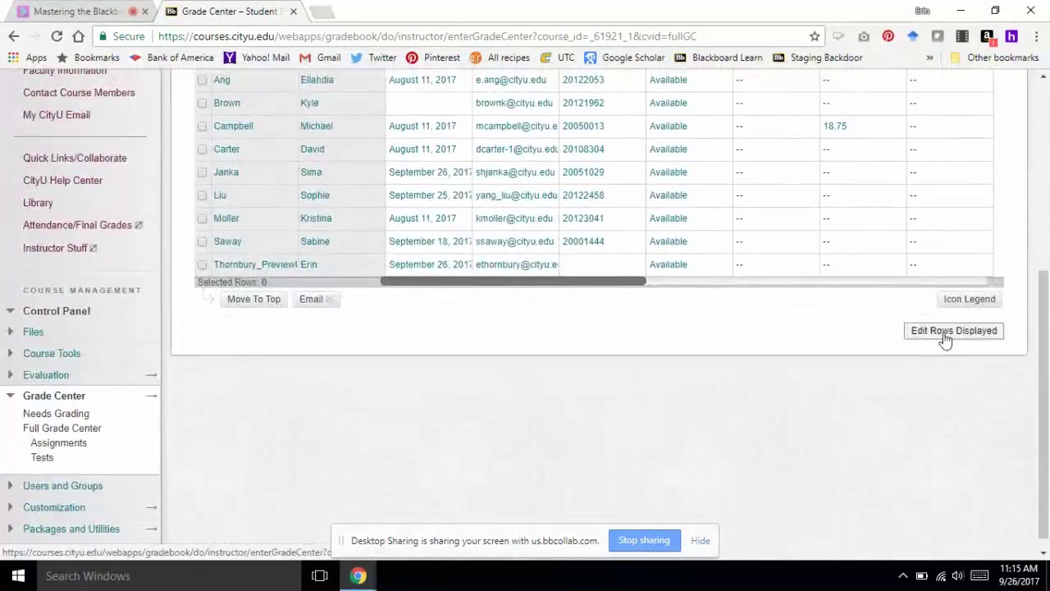
scroll(632, 340, up, 4)
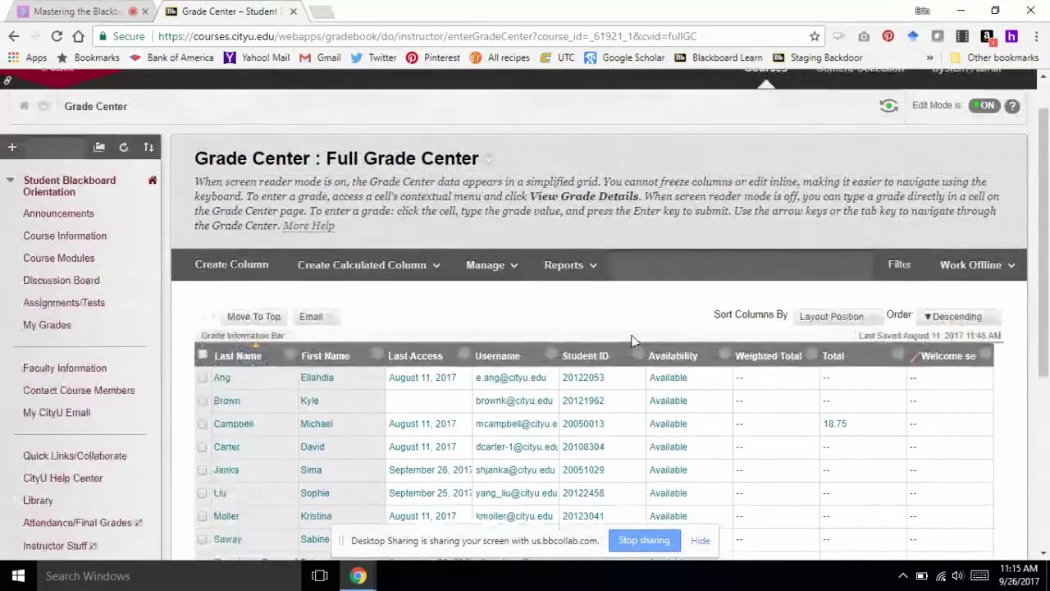
scroll(631, 340, up, 1)
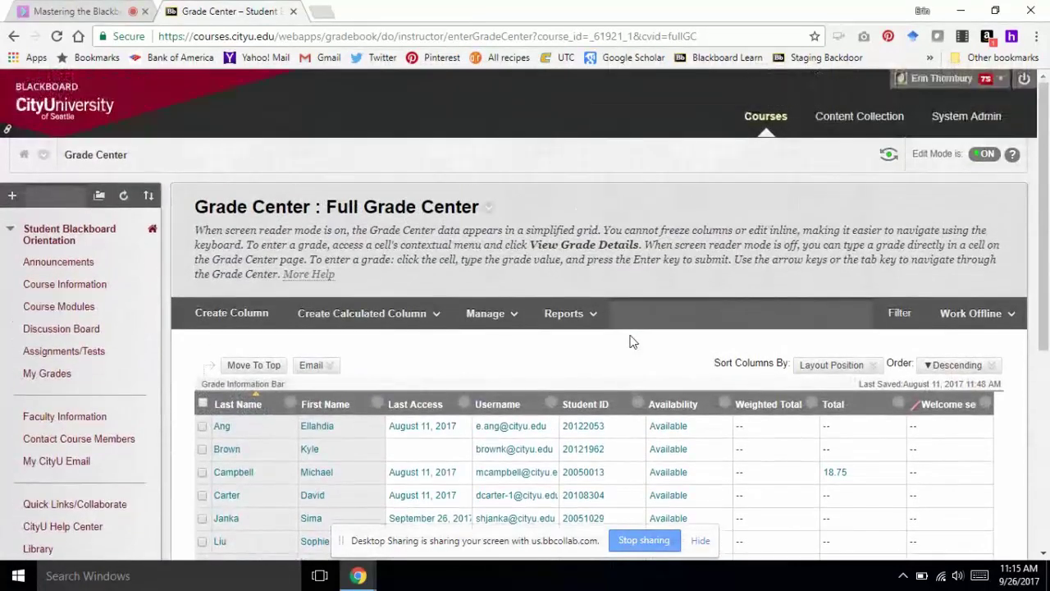
Return to the course list and open the OR_8000_Master: Student Blackboard Orientation course.
click(765, 116)
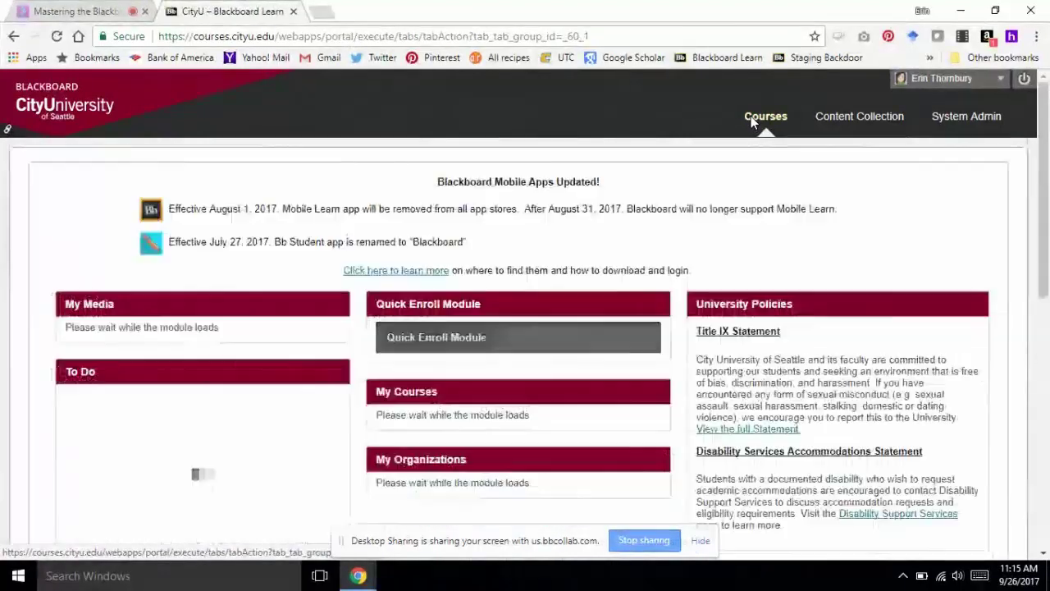
scroll(512, 290, down, 1)
scroll(511, 290, down, 3)
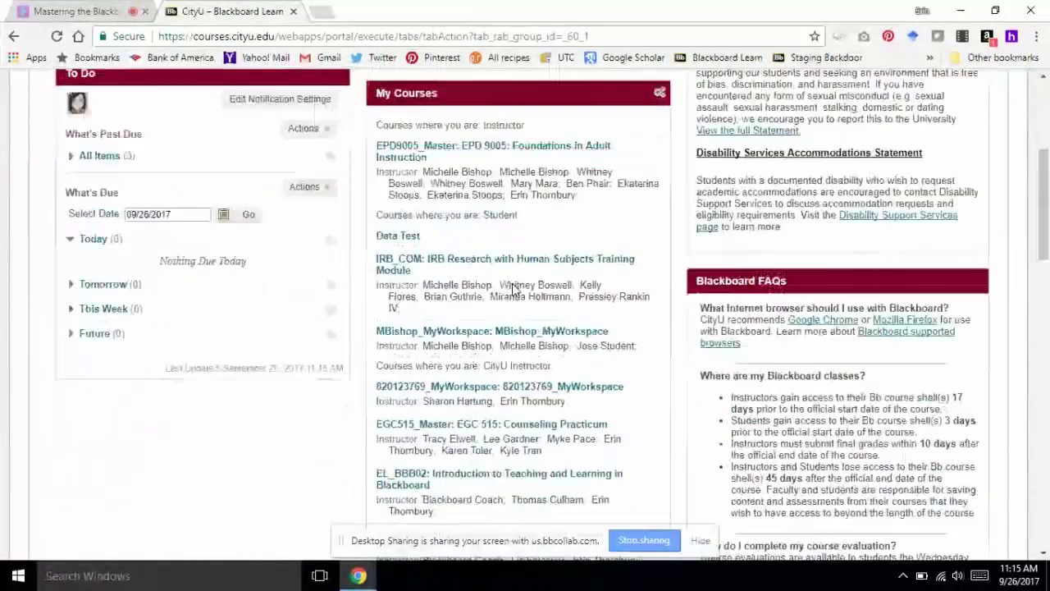
scroll(512, 290, down, 7)
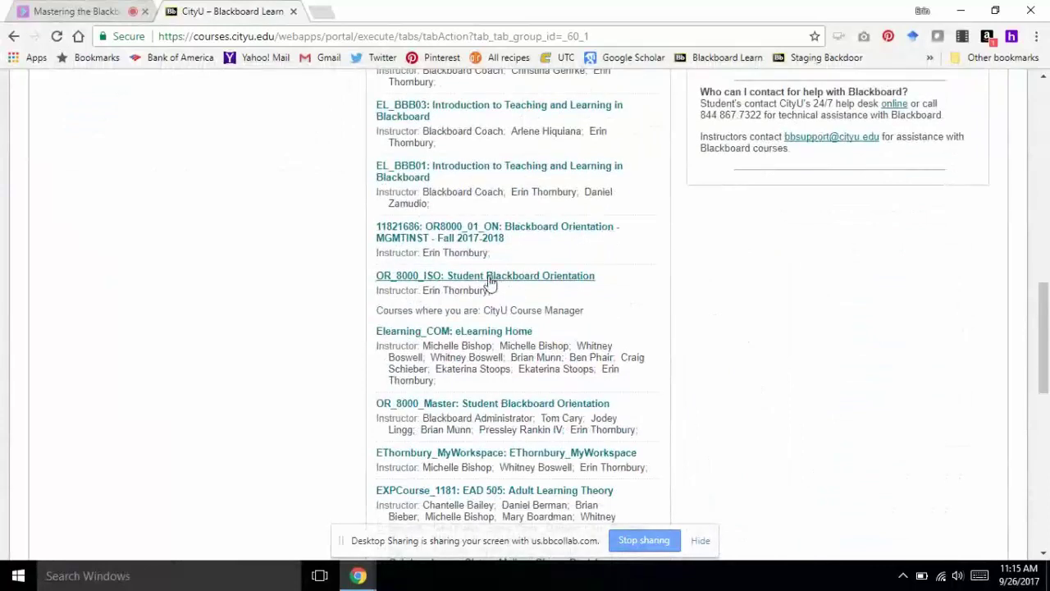
scroll(487, 282, down, 2)
click(455, 246)
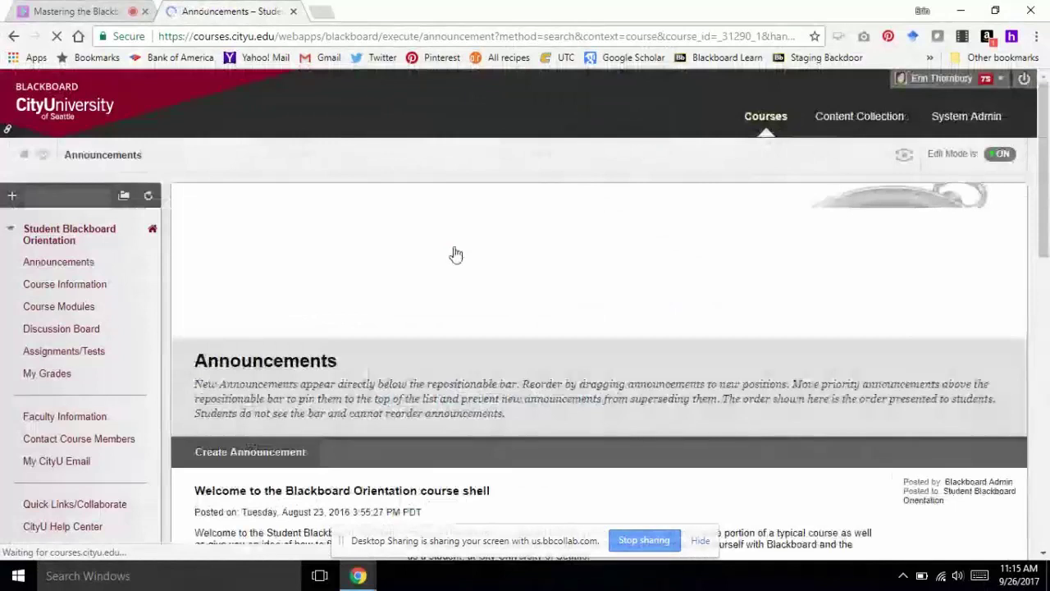
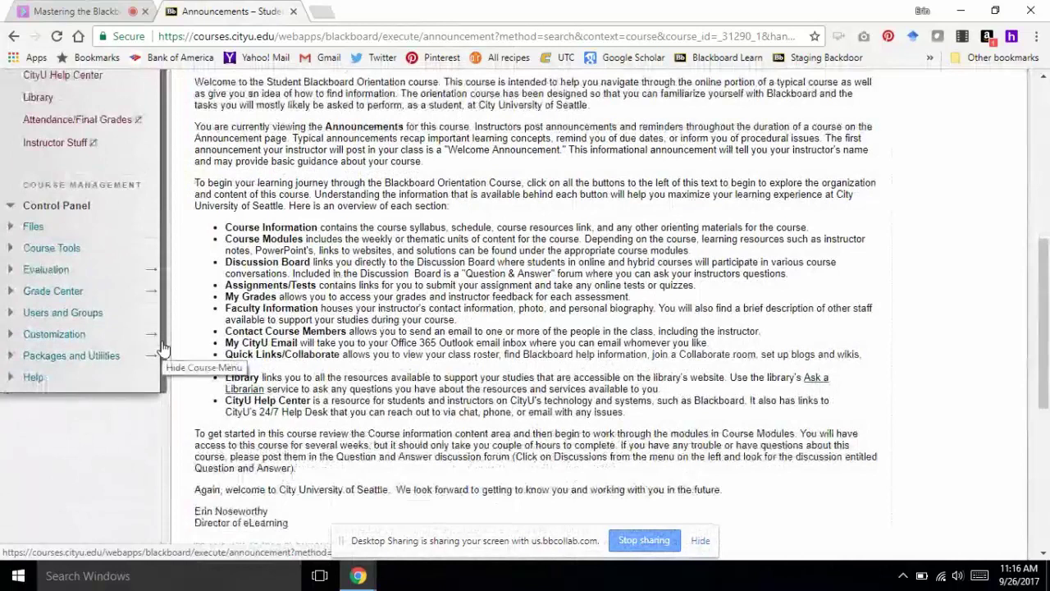
Open the Full Grade Center of the OR_8000_Master course and look over its student rows.
click(41, 293)
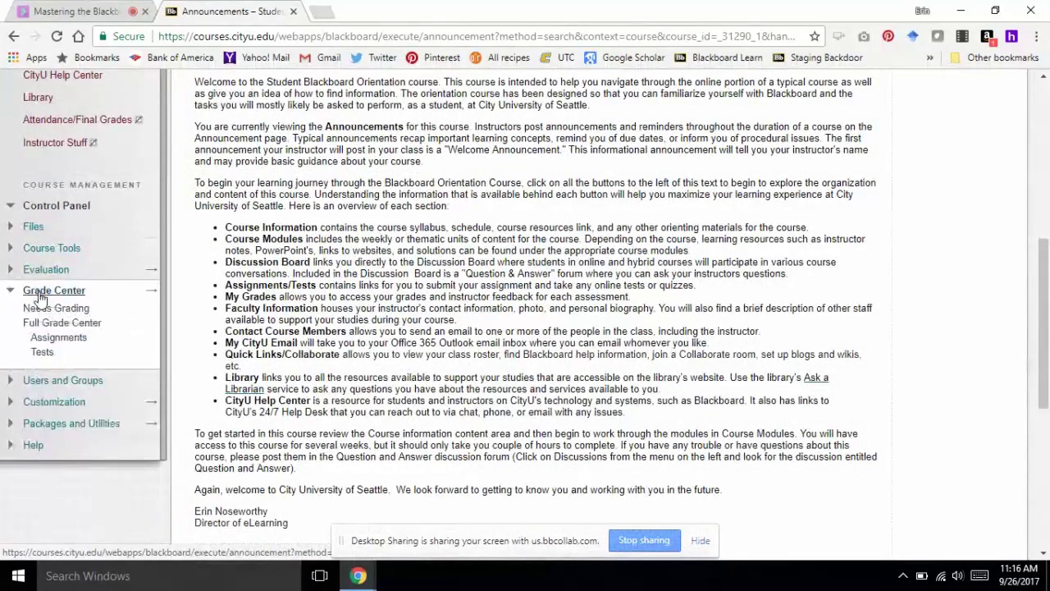
click(41, 327)
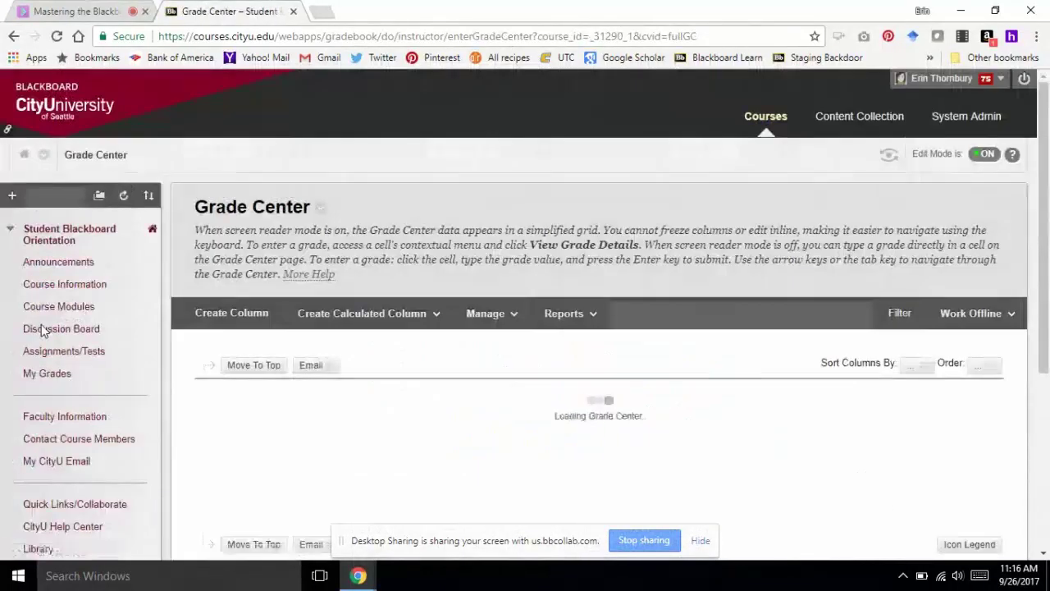
scroll(226, 344, down, 1)
scroll(225, 345, down, 2)
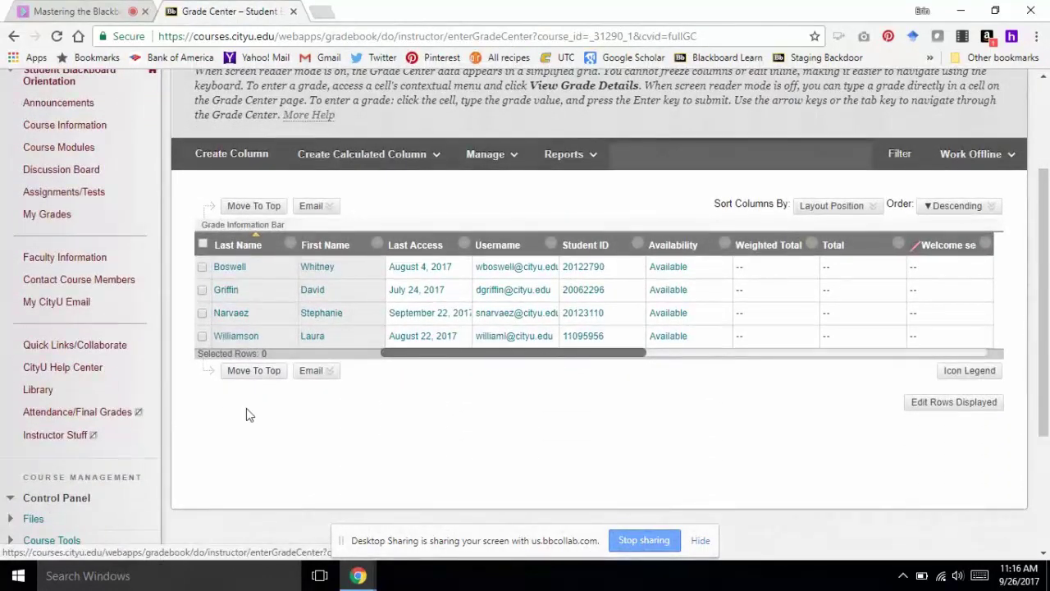
scroll(246, 408, down, 3)
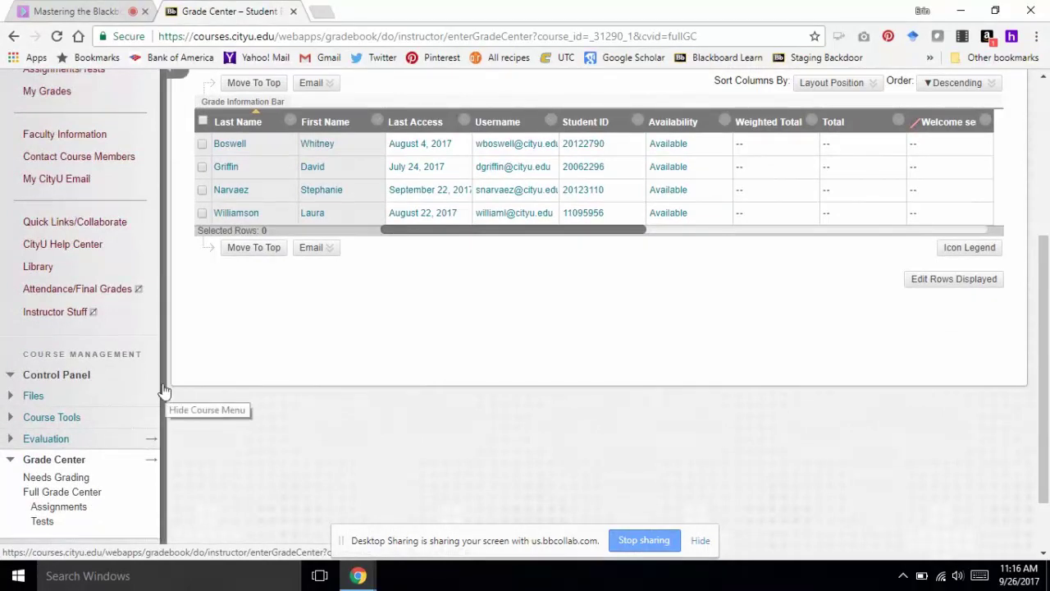
Hide the course menu and examine the grade table's columns up to Welcome sent, checking that column's details.
click(161, 385)
scroll(382, 359, up, 5)
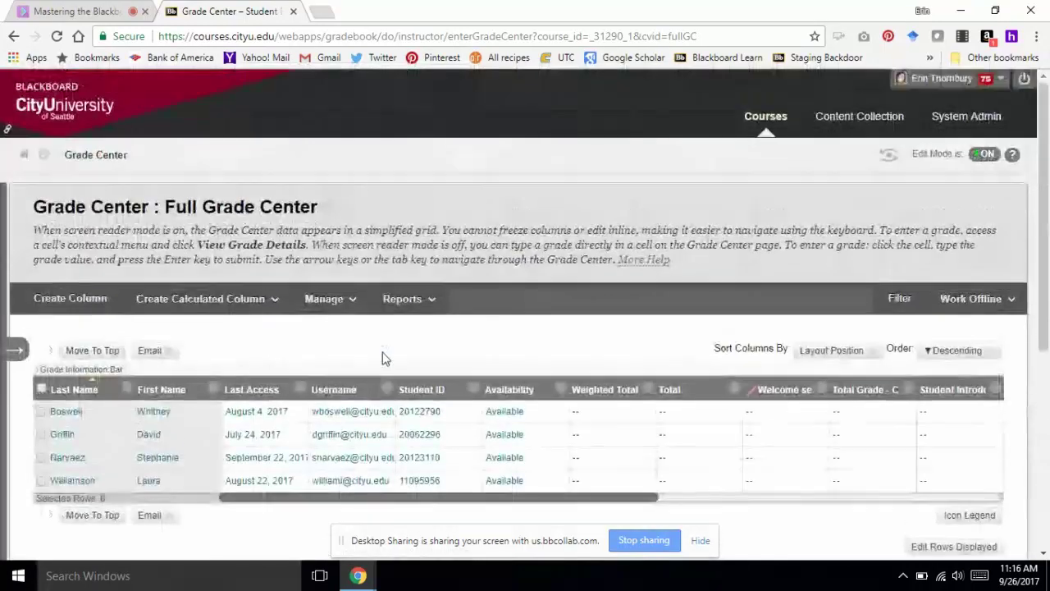
scroll(382, 358, down, 3)
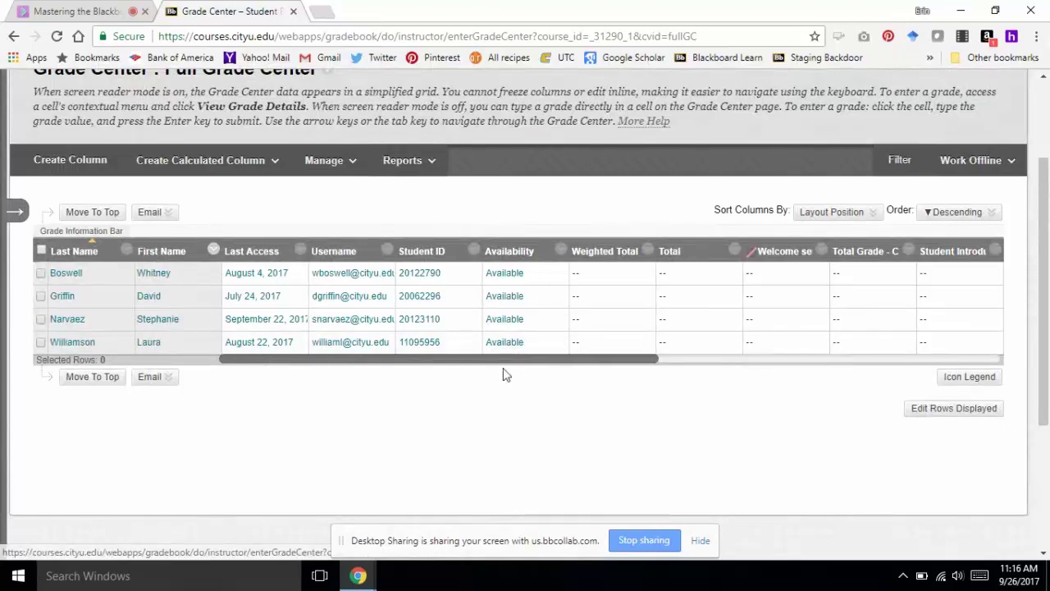
drag(502, 361, 578, 395)
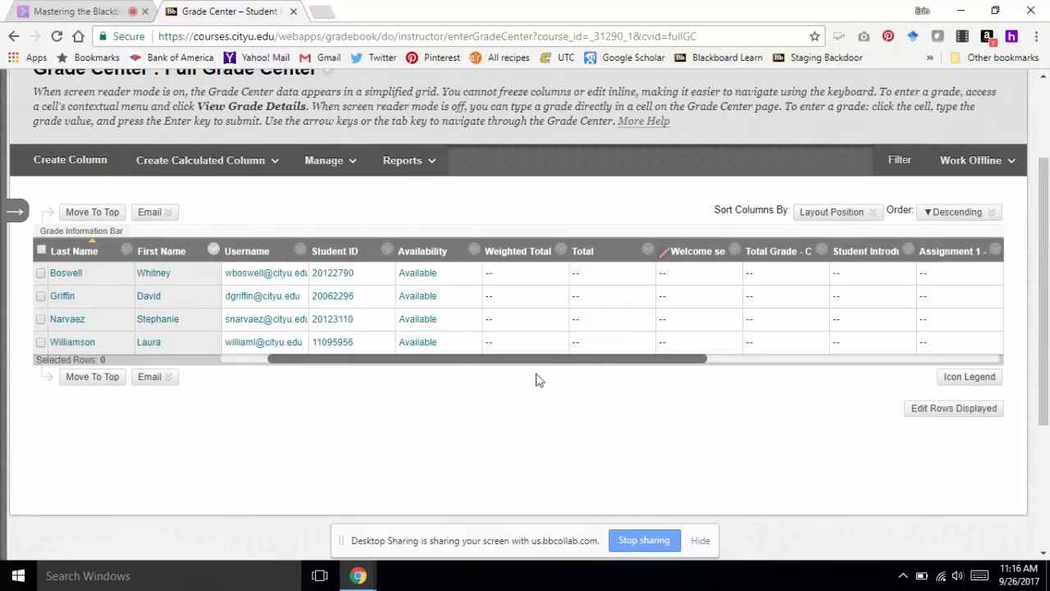
drag(537, 361, 564, 363)
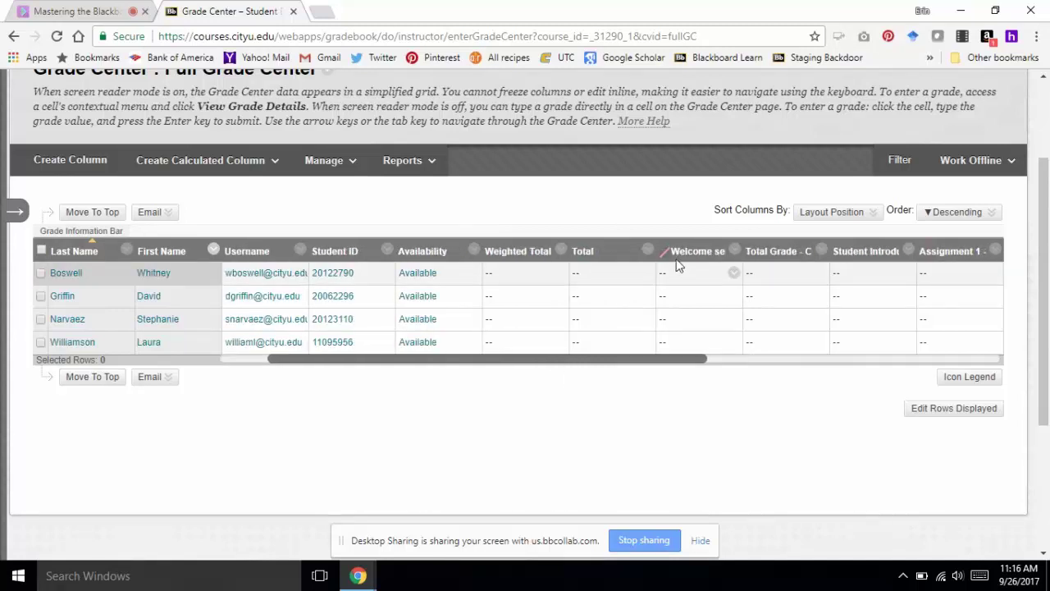
mouse_move(720, 256)
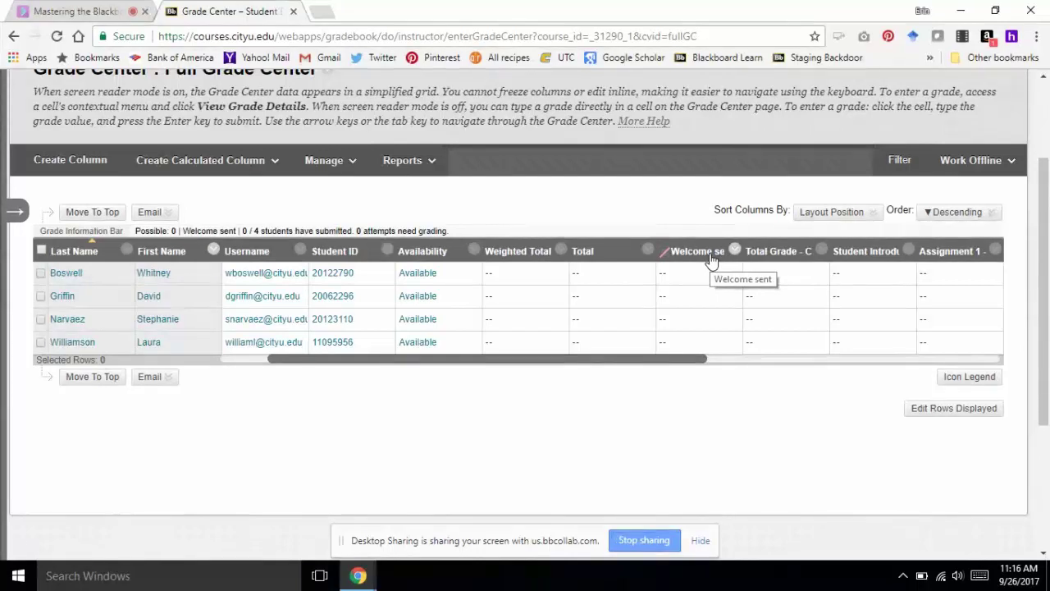
Make the Quiz 1 - Blackboard Orientation Check-in column visible to students.
mouse_move(665, 261)
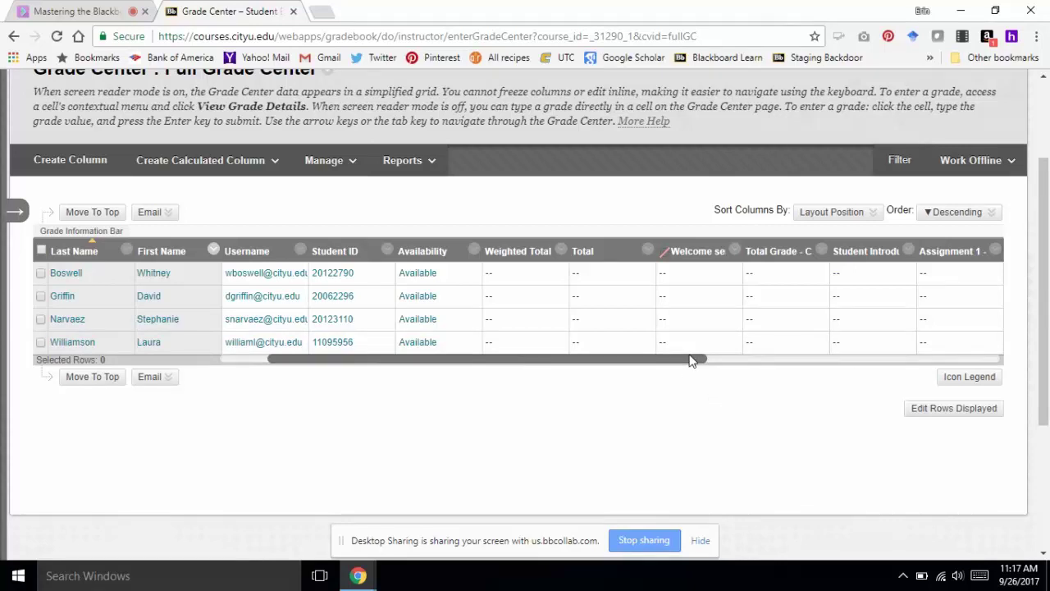
drag(694, 361, 725, 361)
drag(704, 358, 856, 370)
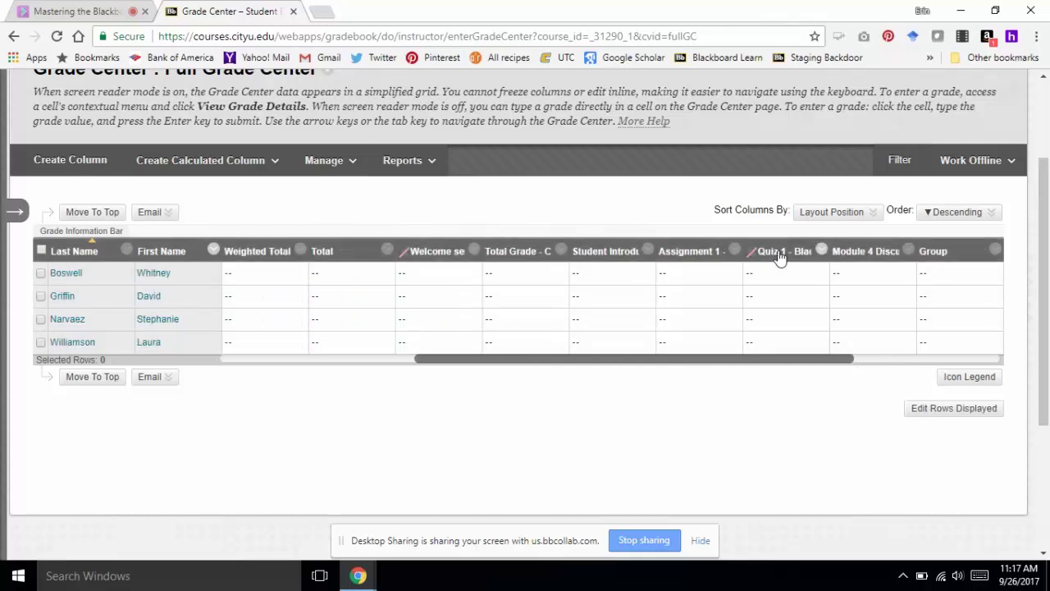
mouse_move(779, 257)
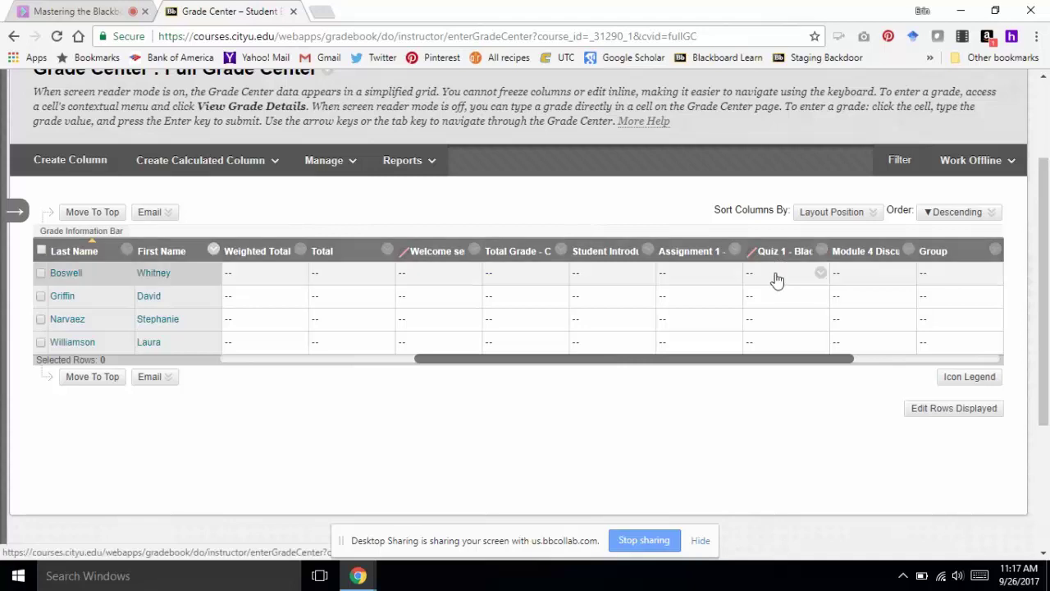
click(824, 255)
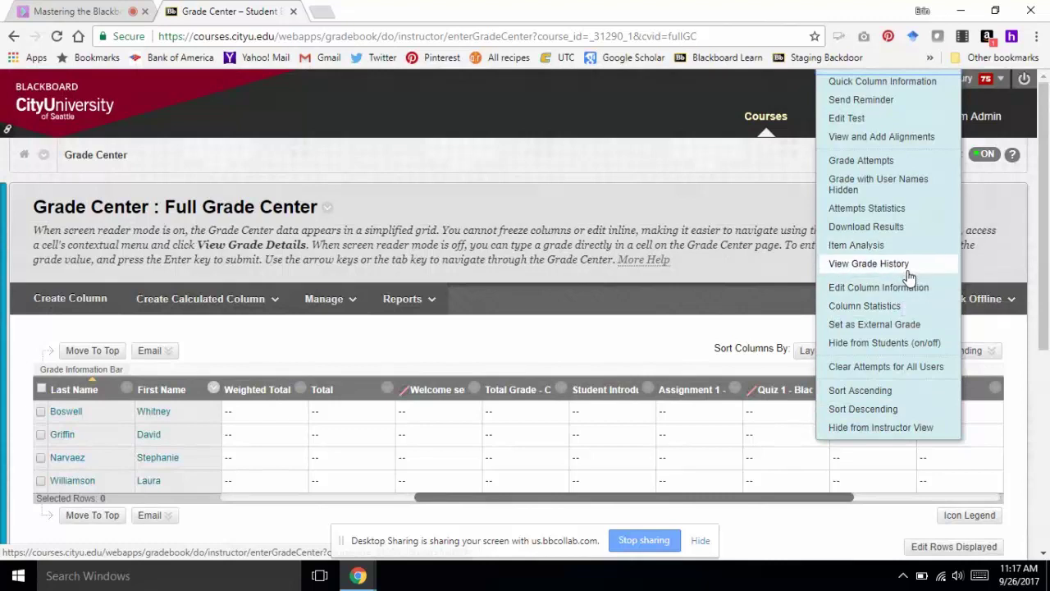
click(914, 344)
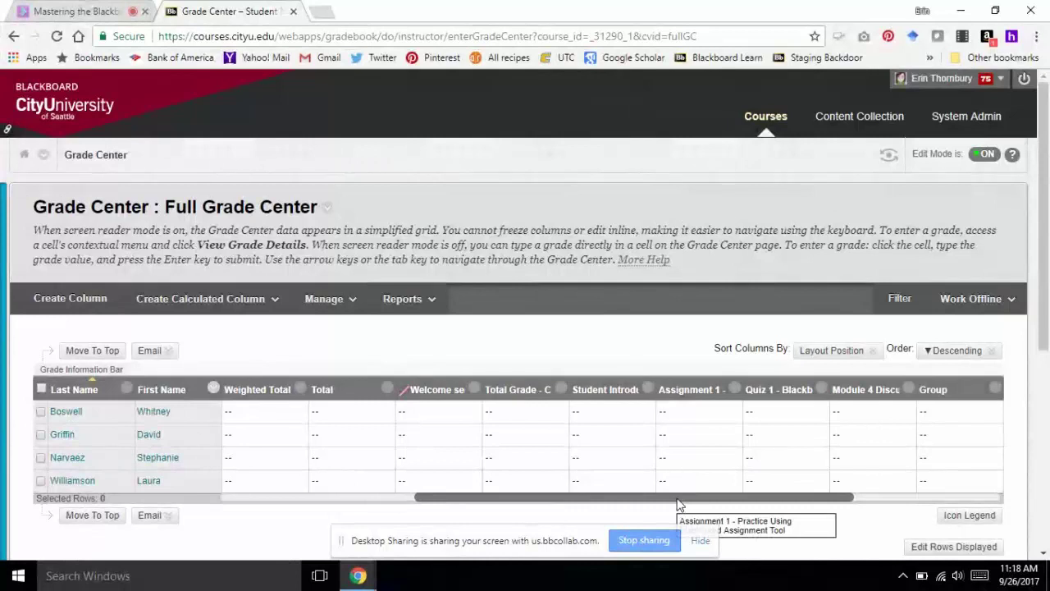
Make the Collaborate Recording column visible to students and set the column order to Descending.
drag(680, 496, 828, 506)
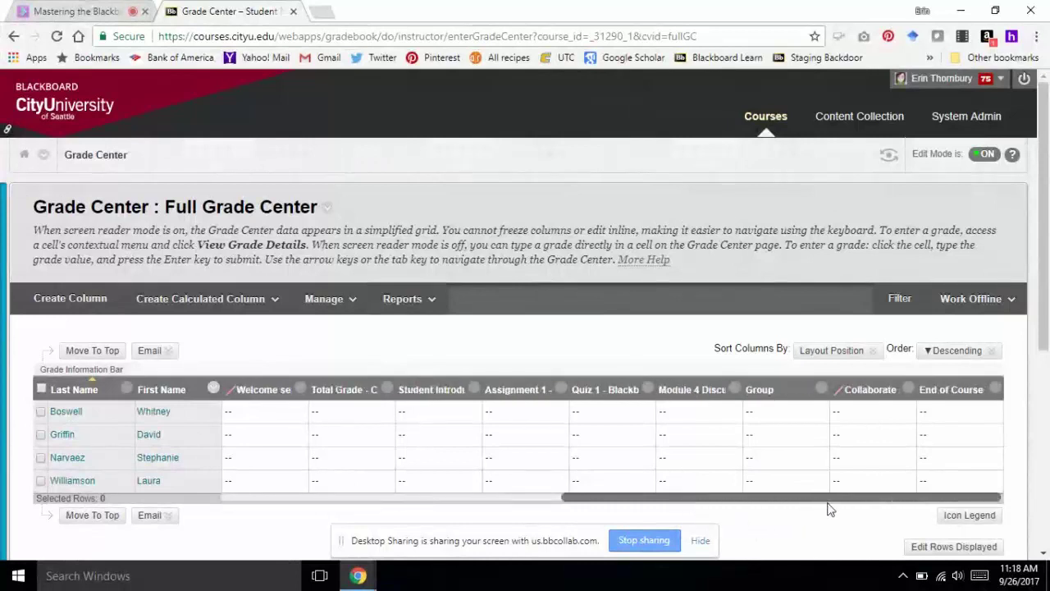
click(822, 391)
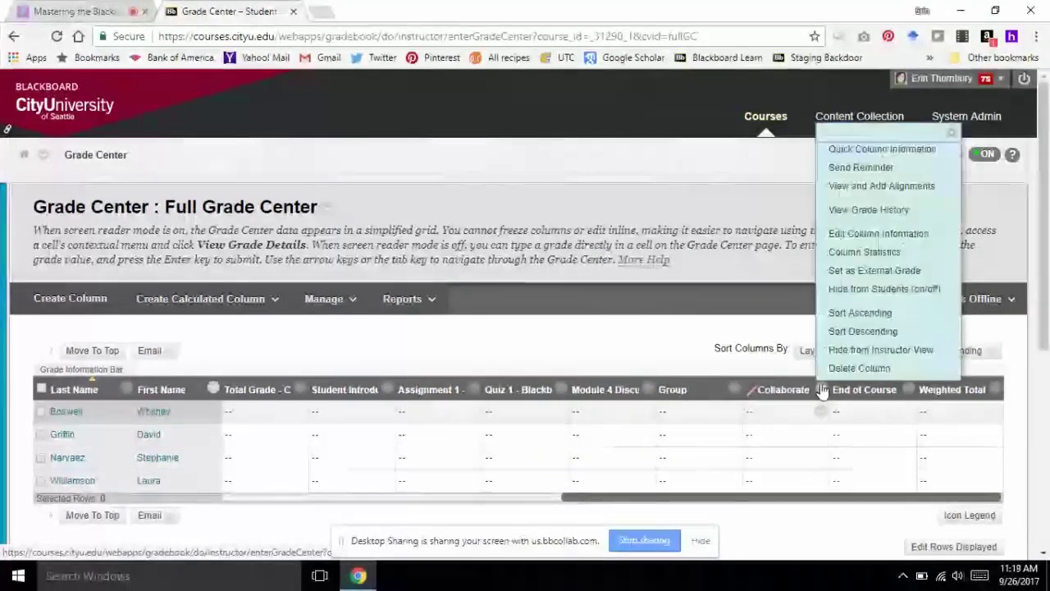
click(871, 290)
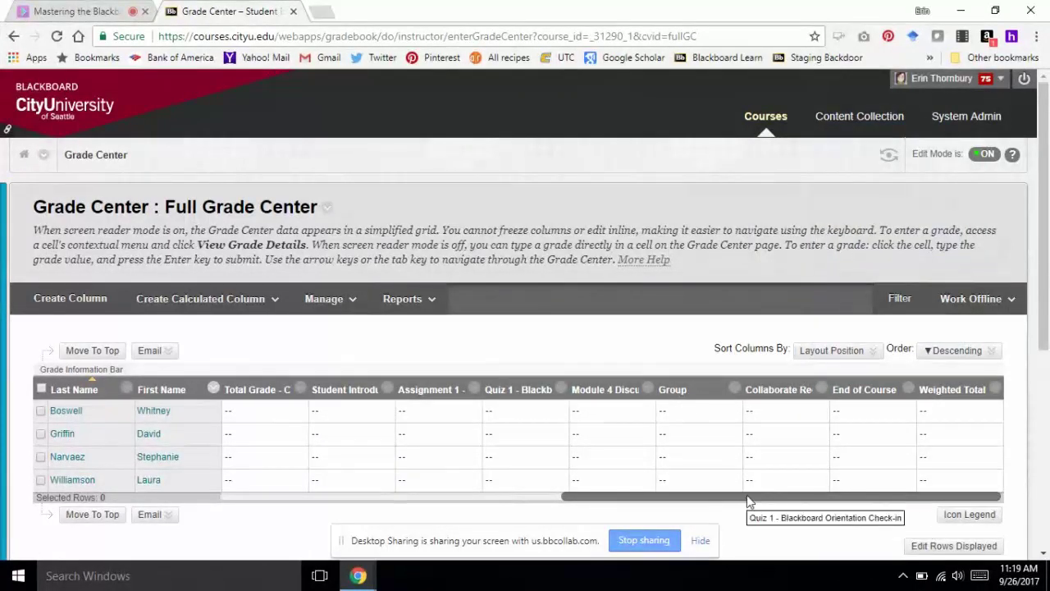
click(957, 351)
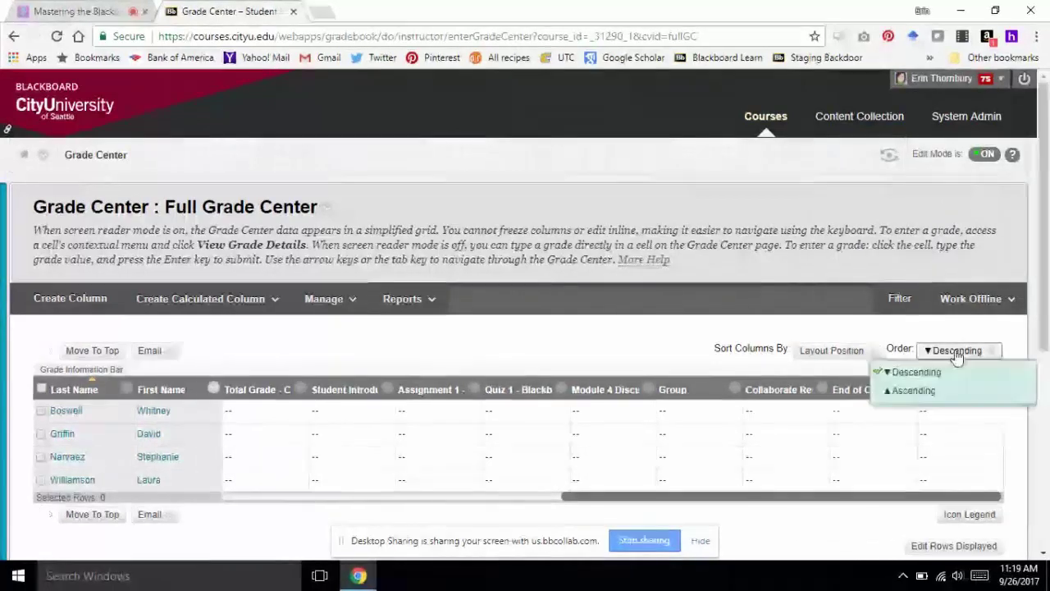
click(952, 370)
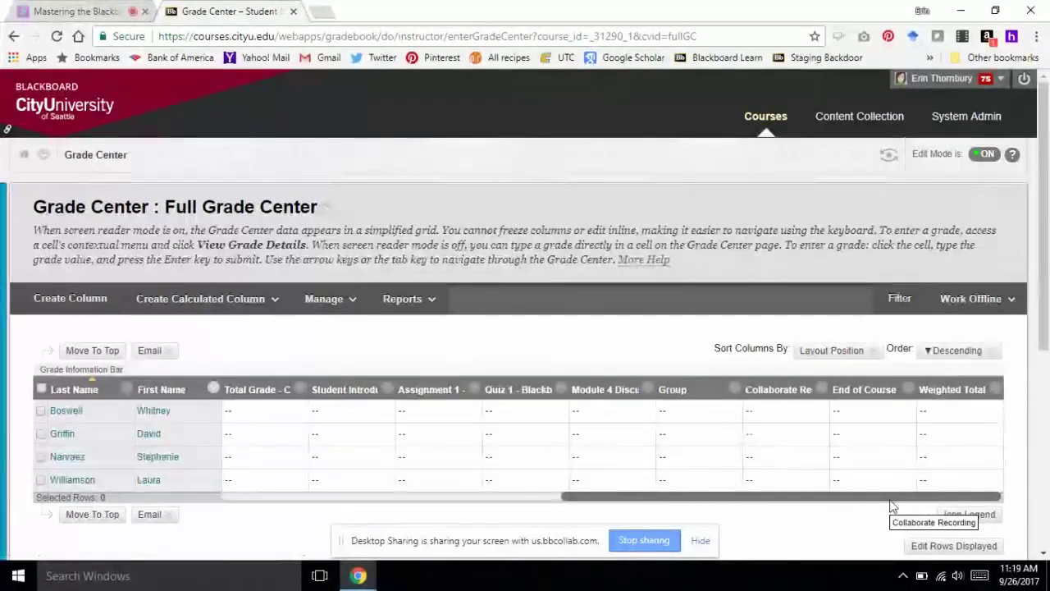
Compare the column options of Assignment 1 and Welcome sent, including Delete Column and Hide from Instructor View.
drag(878, 498, 579, 505)
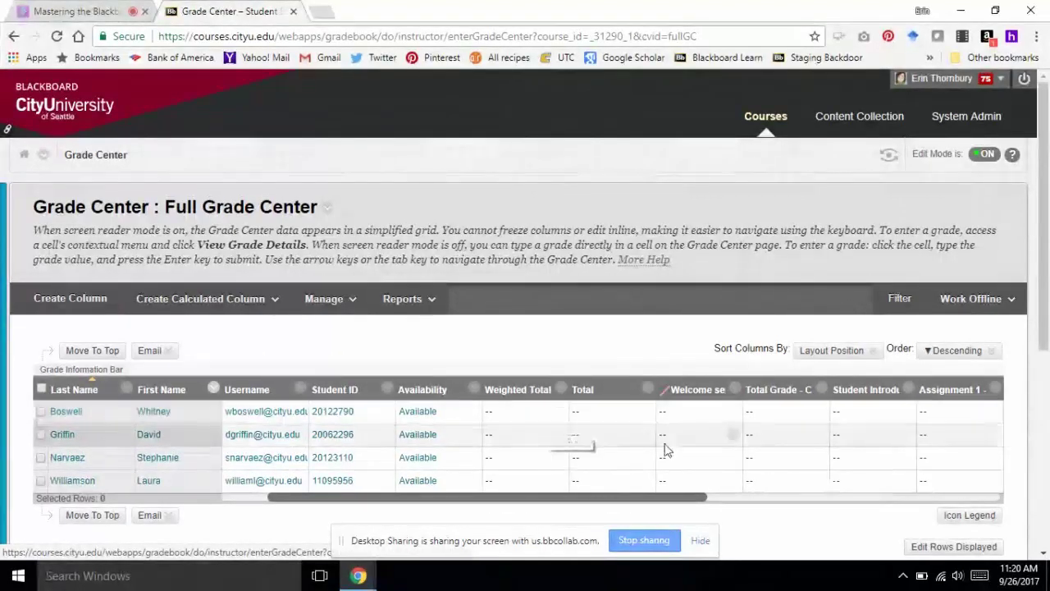
drag(633, 502, 716, 505)
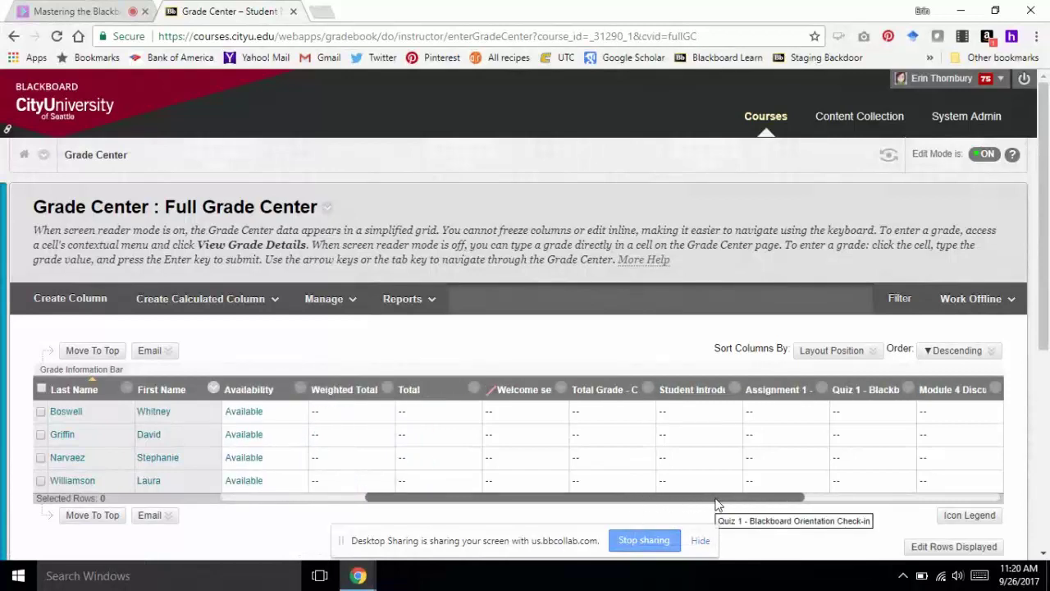
click(821, 391)
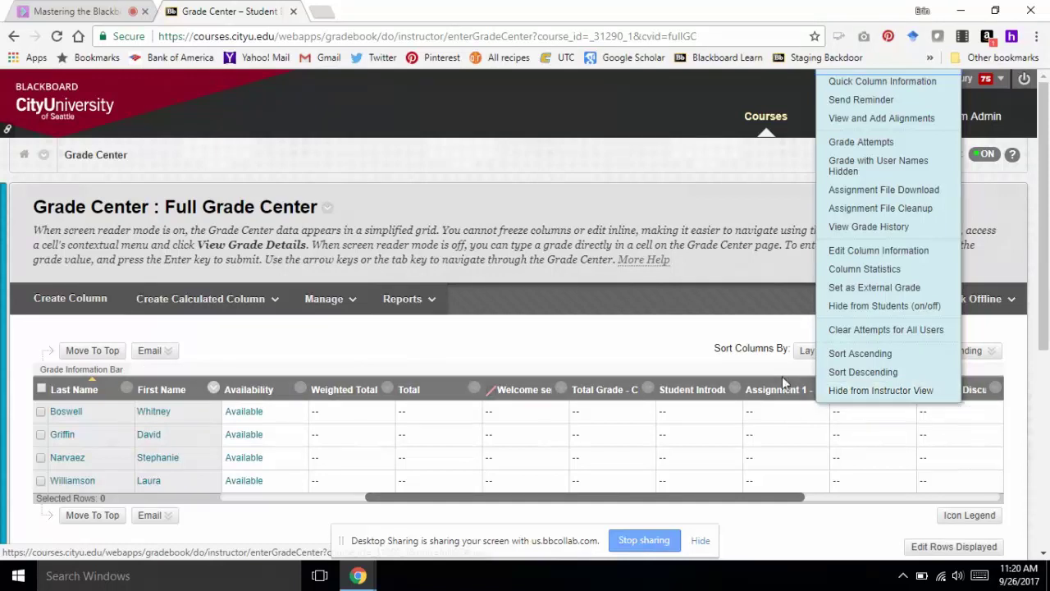
click(560, 388)
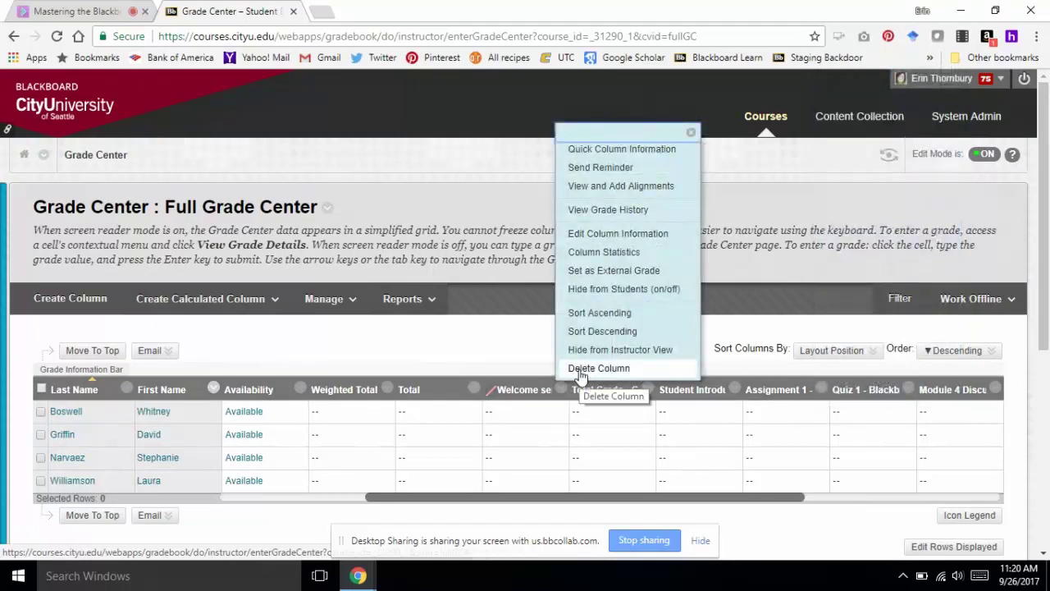
click(821, 390)
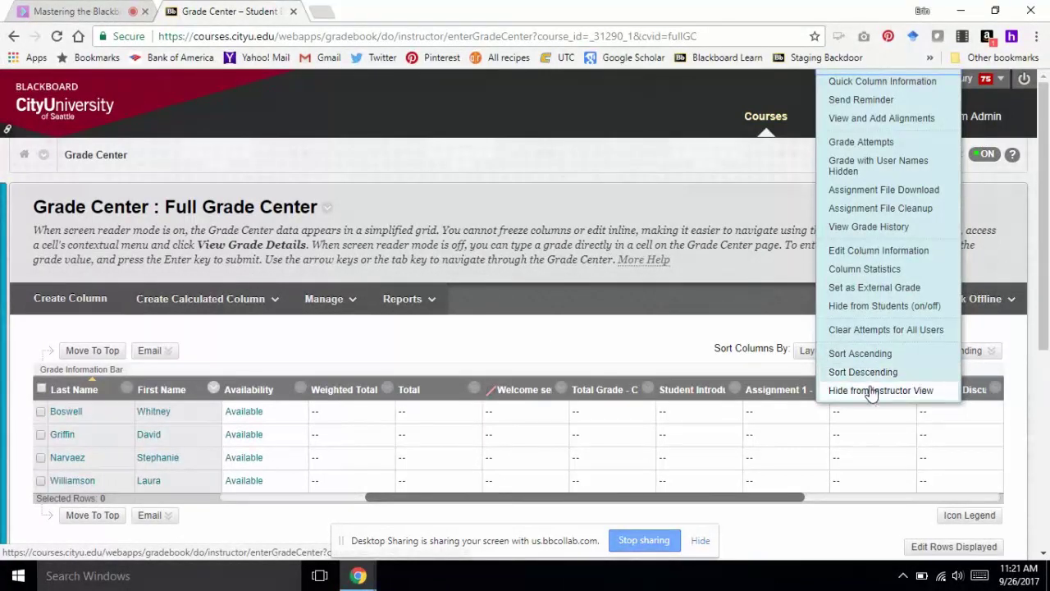
click(759, 374)
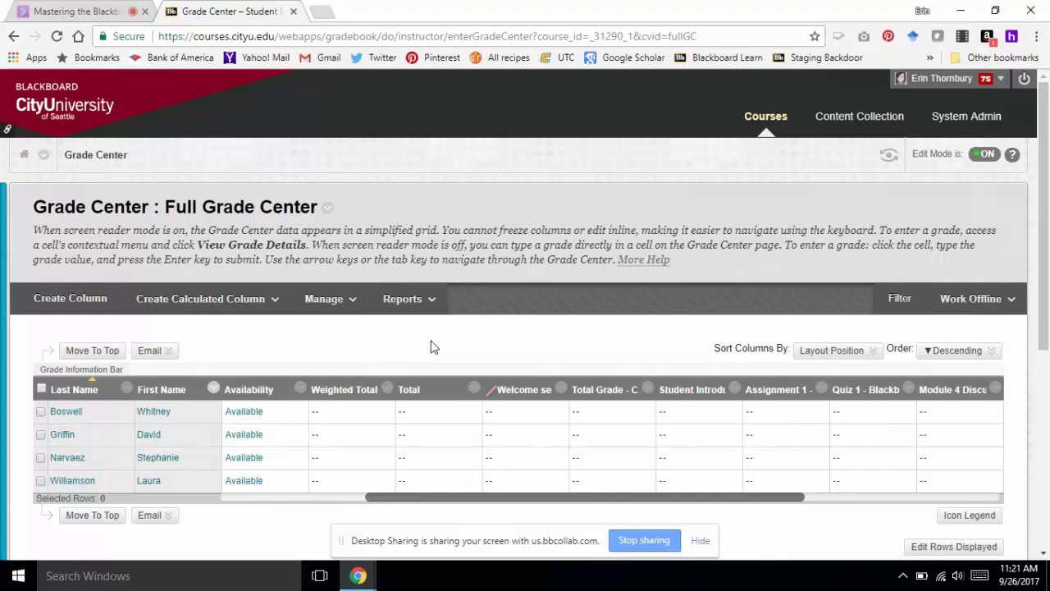
Open Column Organization and look over the columns listed as not in a grading period.
click(354, 312)
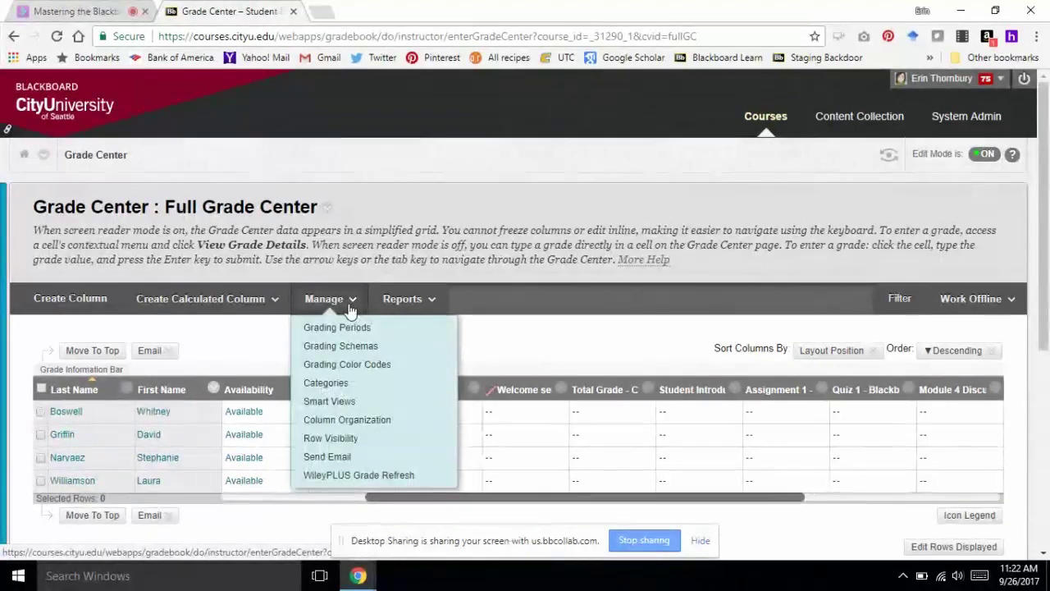
click(346, 420)
scroll(345, 421, down, 5)
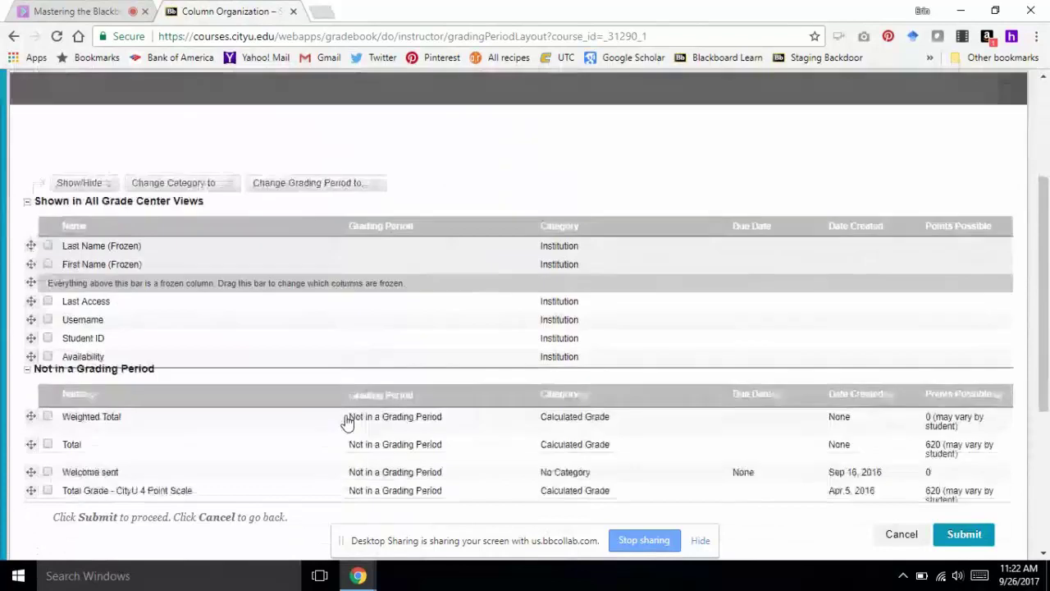
scroll(346, 421, down, 2)
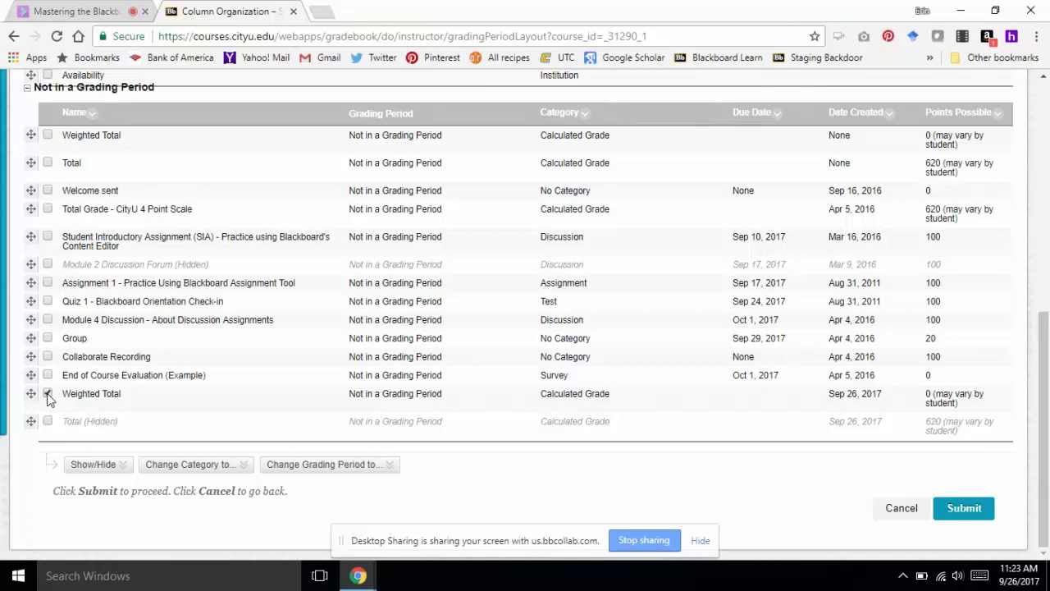
Show the hidden Module 2 Discussion Forum and Total columns, and move Module 4 Discussion directly below End of Course Evaluation (Example).
click(48, 394)
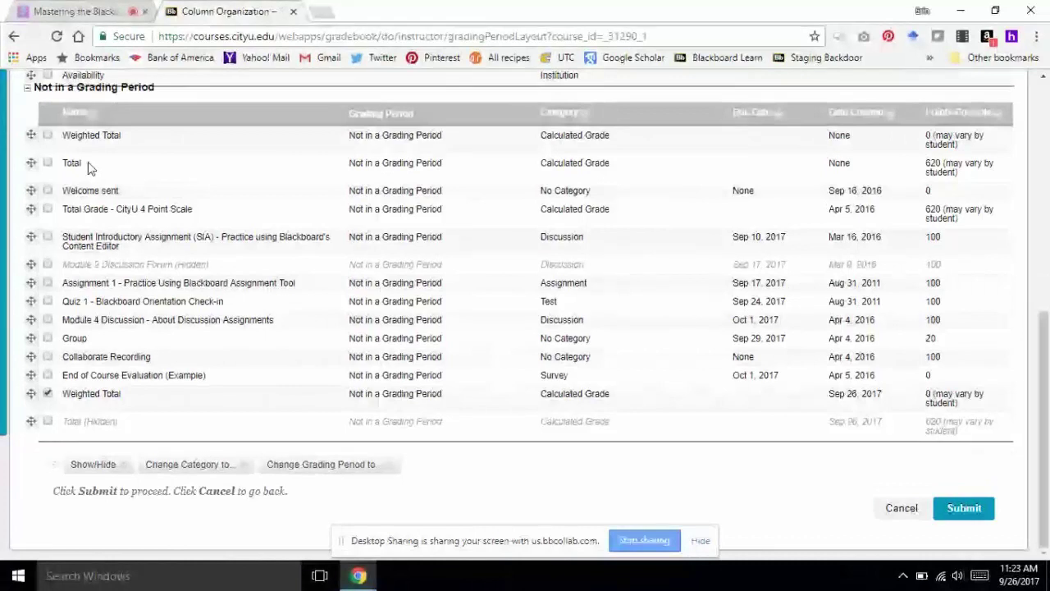
click(47, 393)
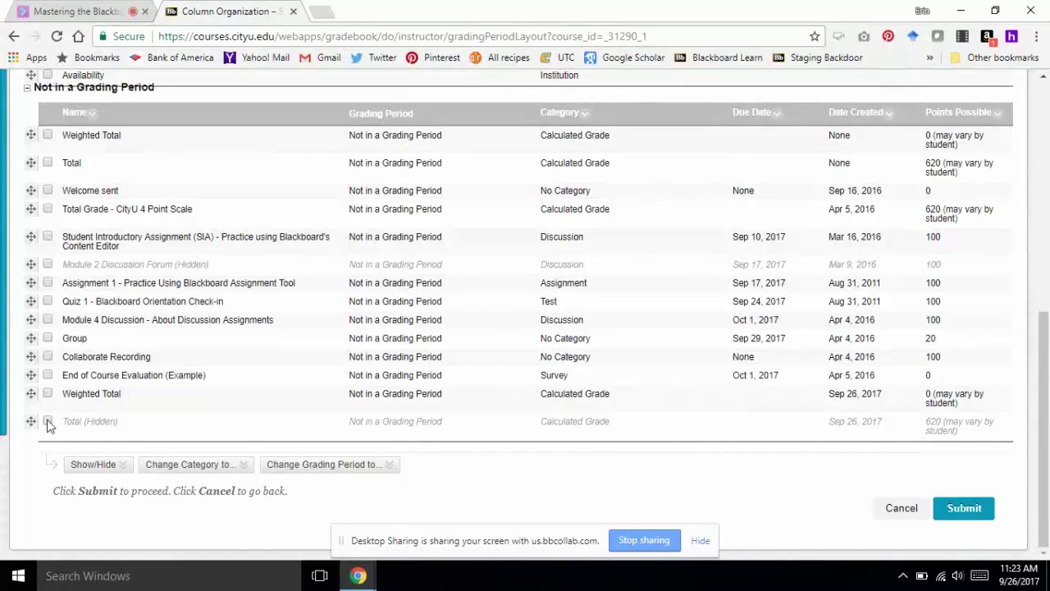
click(48, 421)
click(109, 462)
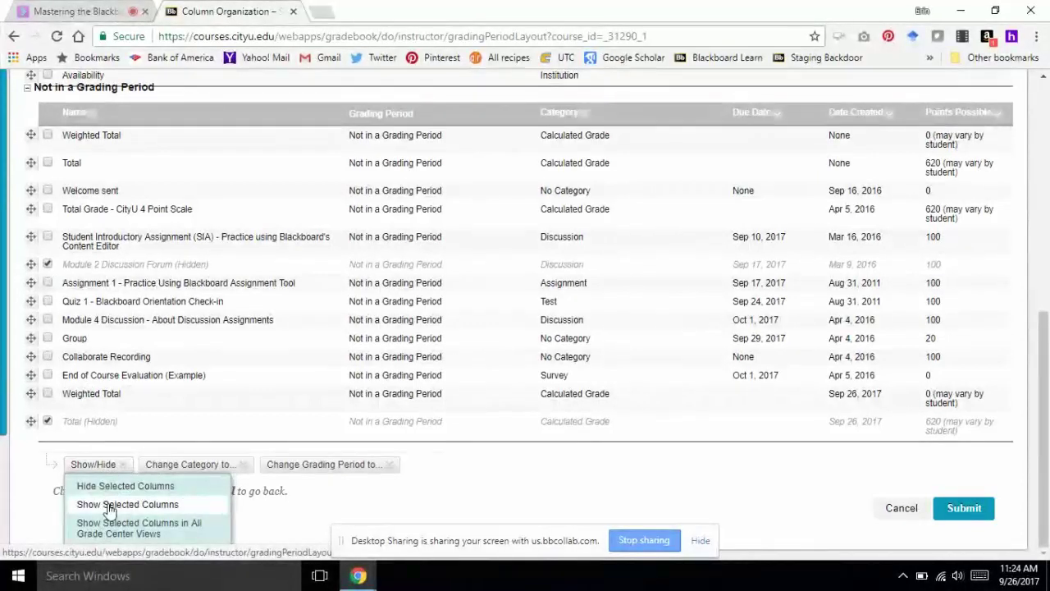
click(110, 505)
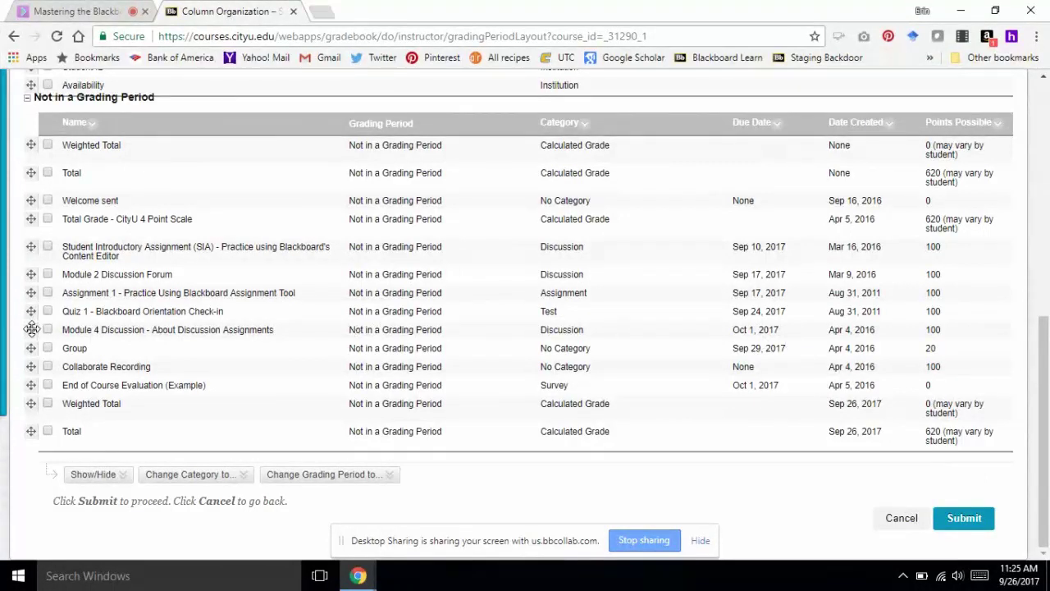
drag(28, 329, 27, 389)
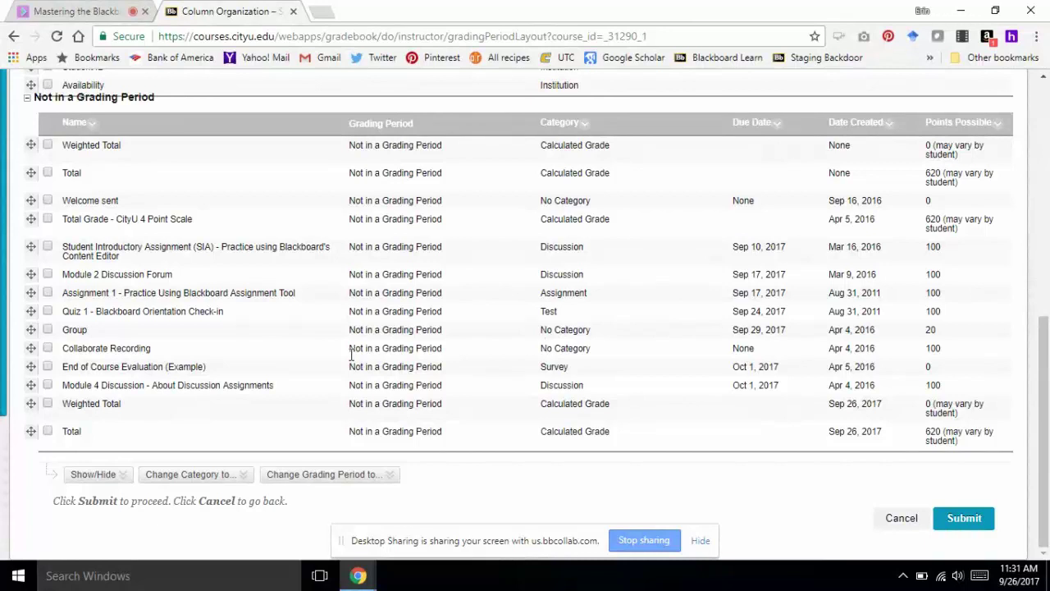
Change the category of the Group and Collaborate Recording columns to Other.
click(46, 330)
click(48, 348)
click(289, 474)
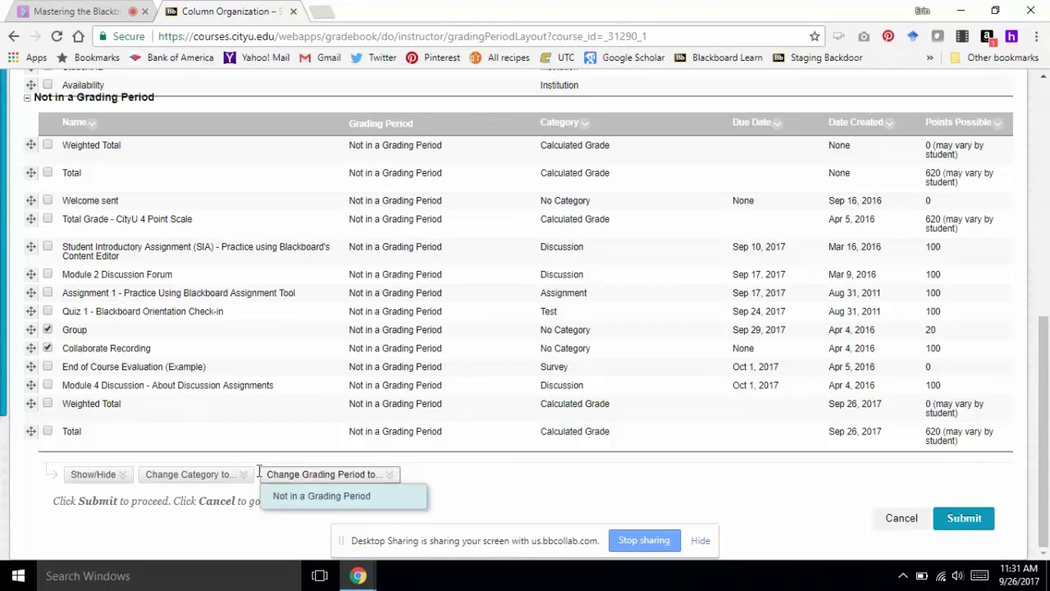
click(236, 475)
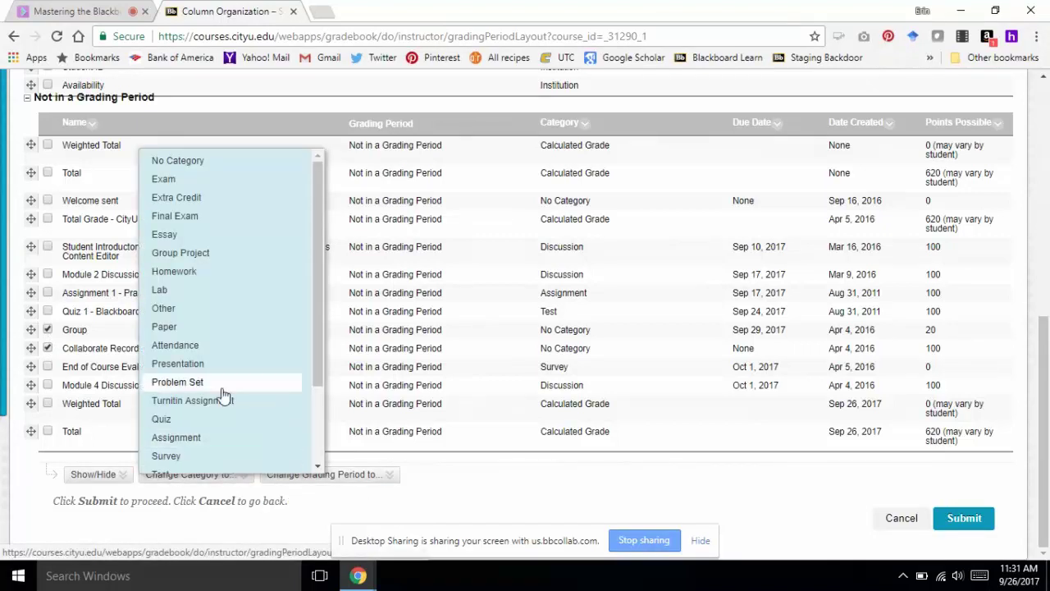
click(187, 309)
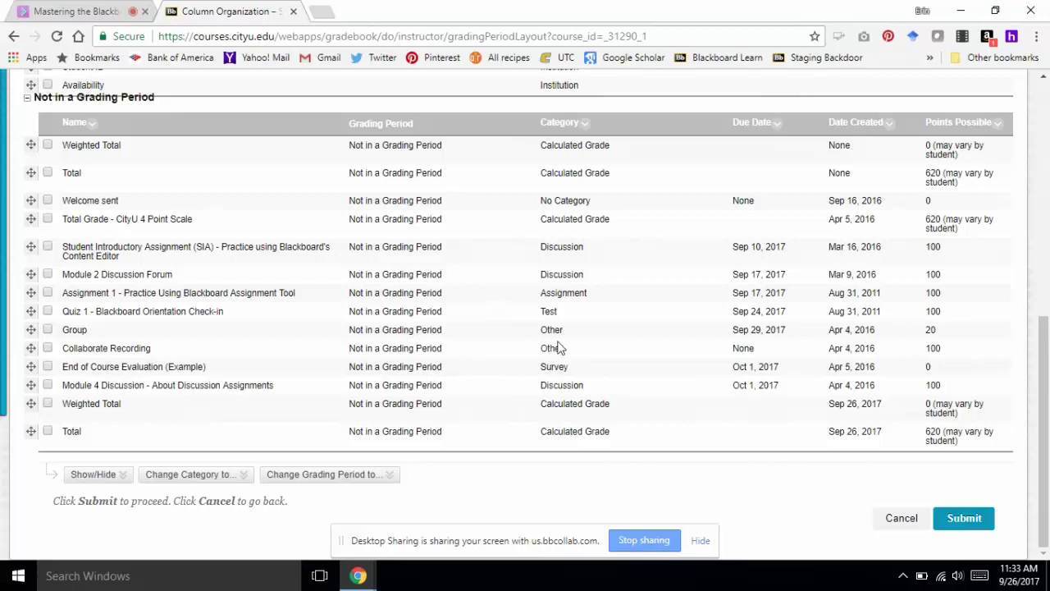
Check the list of available column categories, close it unchanged, and submit the column organization.
click(47, 349)
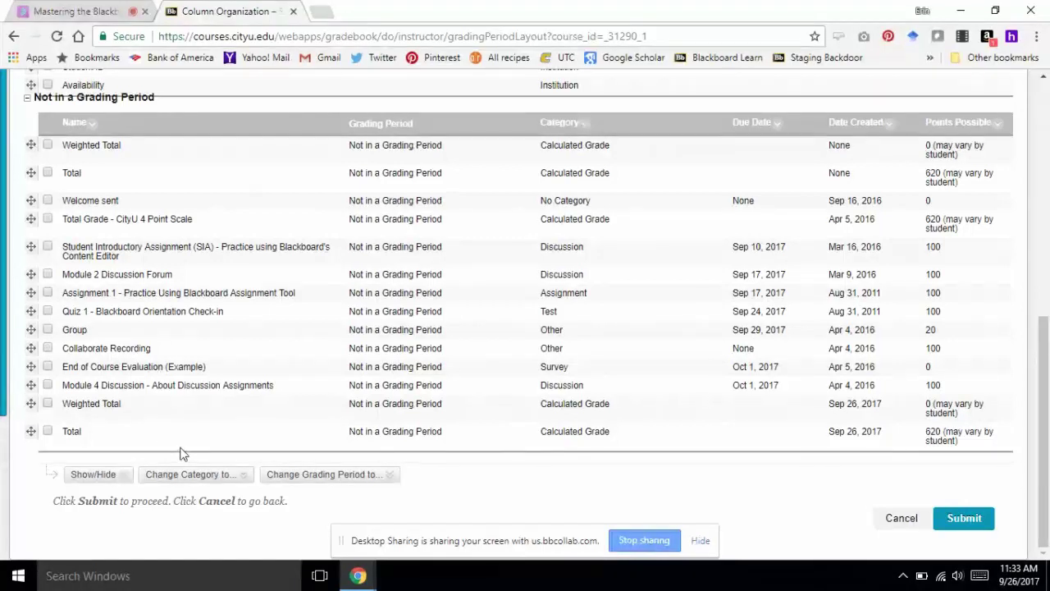
click(167, 476)
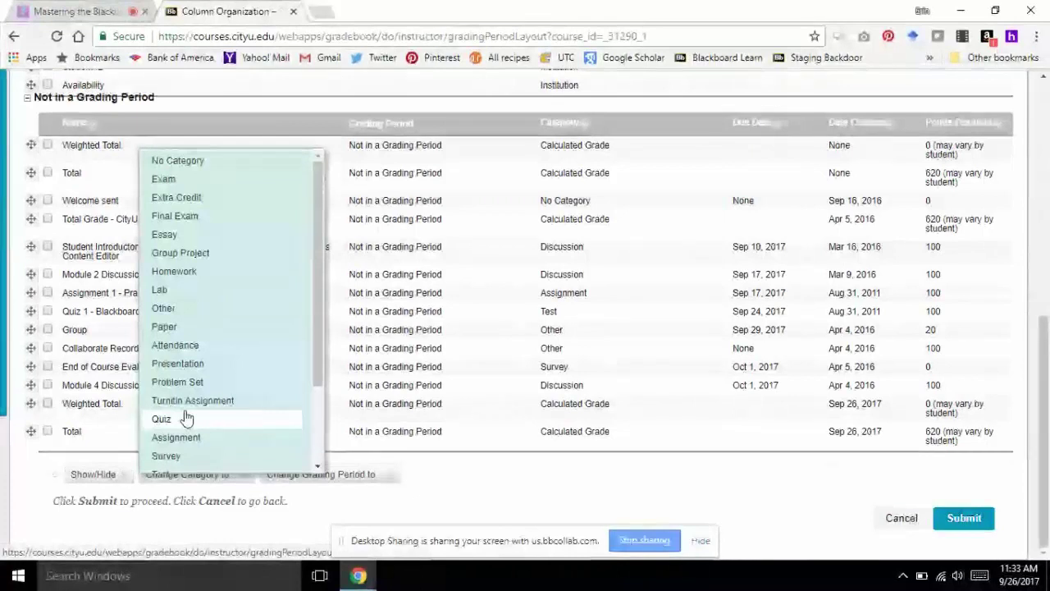
click(515, 462)
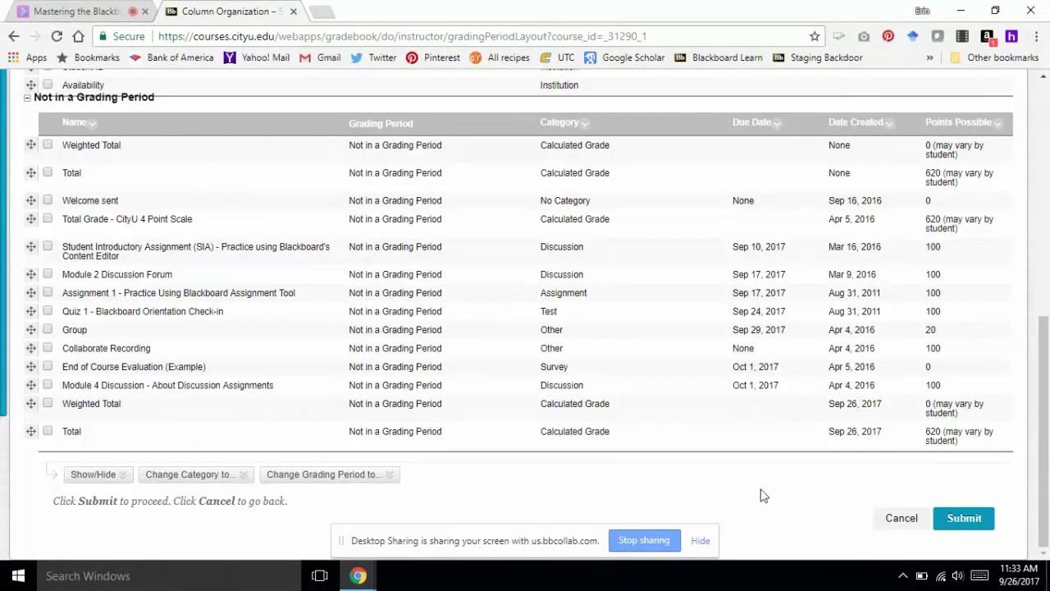
click(964, 519)
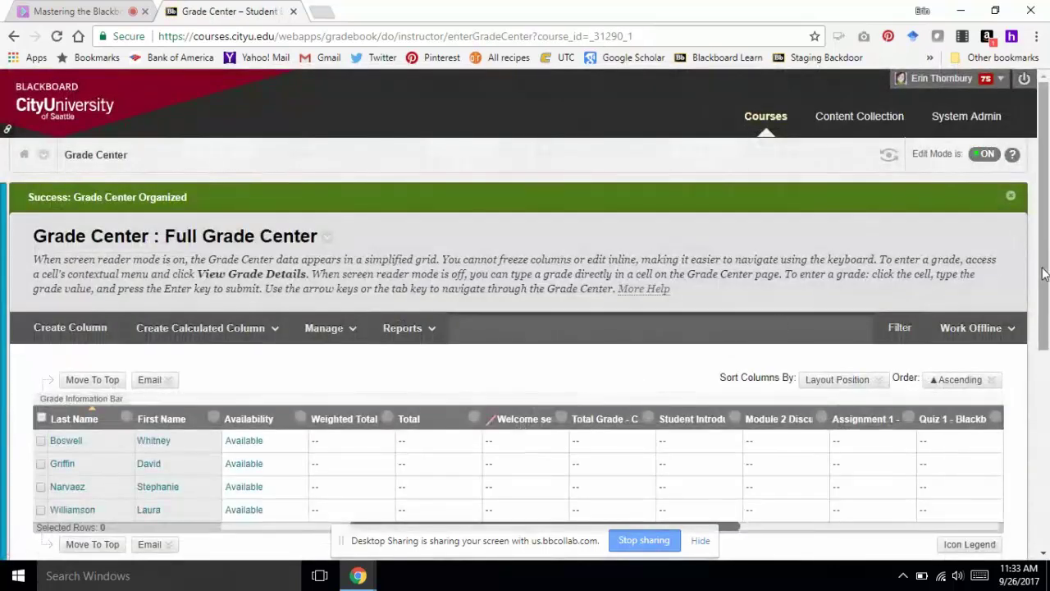
Delete the Weighted Total column that sits after Module 4 Discussion in the Full Grade Center and confirm the deletion.
drag(1042, 276, 1042, 371)
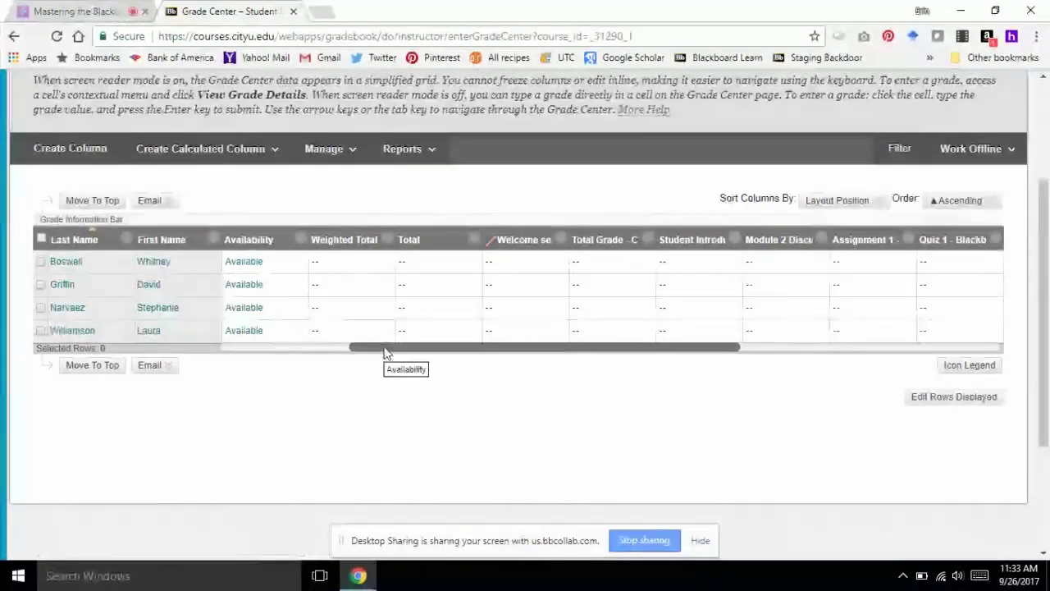
drag(386, 351, 778, 347)
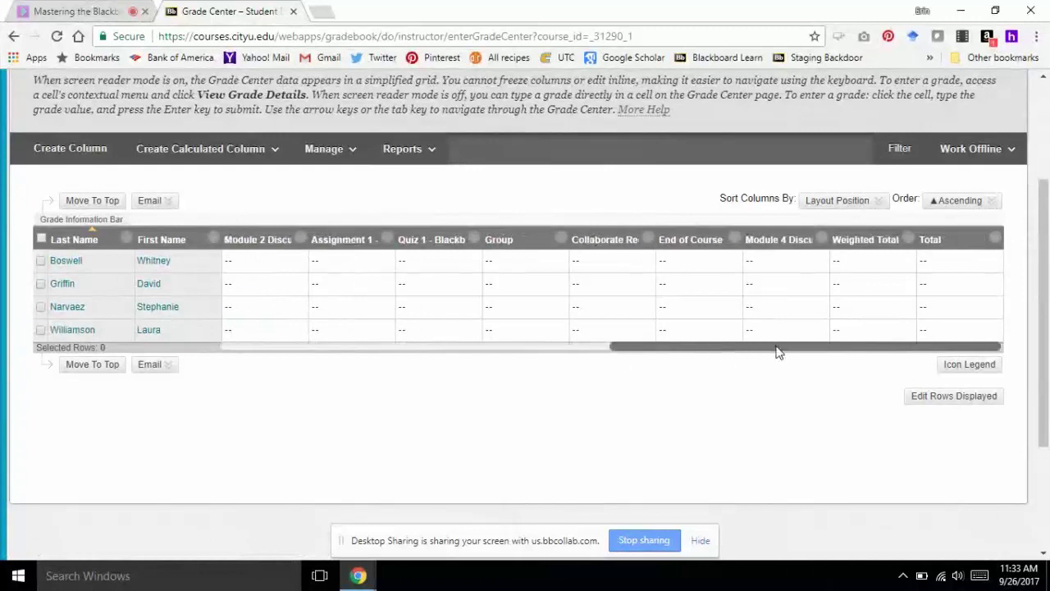
click(909, 240)
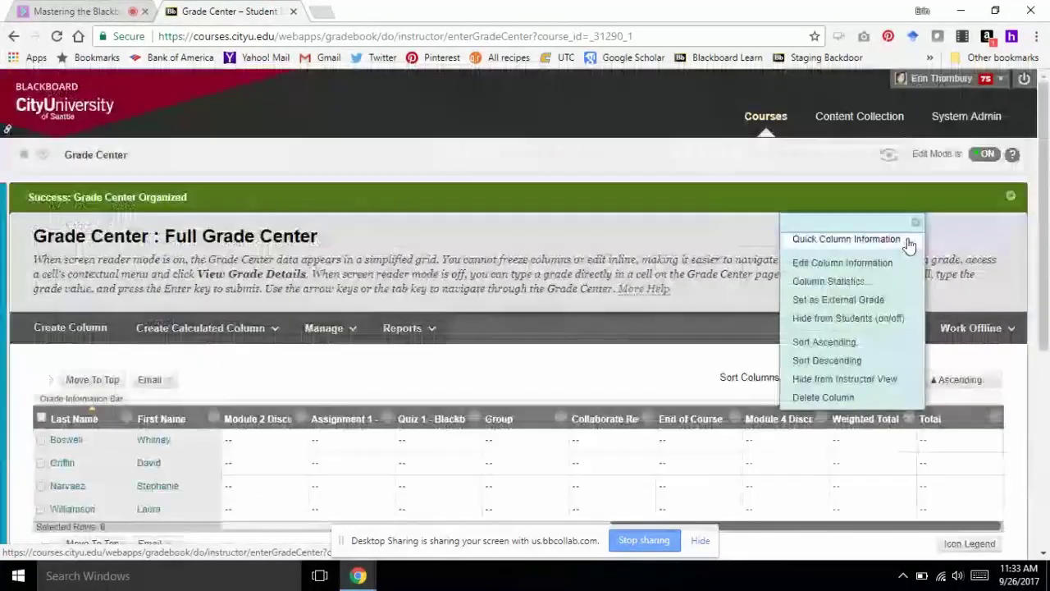
click(824, 400)
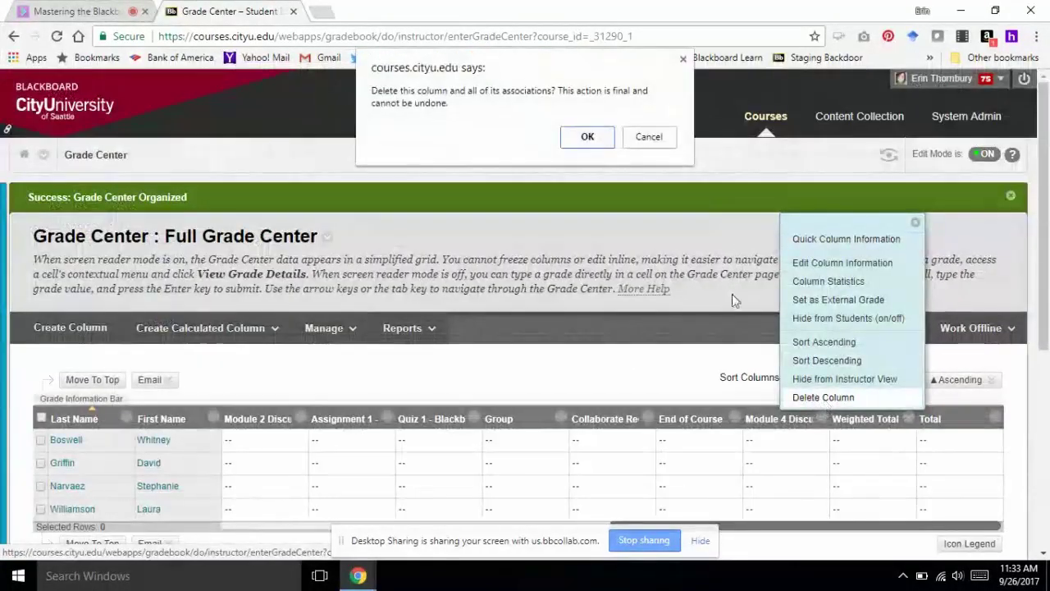
click(588, 138)
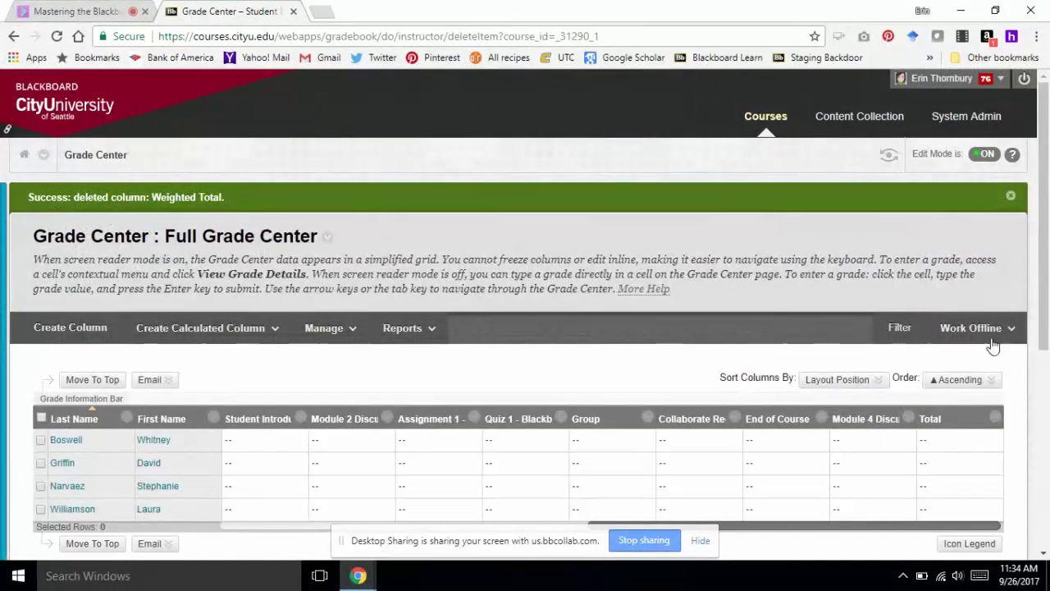
Delete the Total column at the far end of the grade grid, after Module 4 Discussion, and confirm the deletion.
click(995, 420)
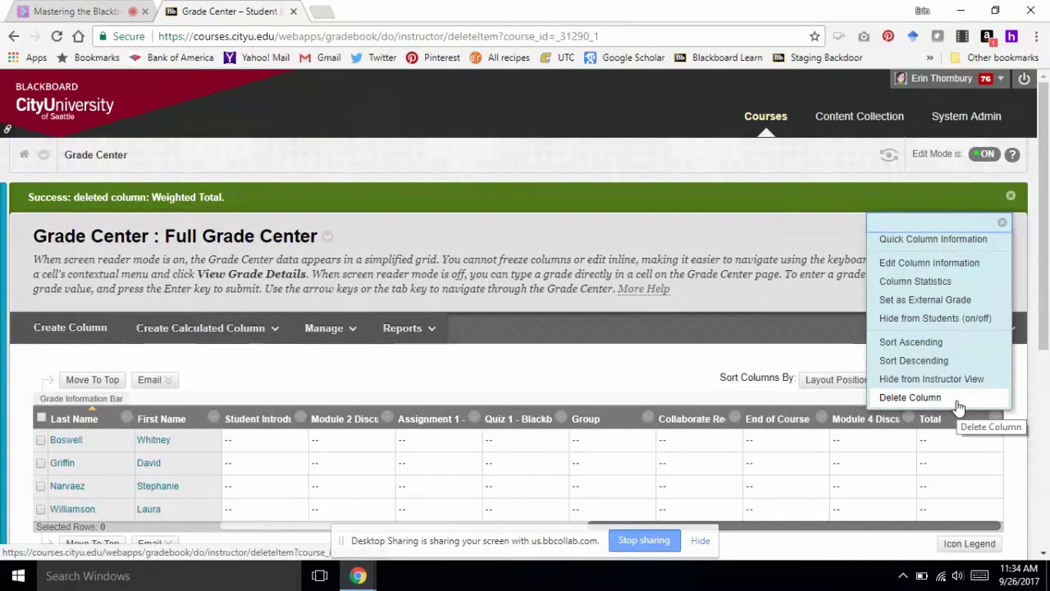
click(956, 402)
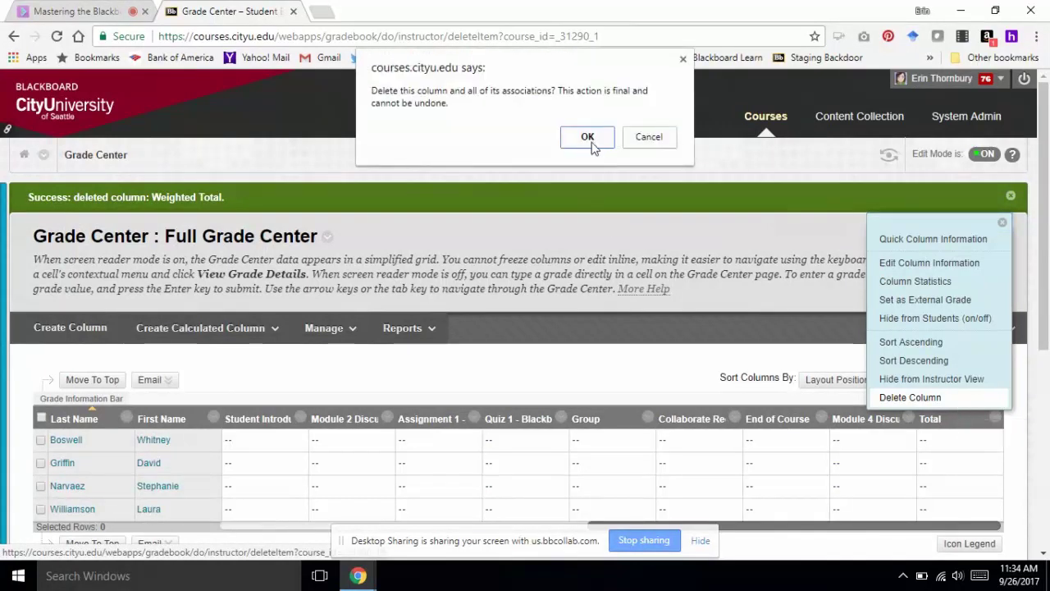
click(589, 138)
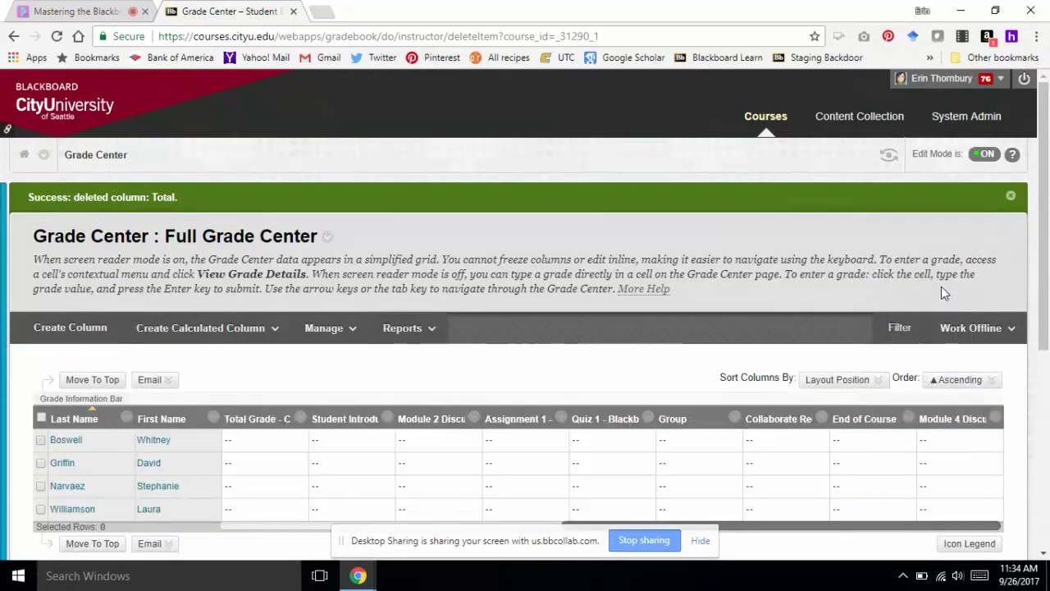
Hide the remaining Total column, next to Weighted Total, from students.
drag(1042, 320, 1036, 402)
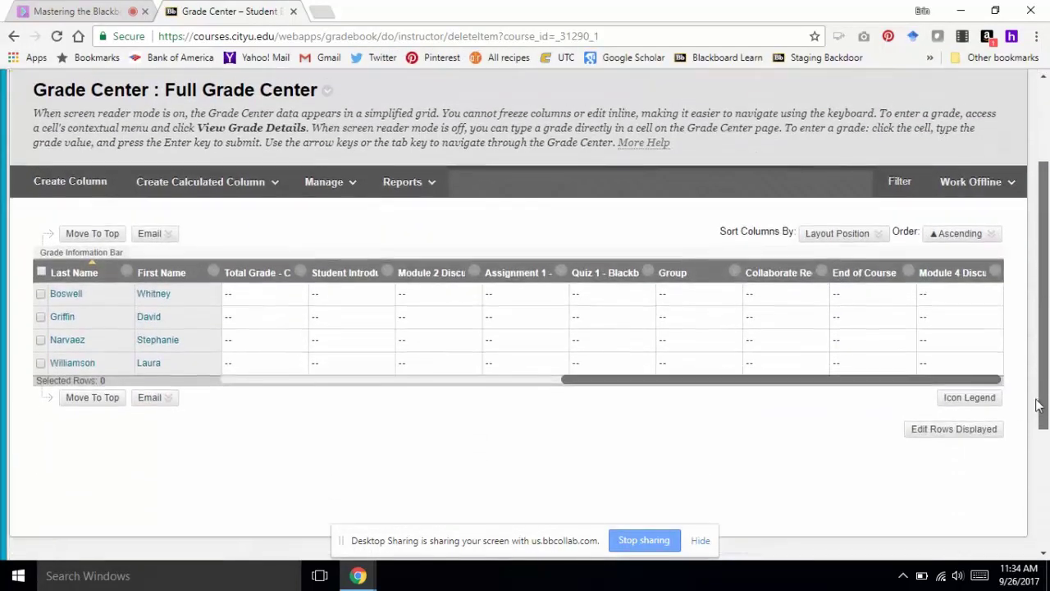
drag(736, 379, 413, 422)
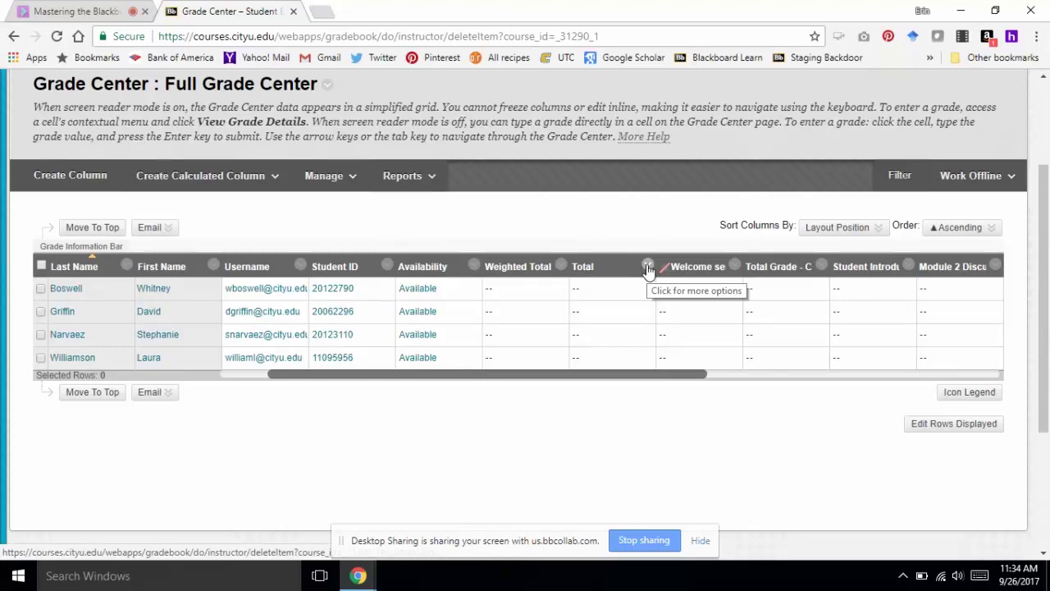
click(648, 269)
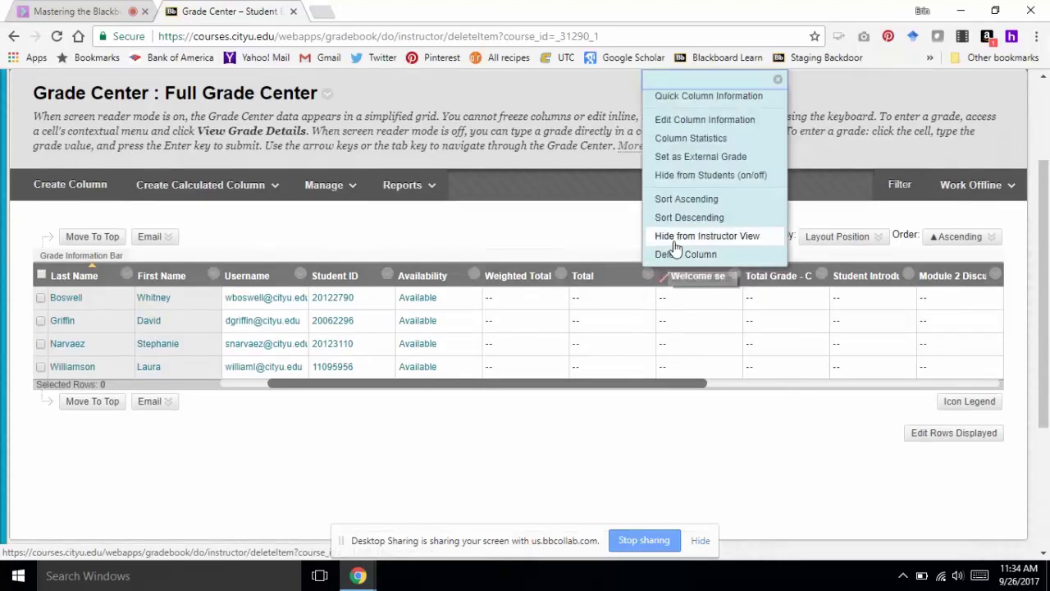
click(690, 175)
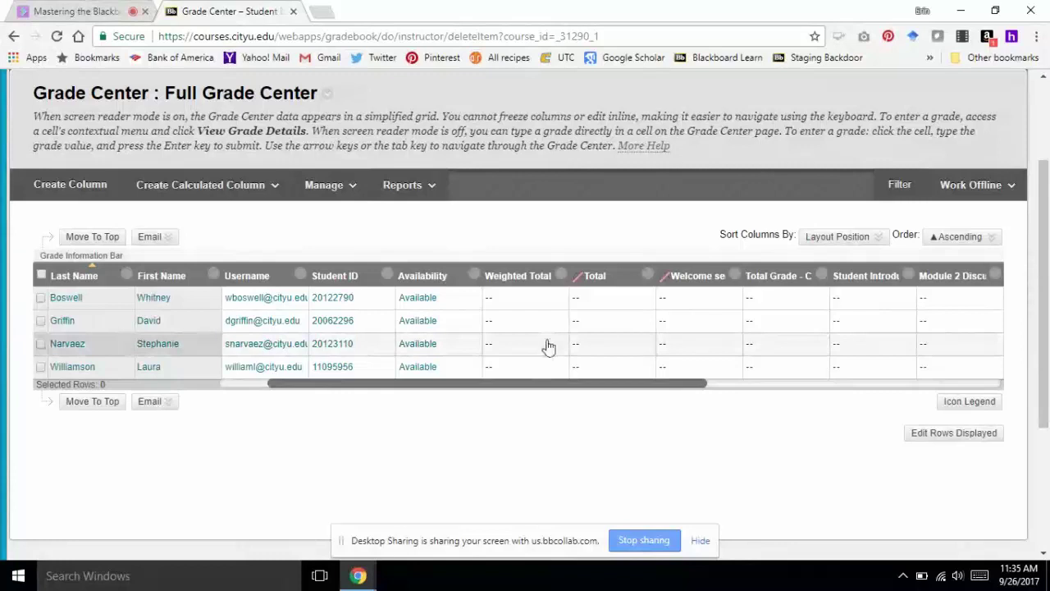
Edit the Weighted Total column's information, check the Primary Display options without changing them, and set Secondary Display to CU Scale.
click(562, 276)
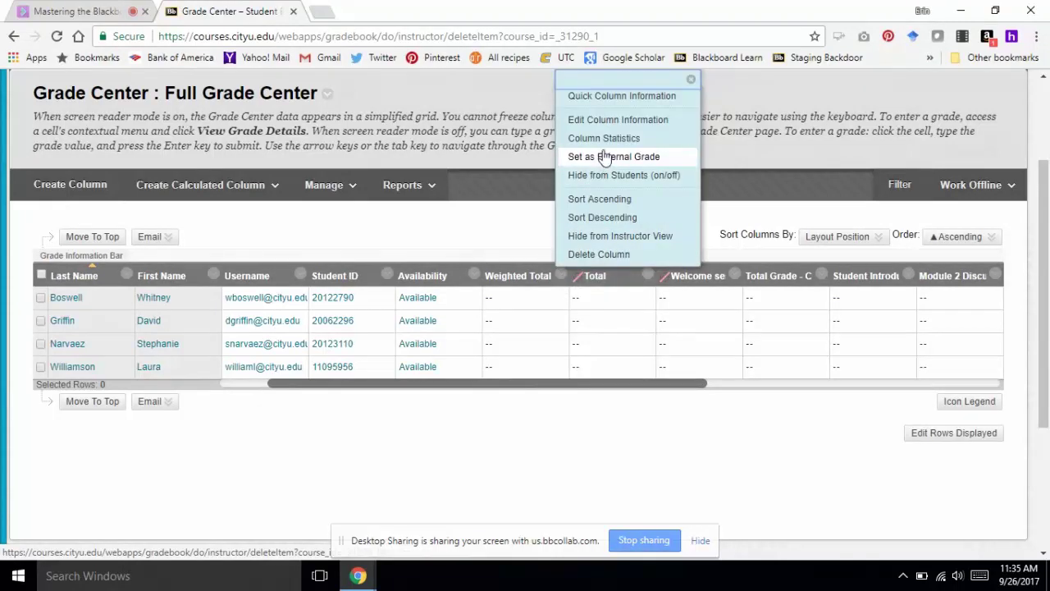
click(643, 120)
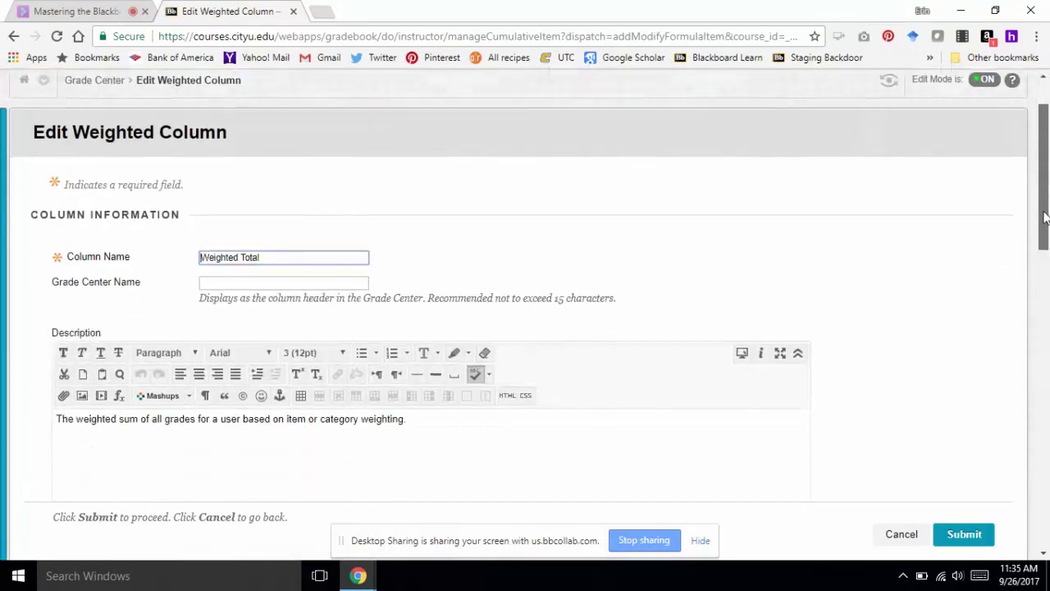
drag(1044, 213, 1041, 235)
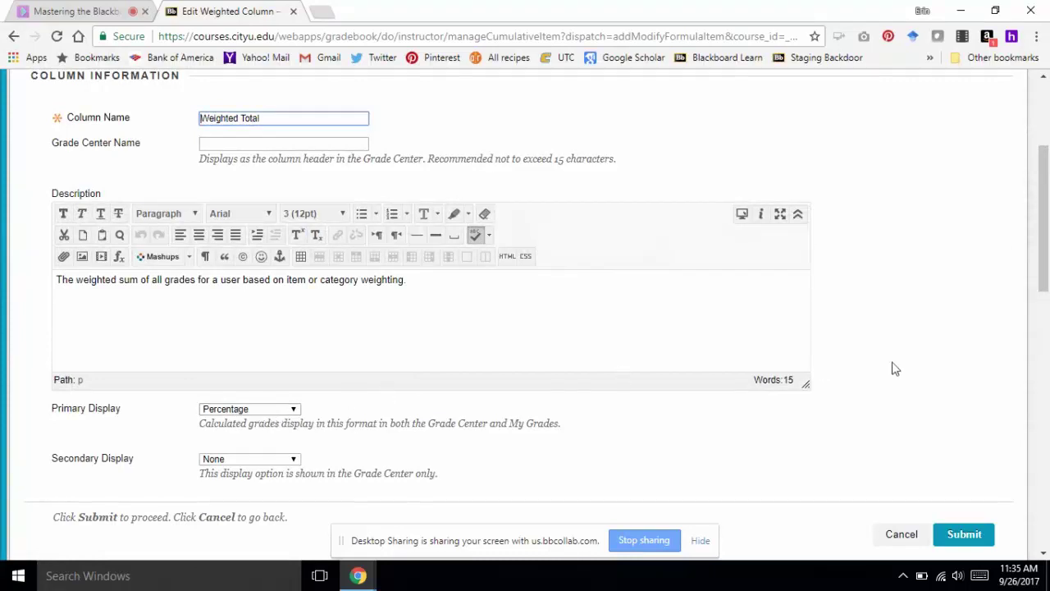
click(293, 411)
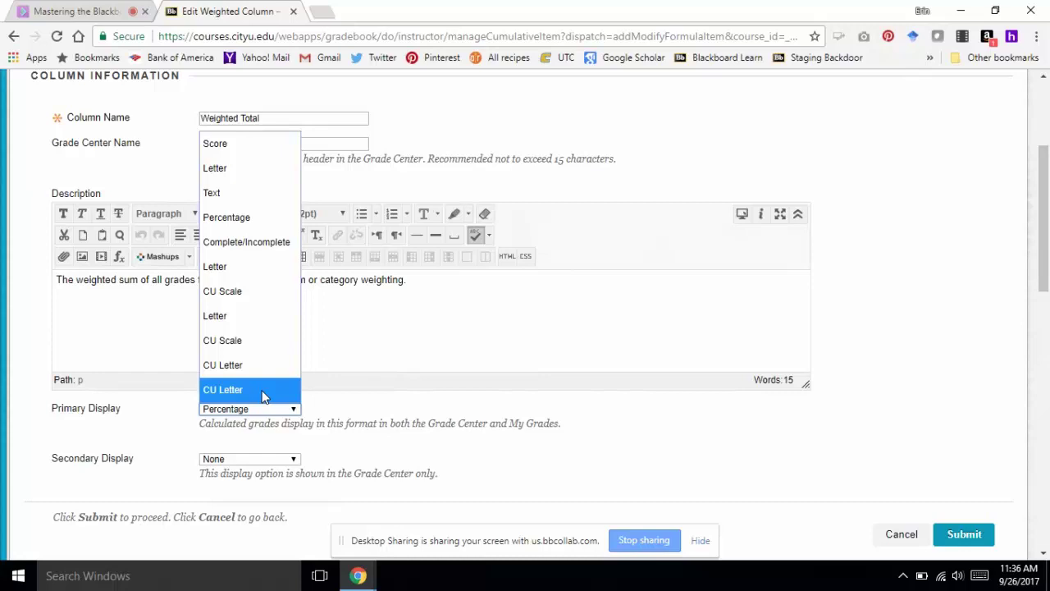
click(425, 423)
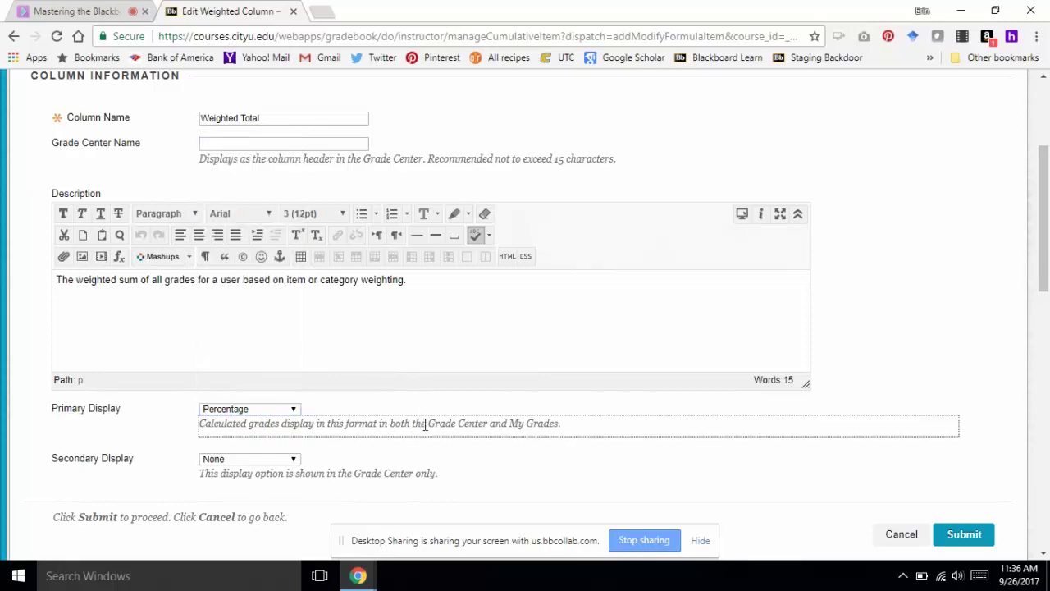
click(255, 460)
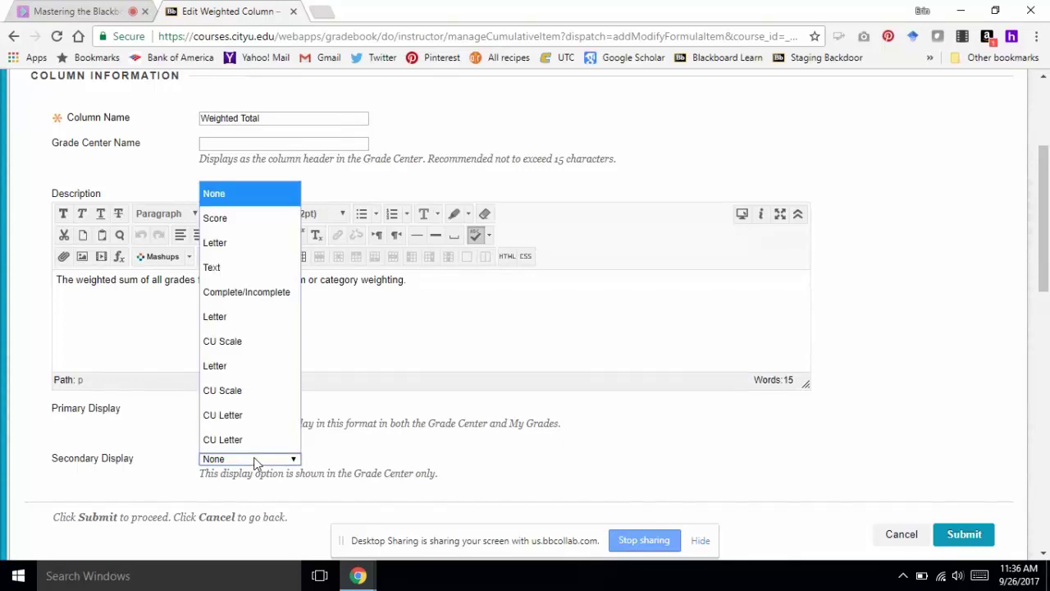
click(238, 348)
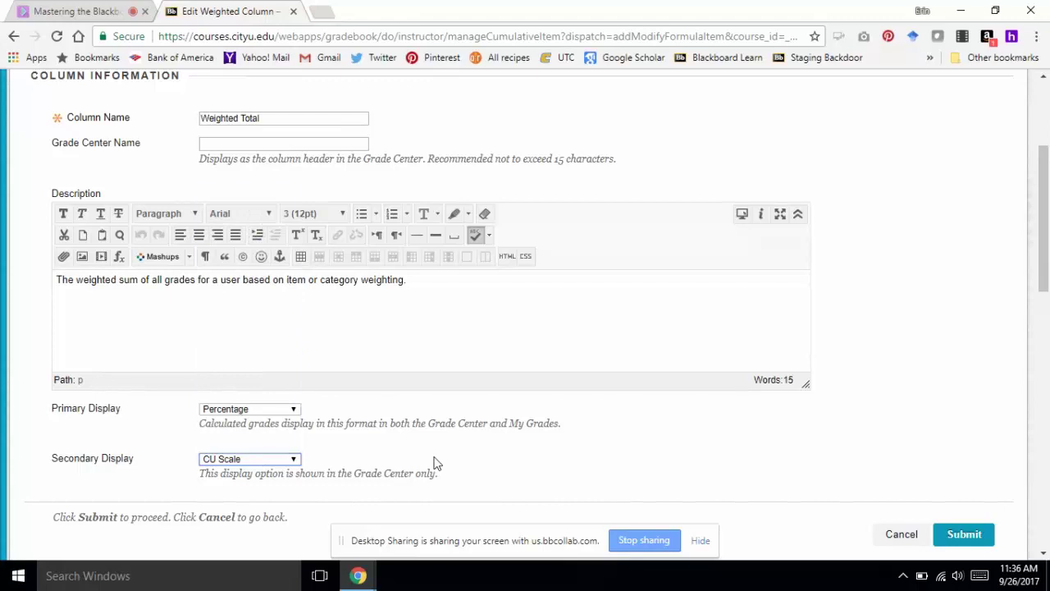
Check which columns belong to the Discussion category and add that category to the weighted grade's selected columns.
scroll(435, 463, down, 2)
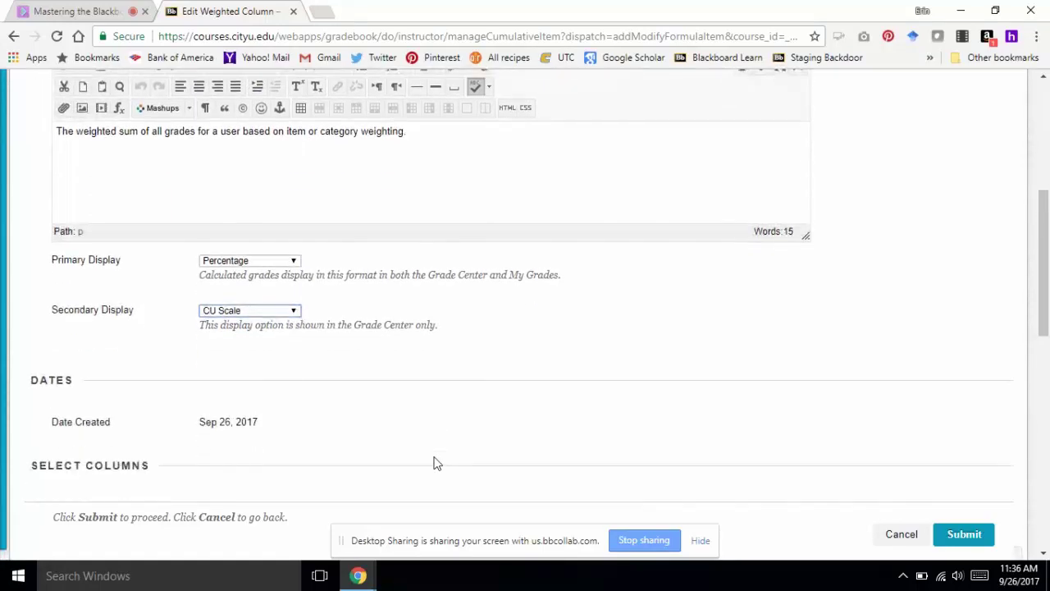
scroll(435, 463, down, 2)
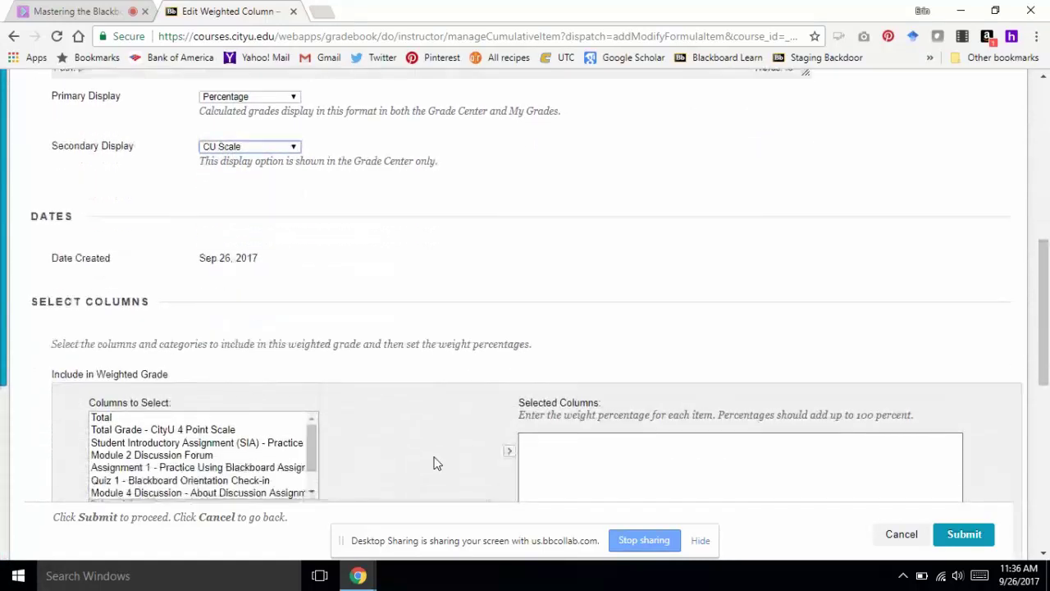
scroll(435, 464, down, 3)
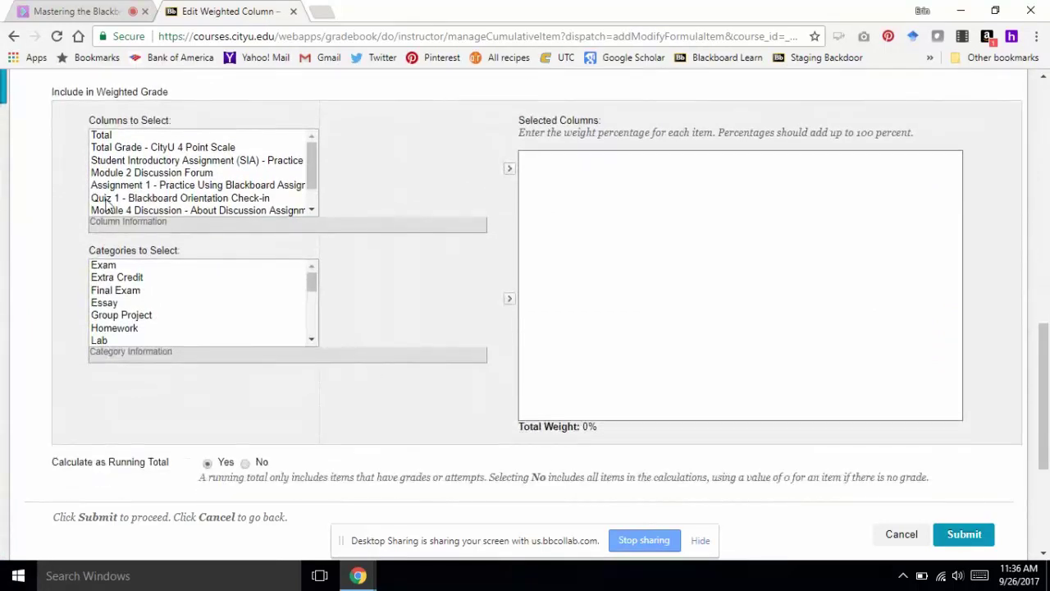
mouse_move(316, 161)
mouse_down()
mouse_move(312, 177)
mouse_move(312, 156)
mouse_up()
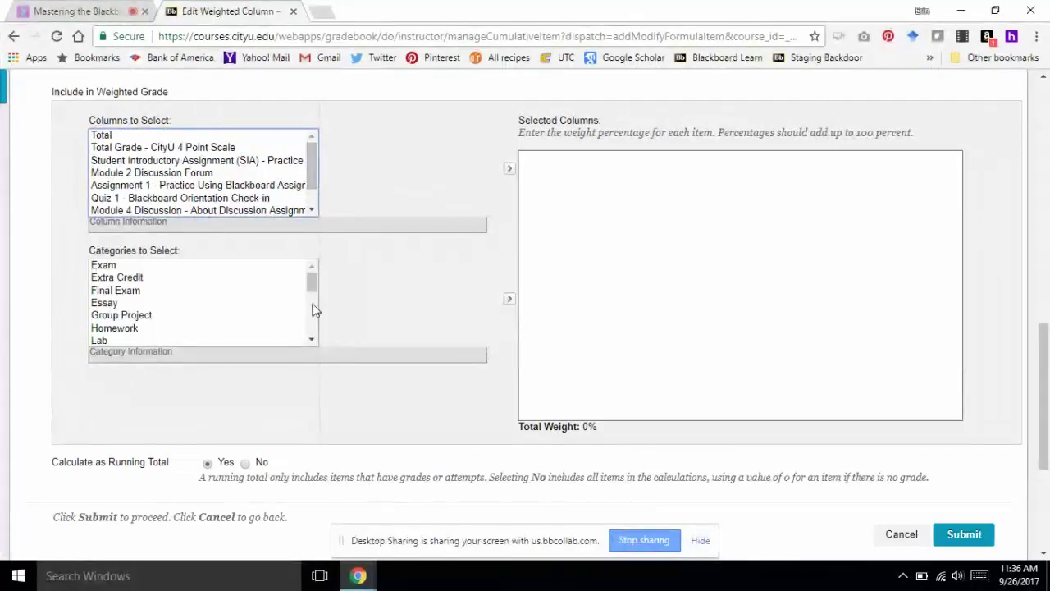
drag(312, 281, 312, 324)
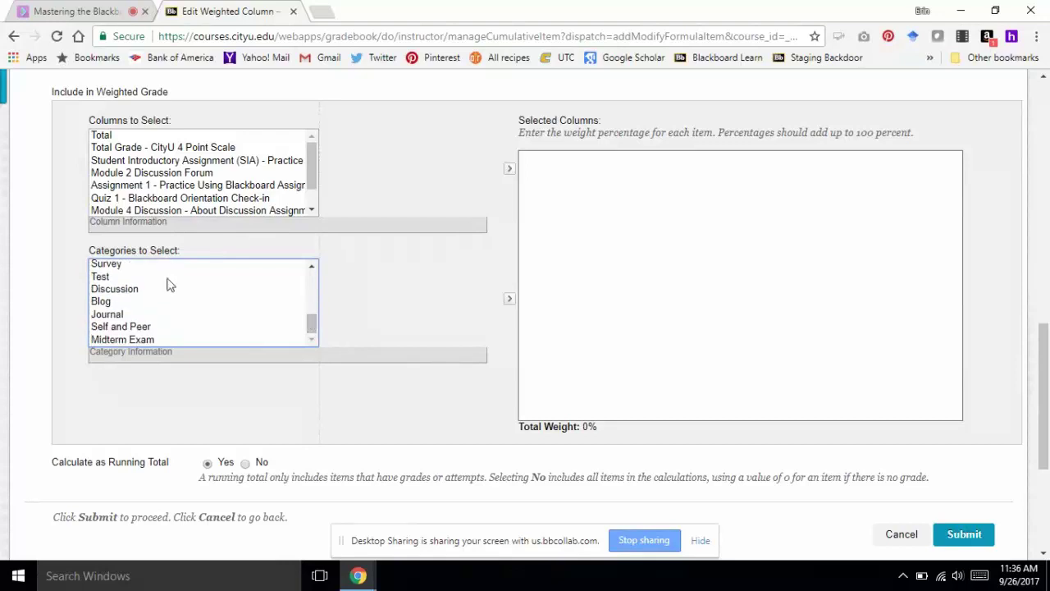
click(107, 295)
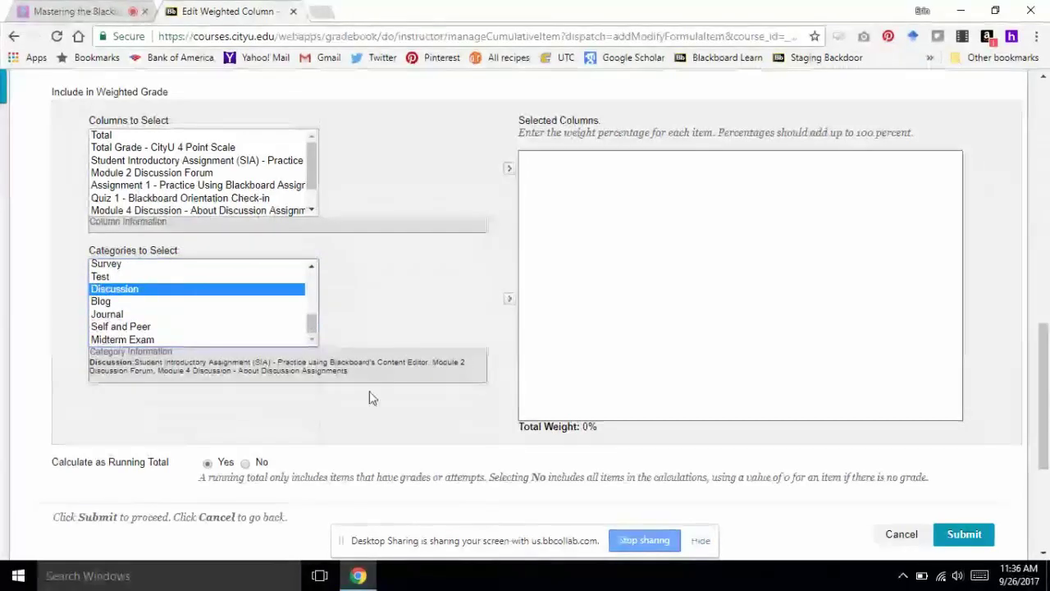
drag(347, 374, 228, 374)
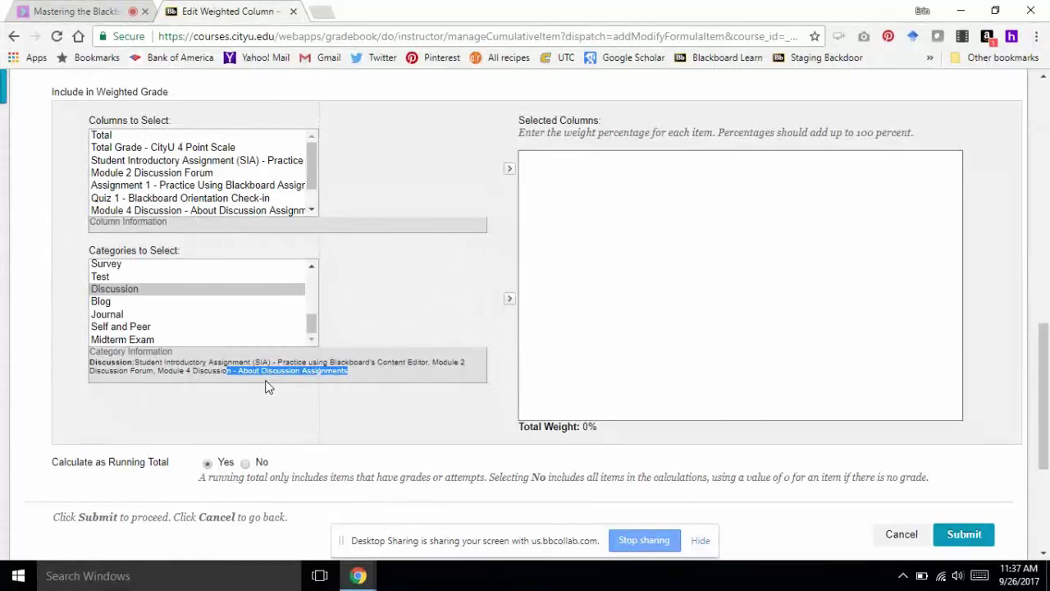
click(379, 308)
click(510, 300)
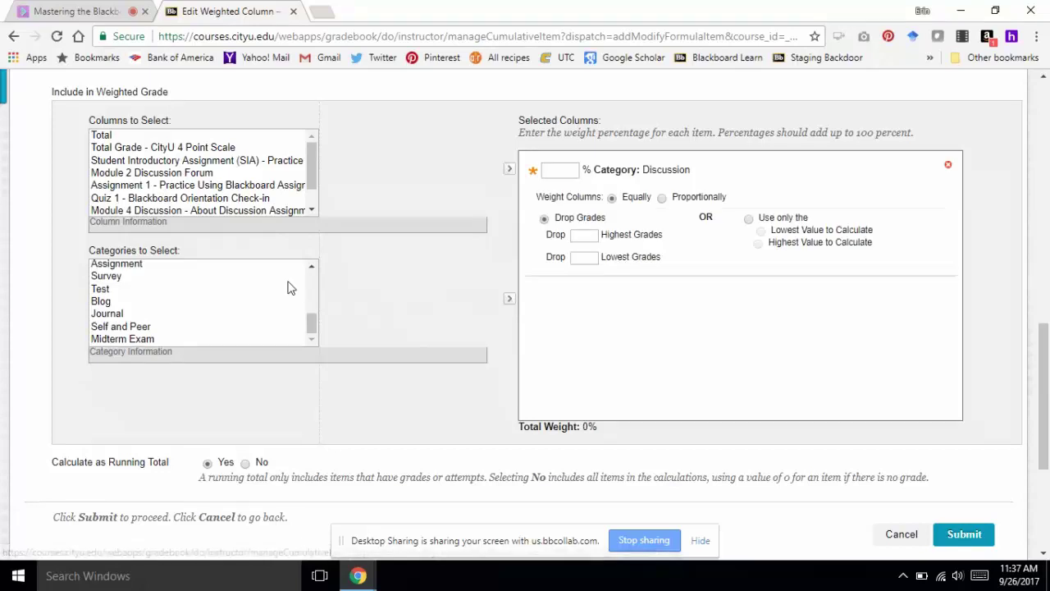
Add the Other category to the weighted grade's selected columns.
drag(311, 329, 312, 281)
click(111, 330)
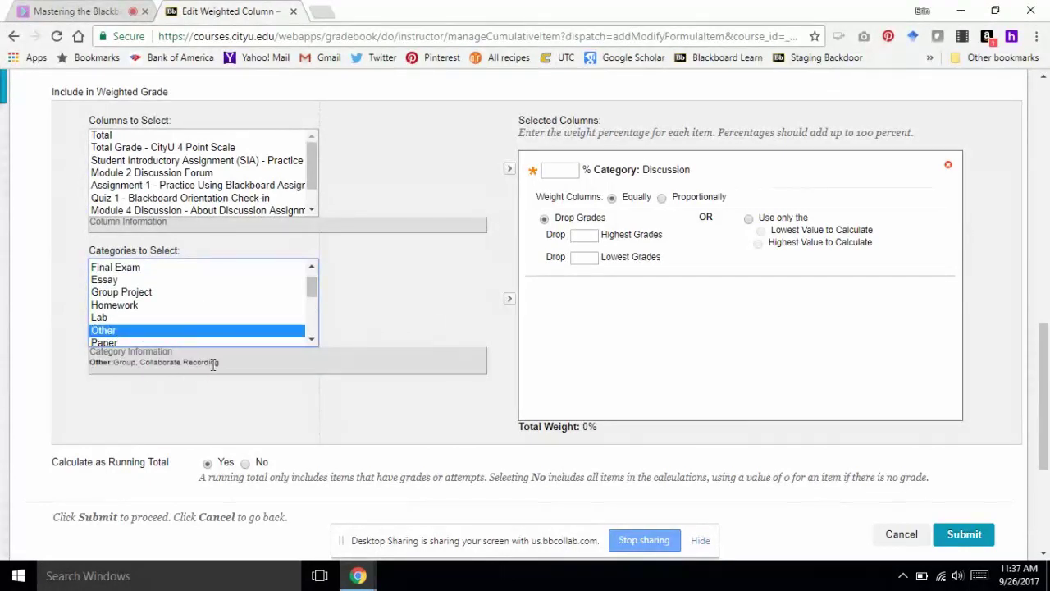
click(509, 300)
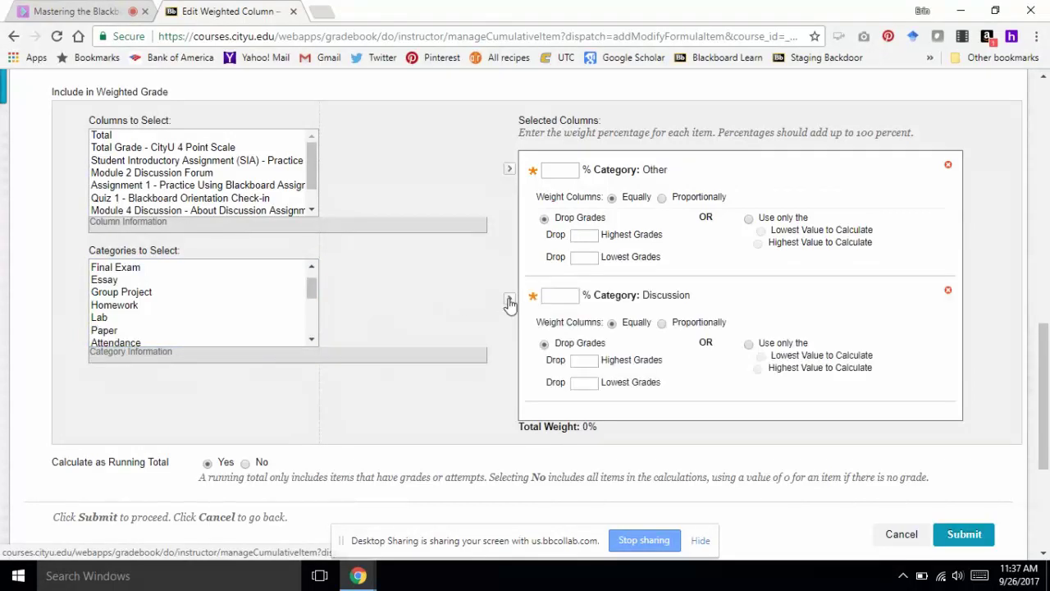
Add the individual columns Assignment 1 - Practice Using Blackboard Assignment Tool and Quiz 1 - Blackboard Orientation Check-in to the weighted grade.
click(105, 187)
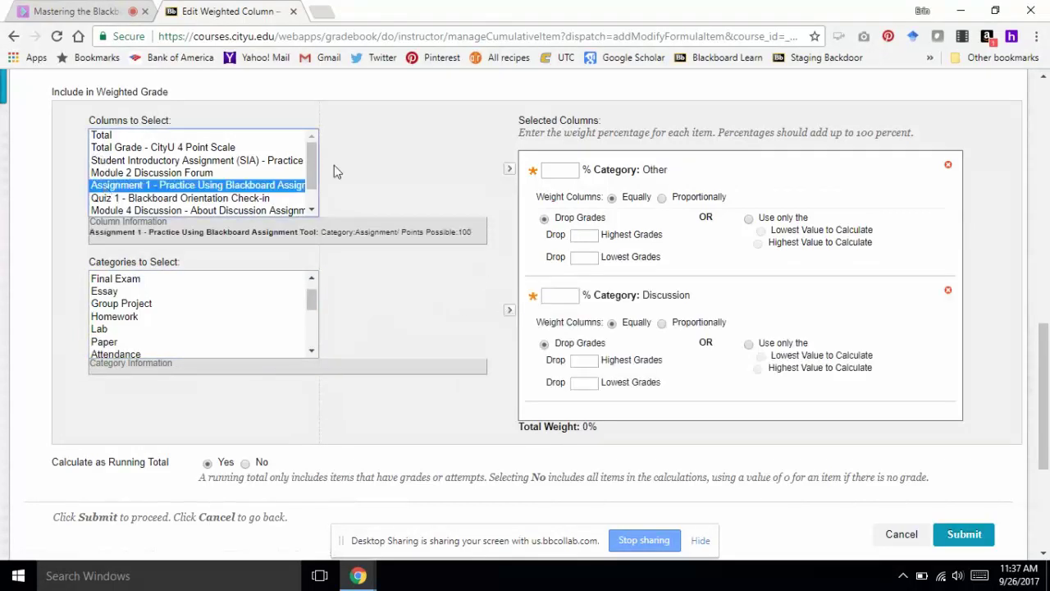
click(509, 170)
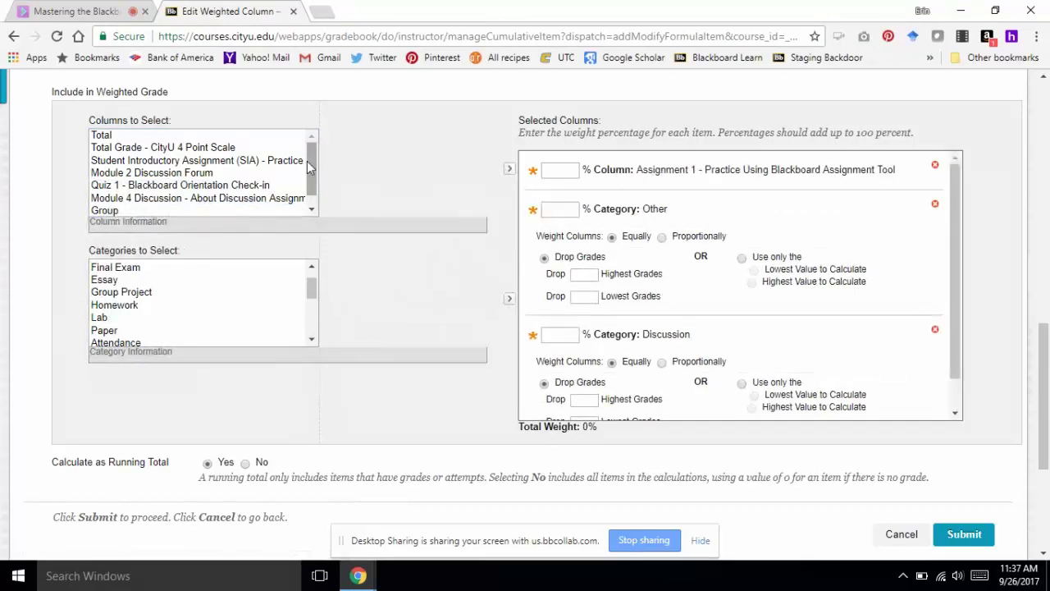
click(206, 187)
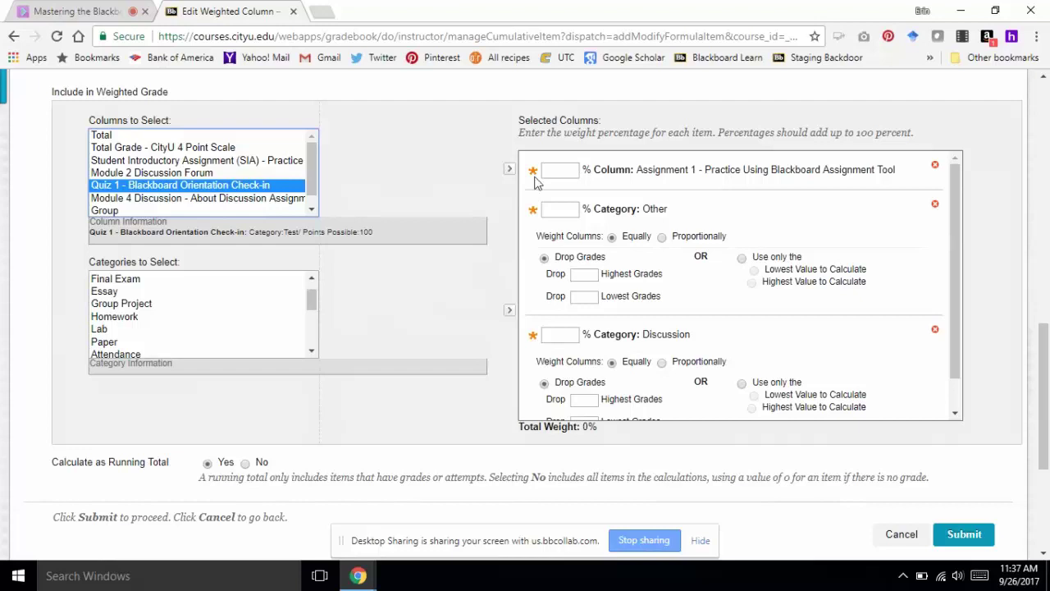
click(509, 170)
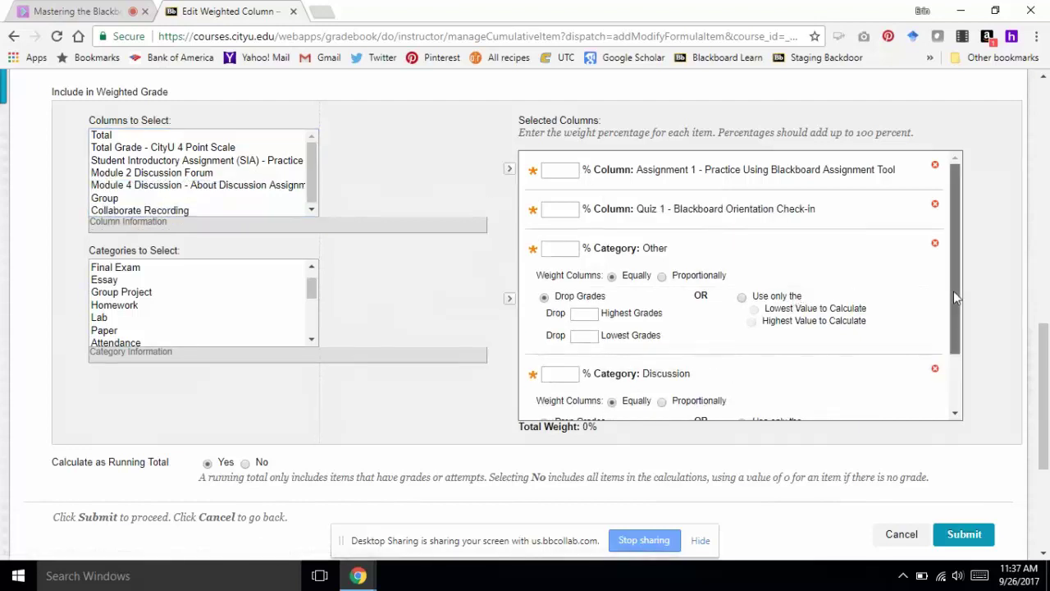
Set a weight of 20 percent each for Assignment 1, Quiz 1, the Other category and the Discussion category.
drag(954, 292, 950, 264)
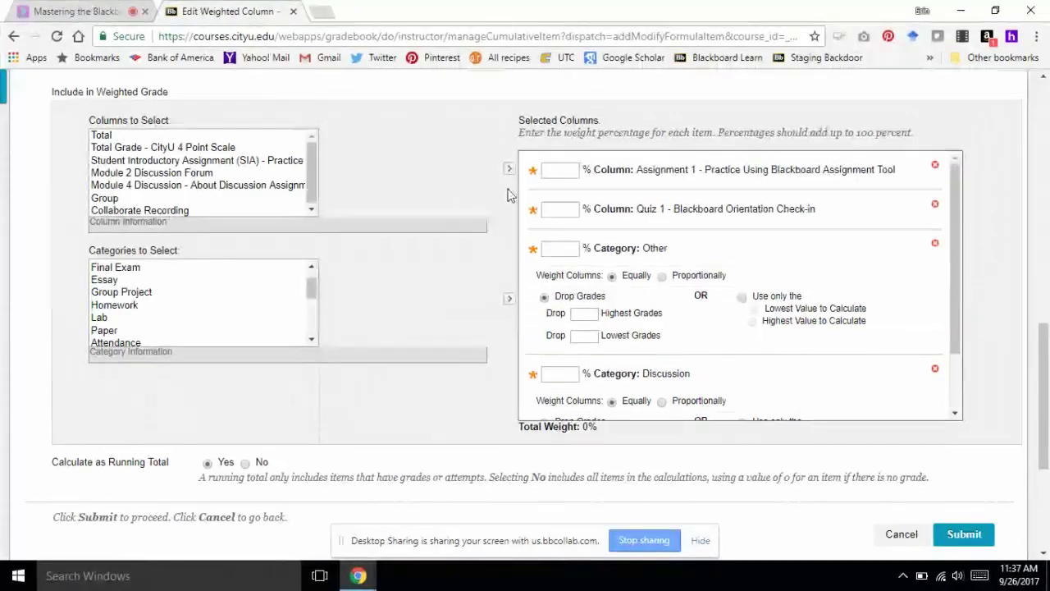
click(558, 170)
text(20)
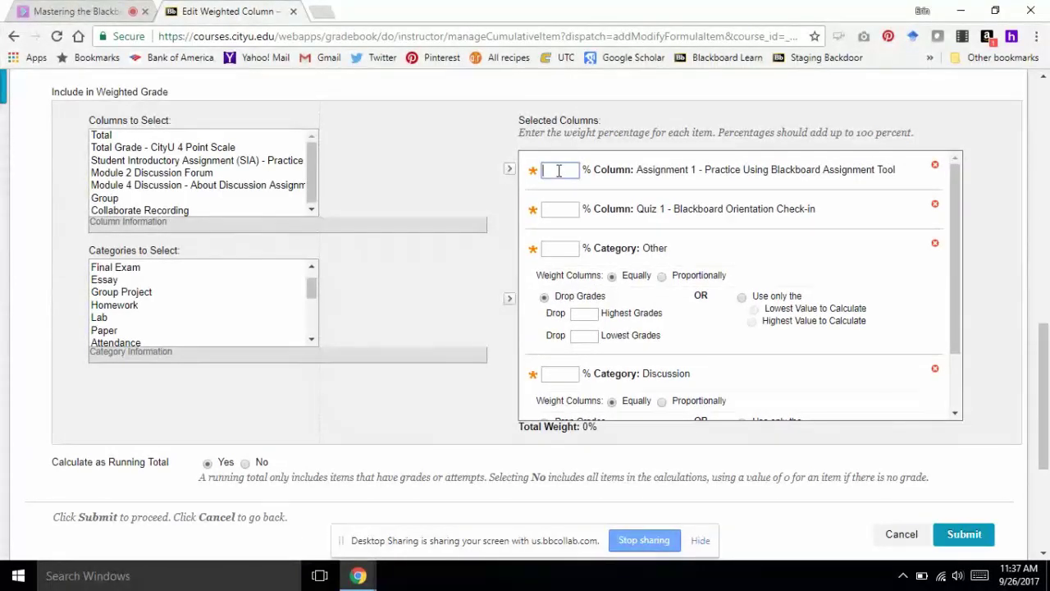
click(556, 211)
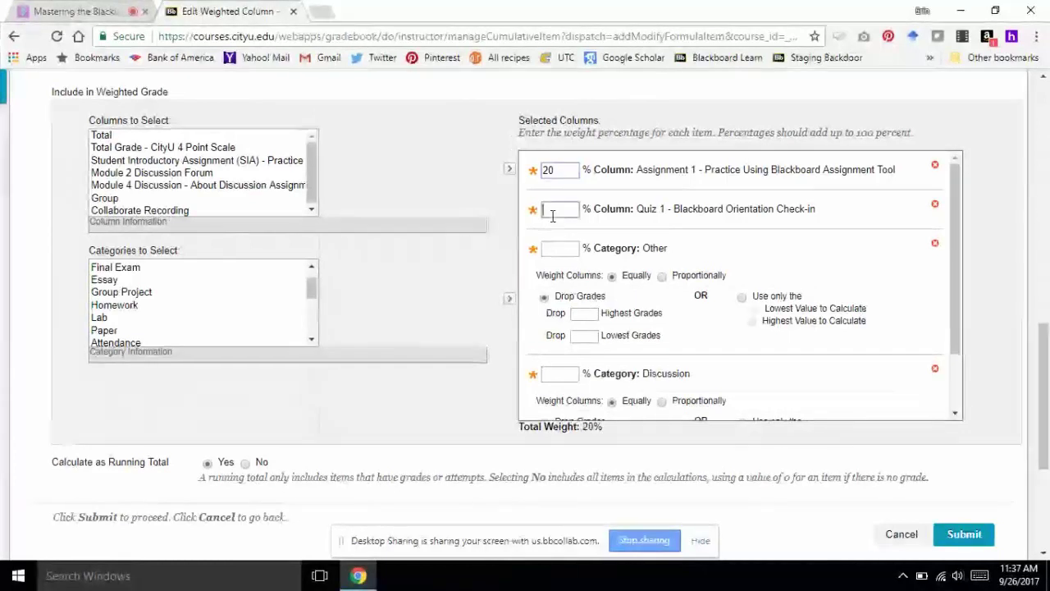
text(20)
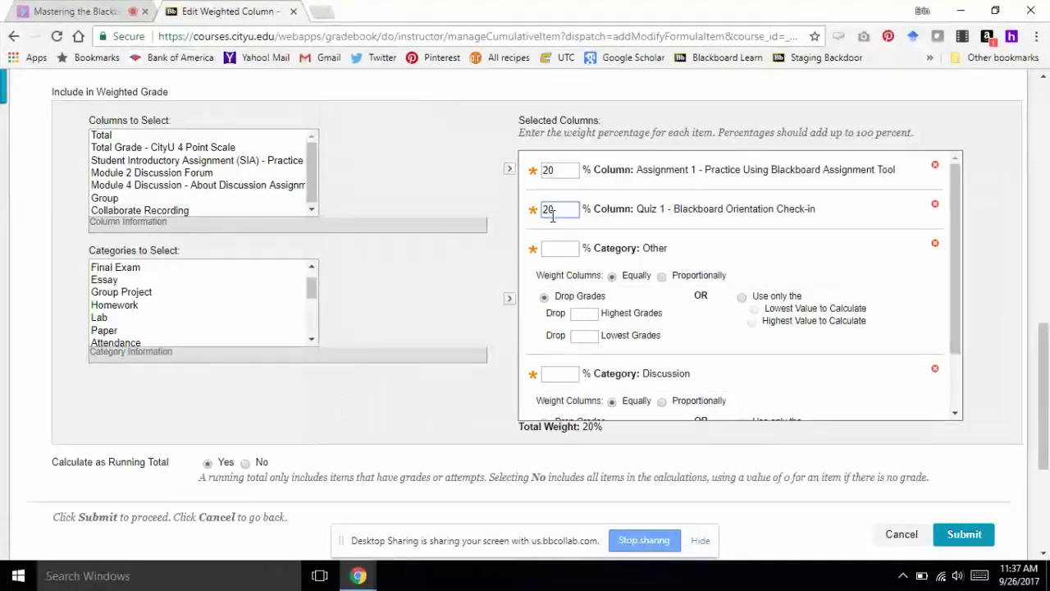
click(553, 247)
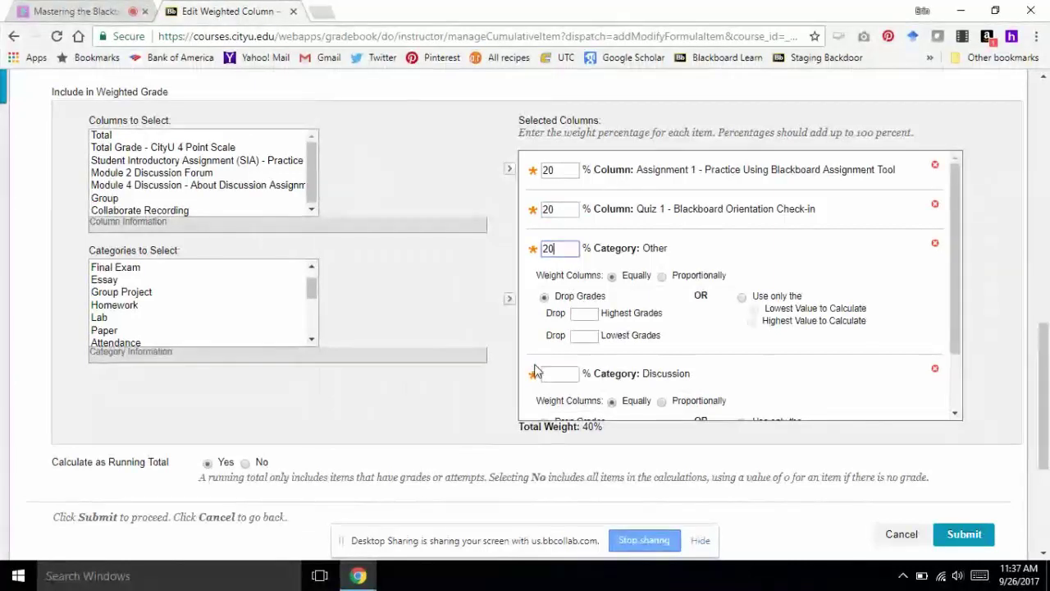
click(557, 375)
text(20)
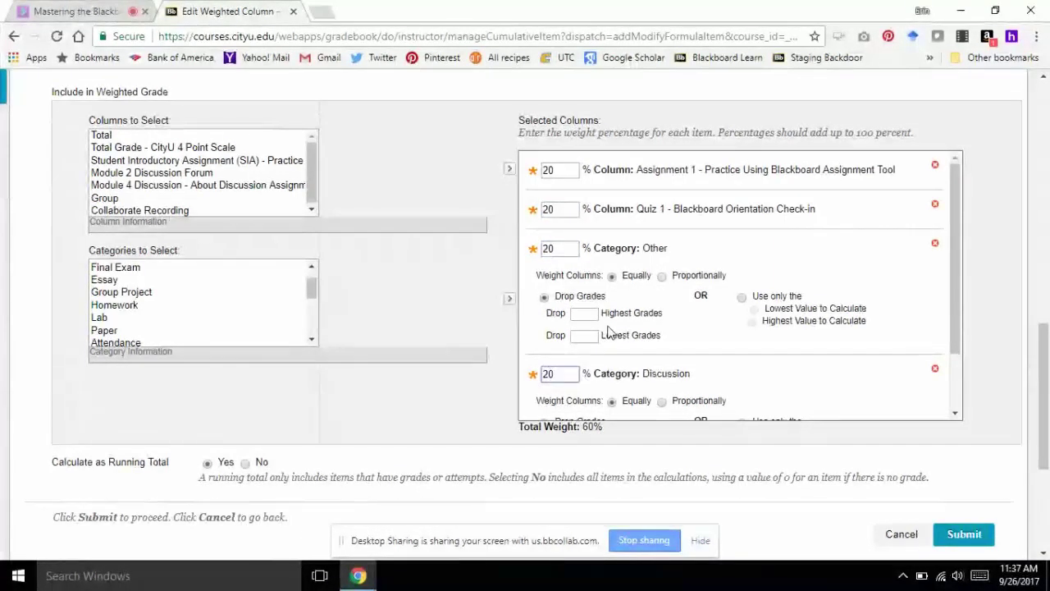
Set the weight of Assignment 1 - Practice Using Blackboard Assignment Tool to 40 percent and check the total weight.
click(554, 174)
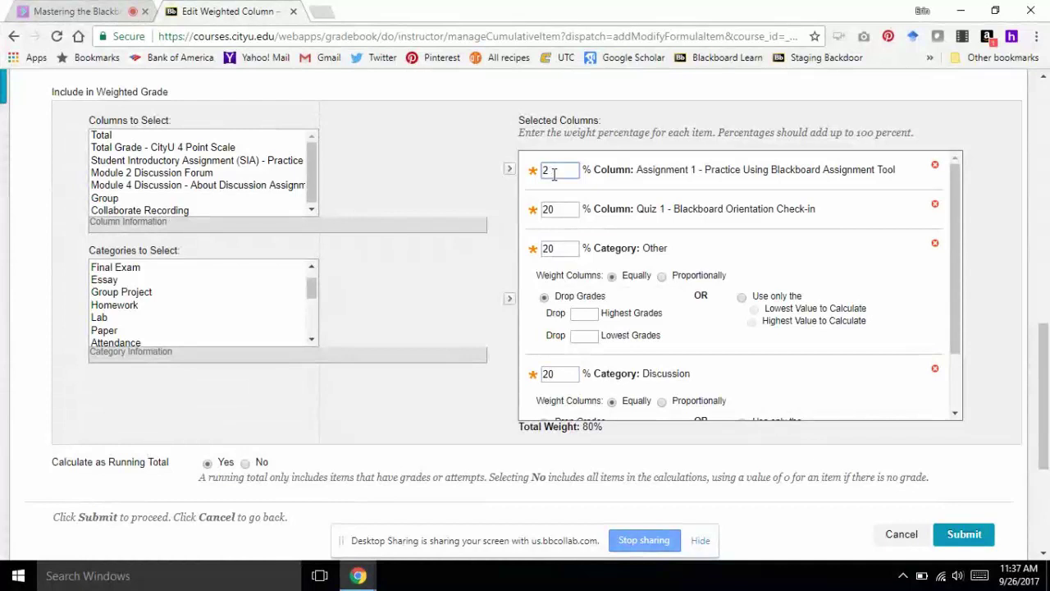
key(BackSpace)
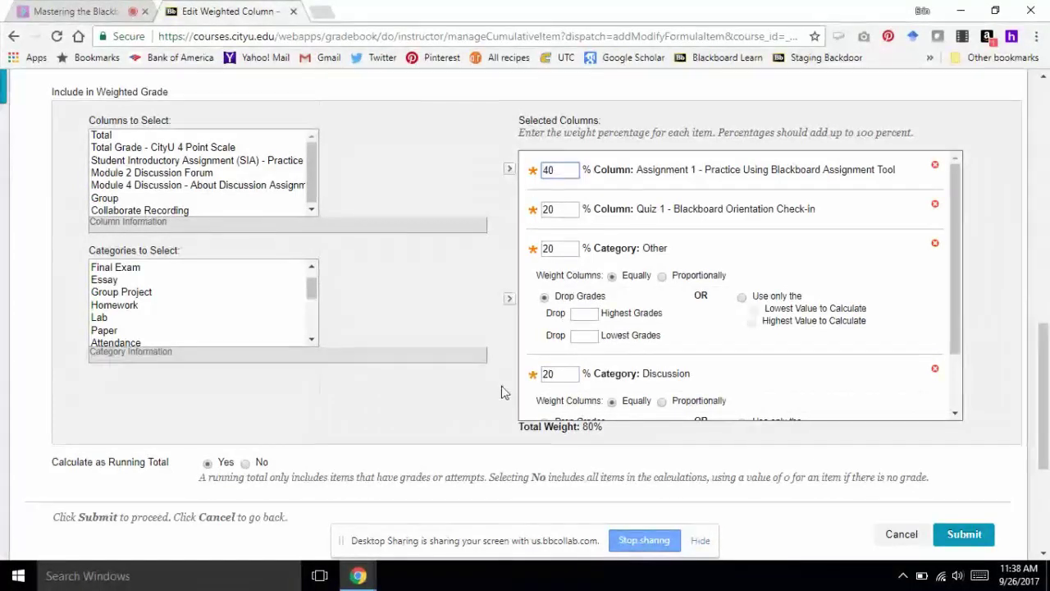
click(734, 364)
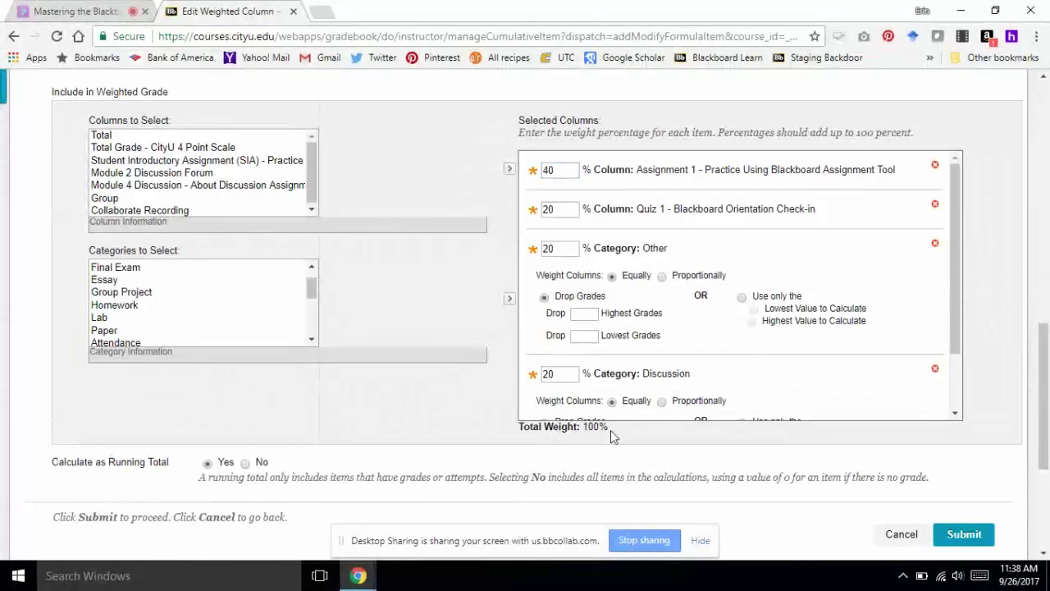
drag(613, 429, 519, 439)
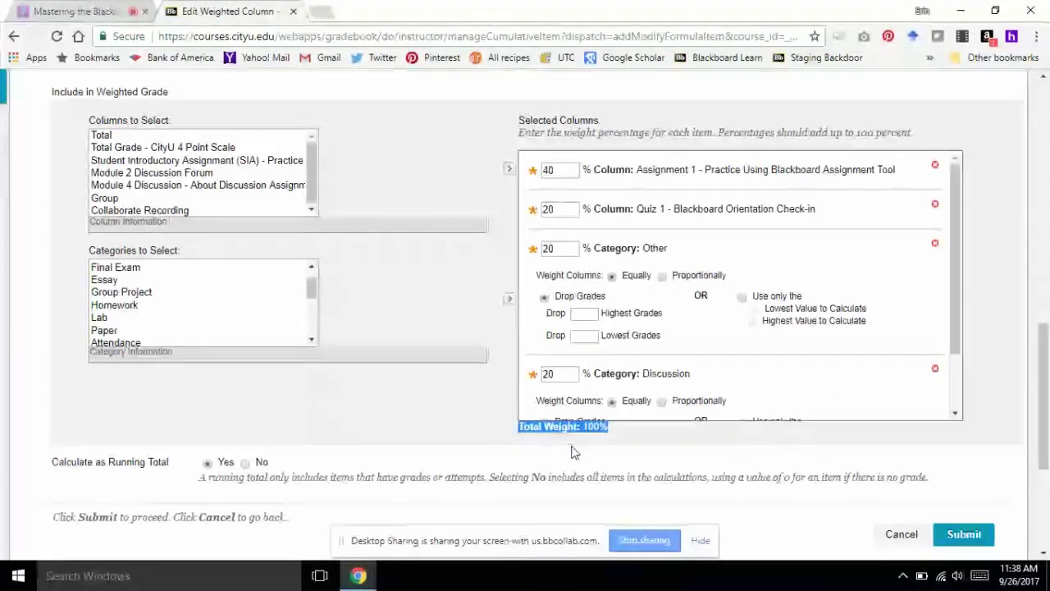
click(660, 447)
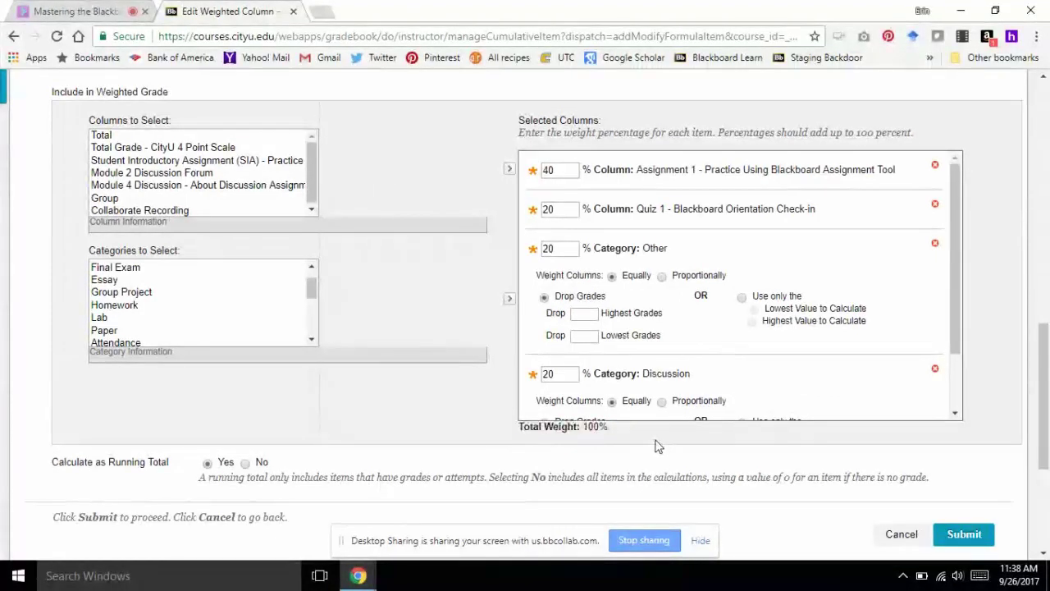
Review the remaining weighted column options and submit the Weighted Total column settings.
drag(955, 361, 952, 419)
scroll(850, 506, down, 4)
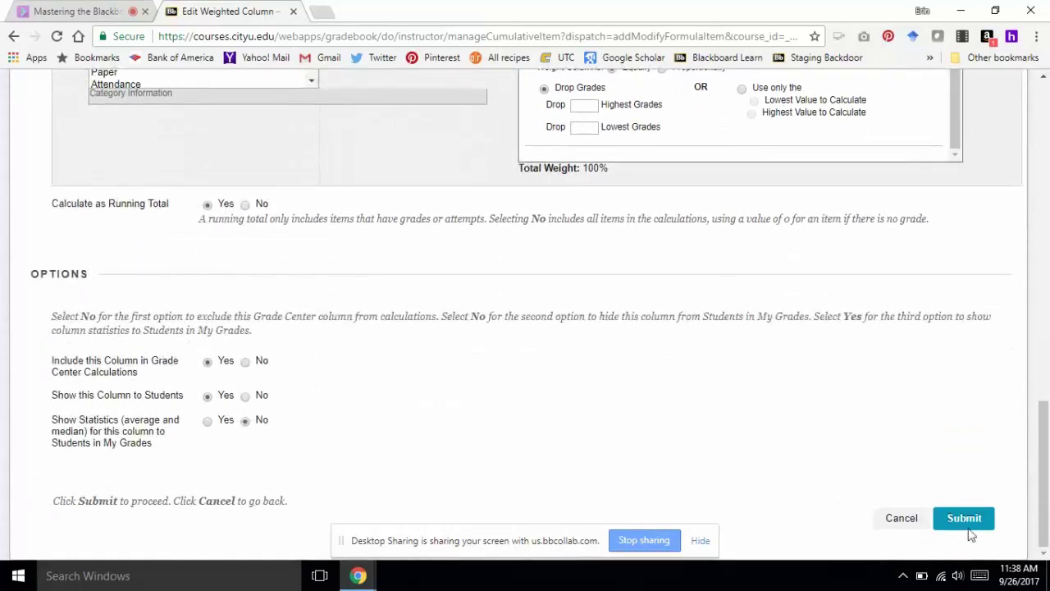
click(965, 517)
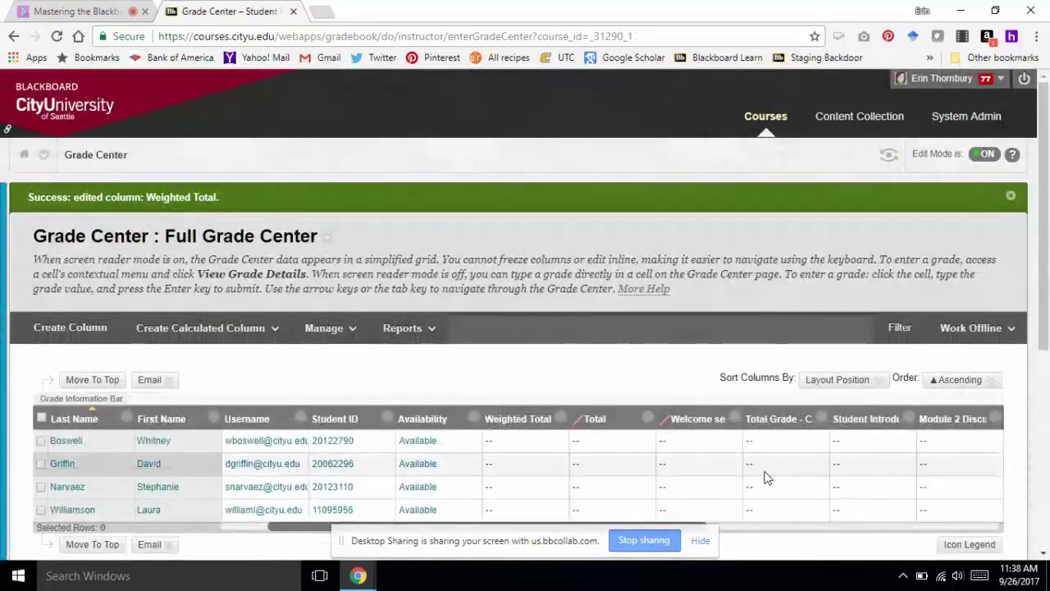
Go to the Grade Center's Column Organization page and unfreeze the First Name column, leaving only Last Name frozen.
scroll(644, 273, down, 3)
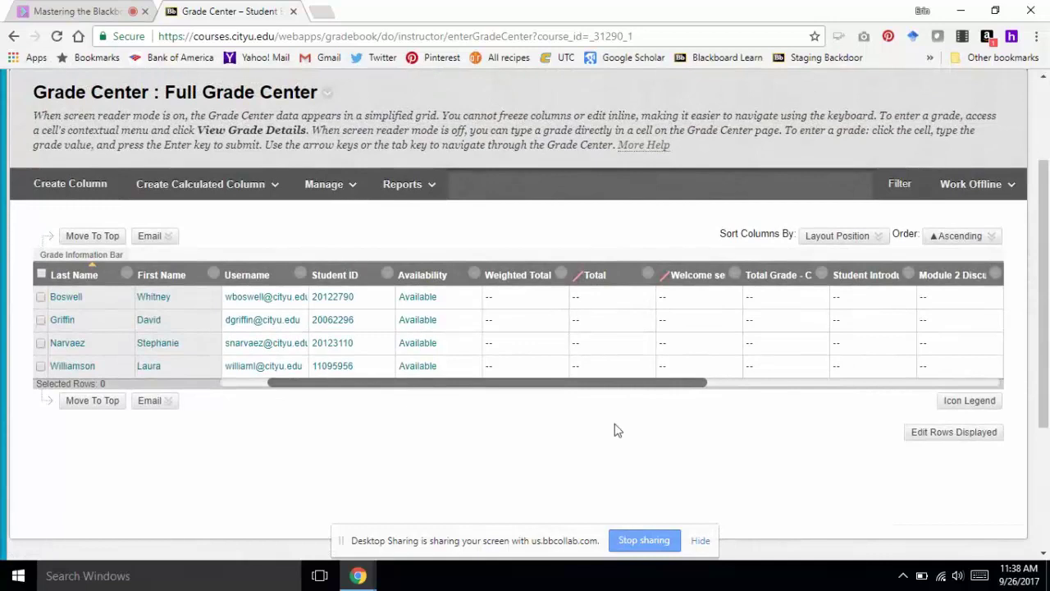
drag(572, 385, 475, 450)
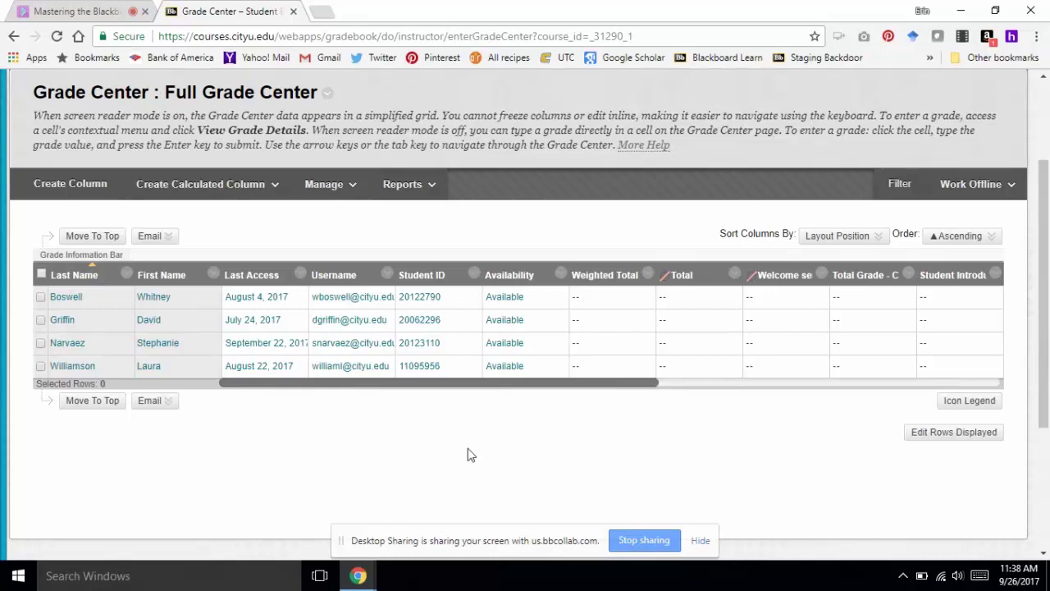
click(347, 185)
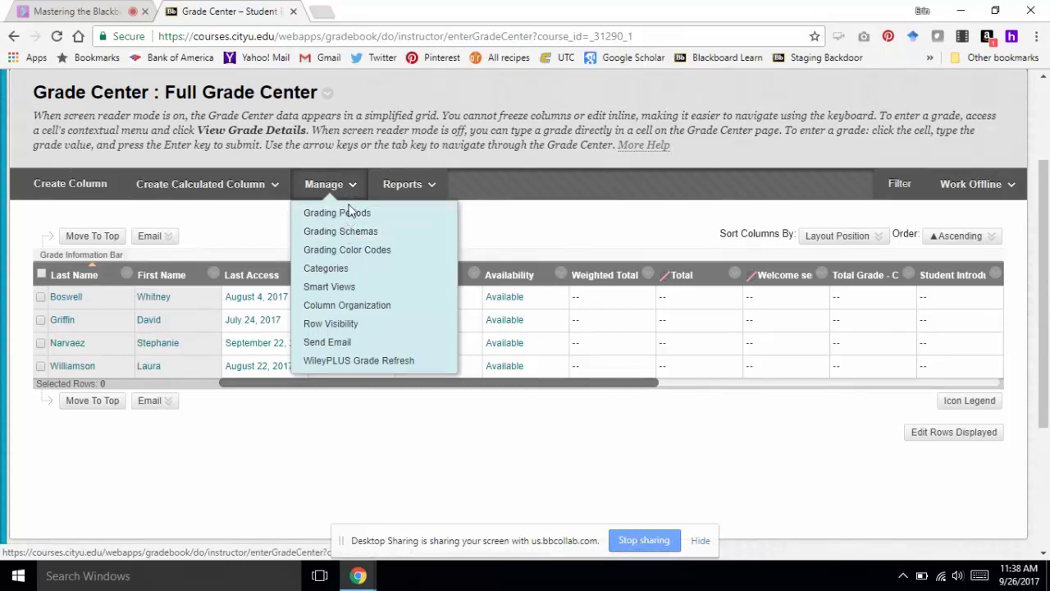
click(344, 304)
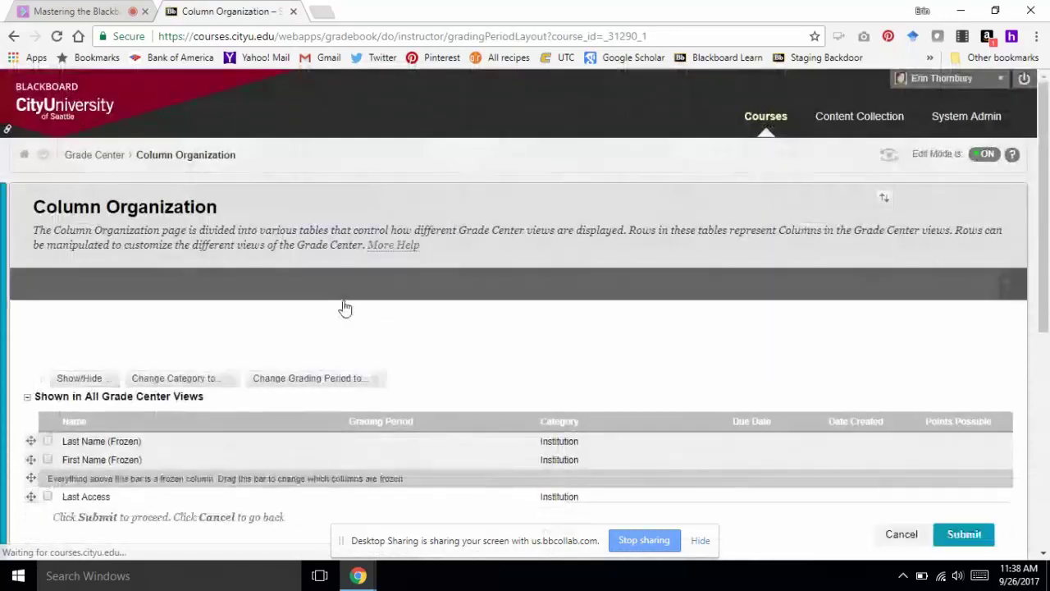
scroll(344, 306, down, 5)
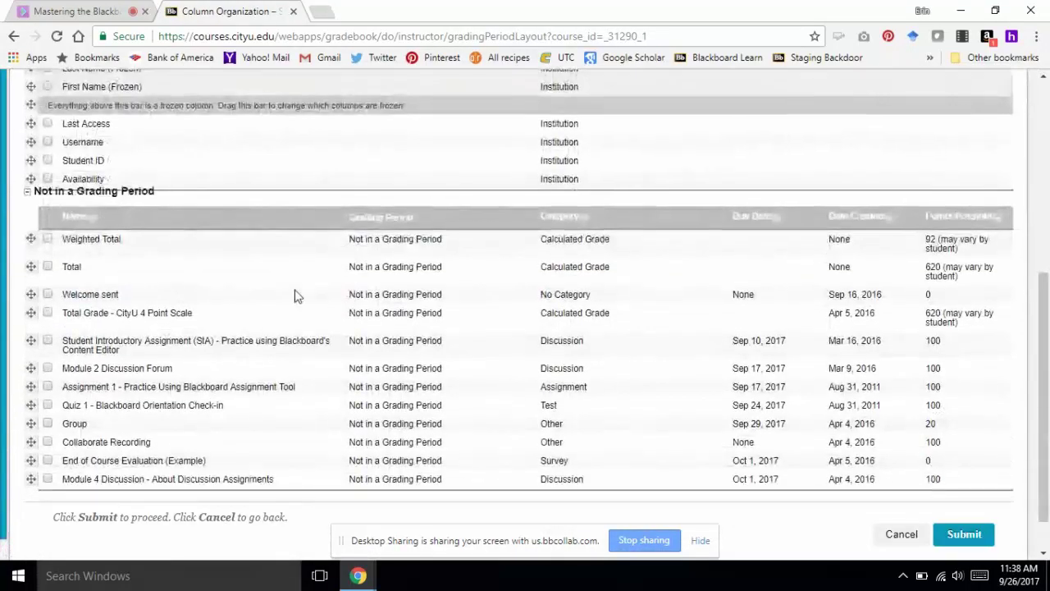
scroll(296, 293, up, 2)
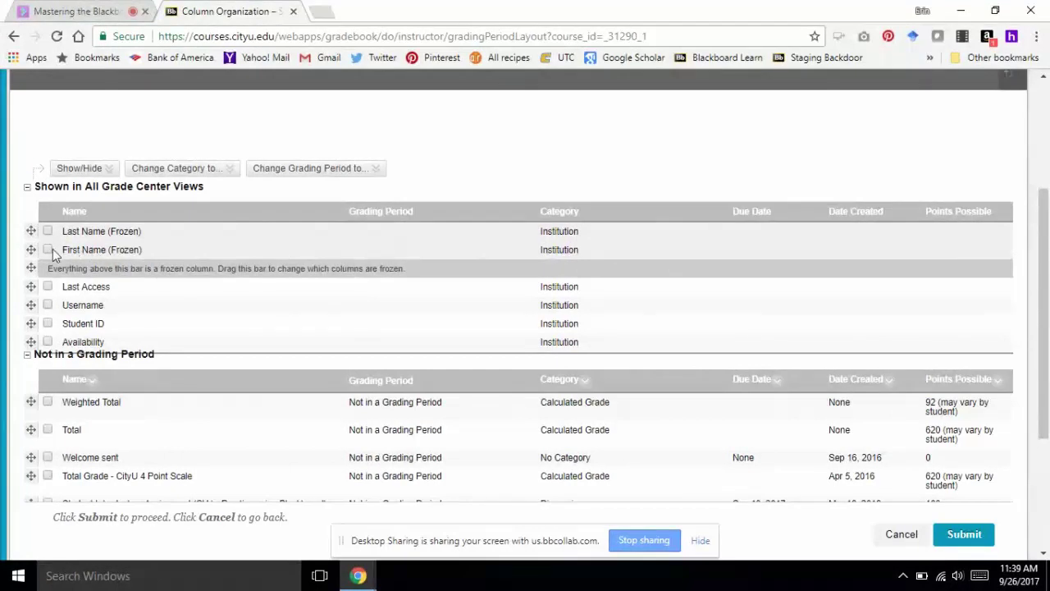
drag(31, 248, 30, 269)
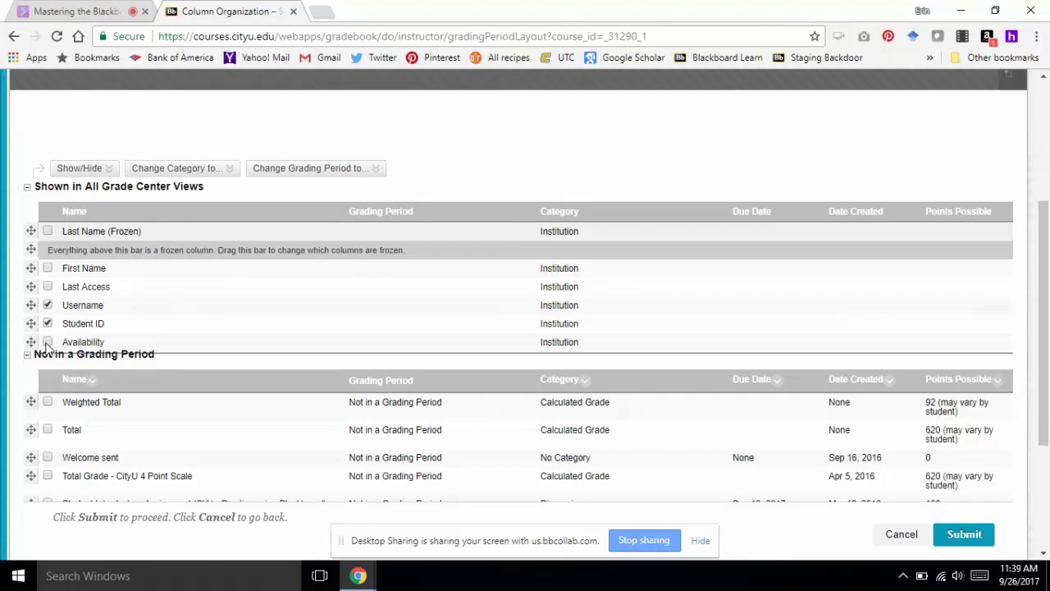
Hide the Username, Student ID and Availability columns, submit the column organization and review the Full Grade Center.
click(48, 343)
click(99, 166)
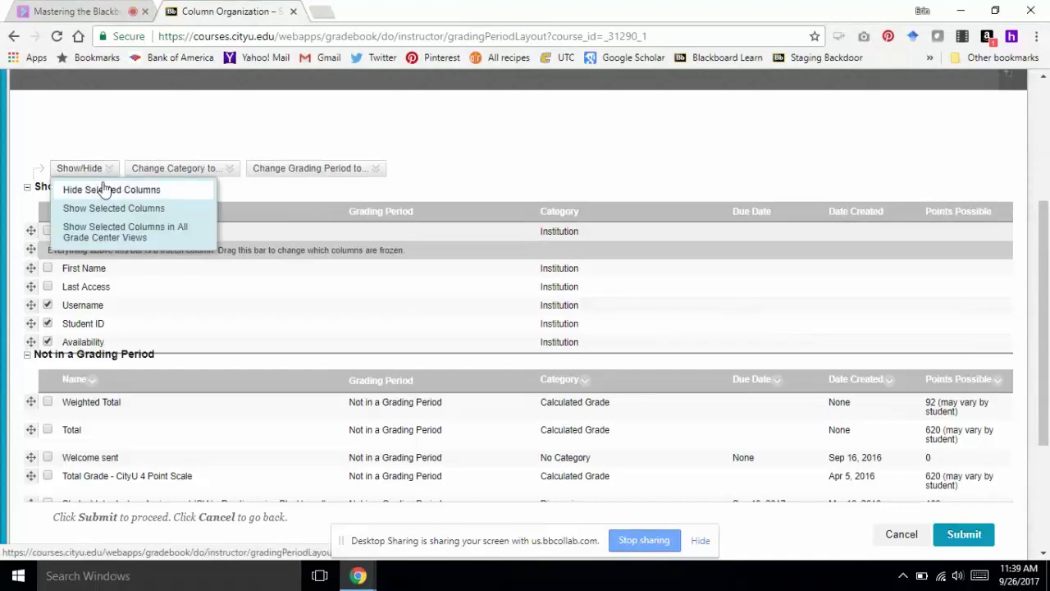
click(105, 192)
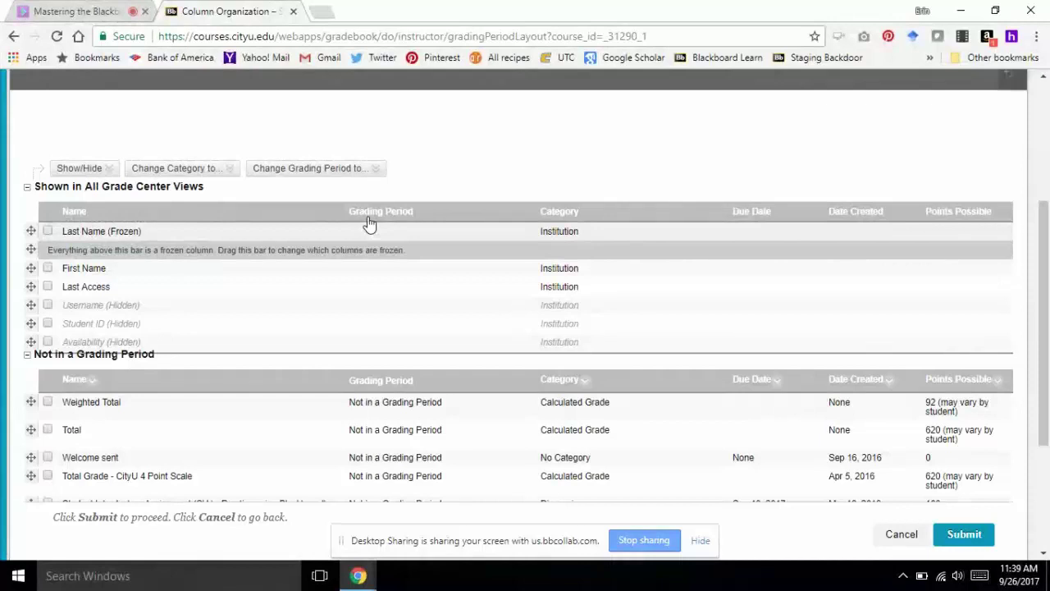
click(964, 535)
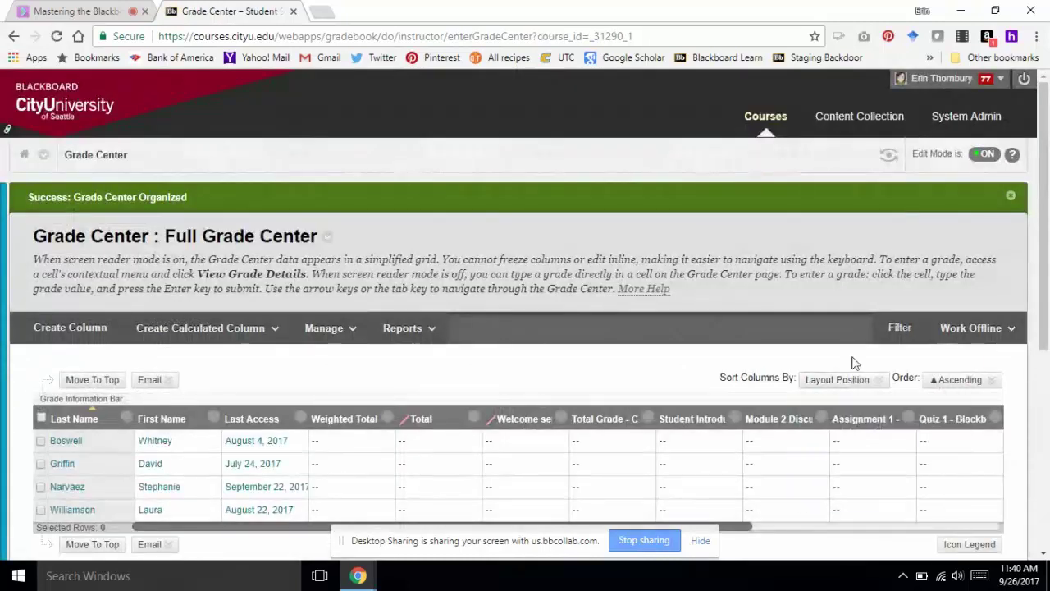
scroll(461, 273, down, 3)
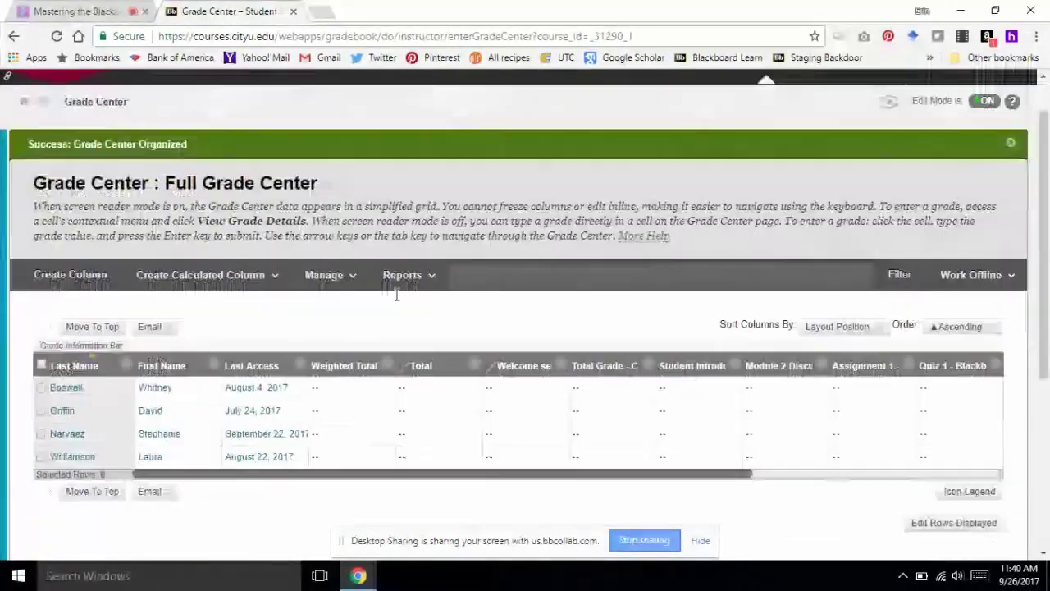
drag(227, 326, 156, 358)
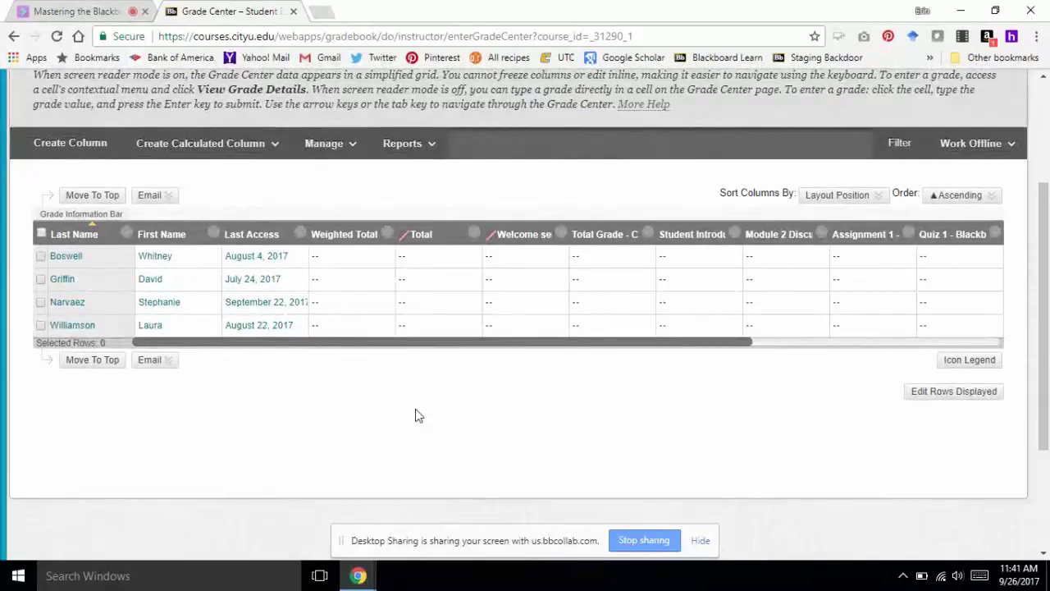
Enter Student Preview mode for the course and exit it with the option to keep the preview user and all data.
scroll(415, 414, up, 5)
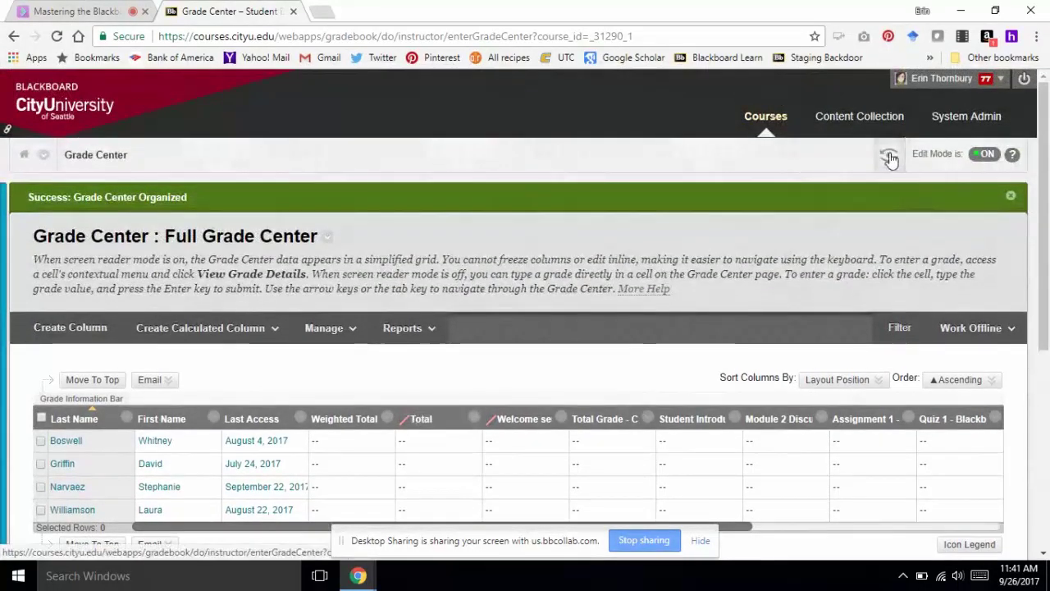
click(890, 156)
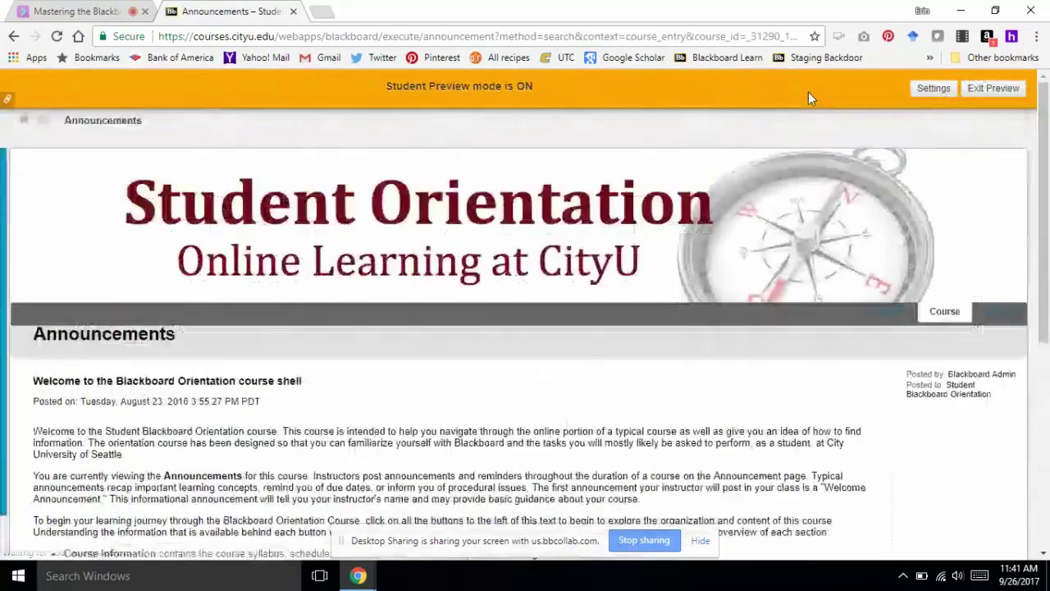
click(989, 89)
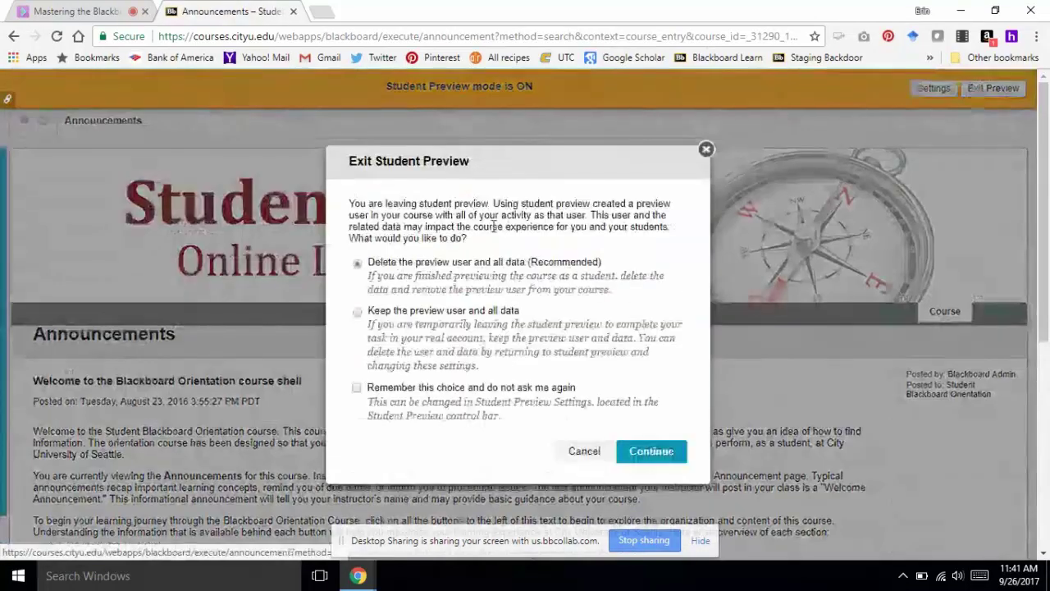
click(358, 312)
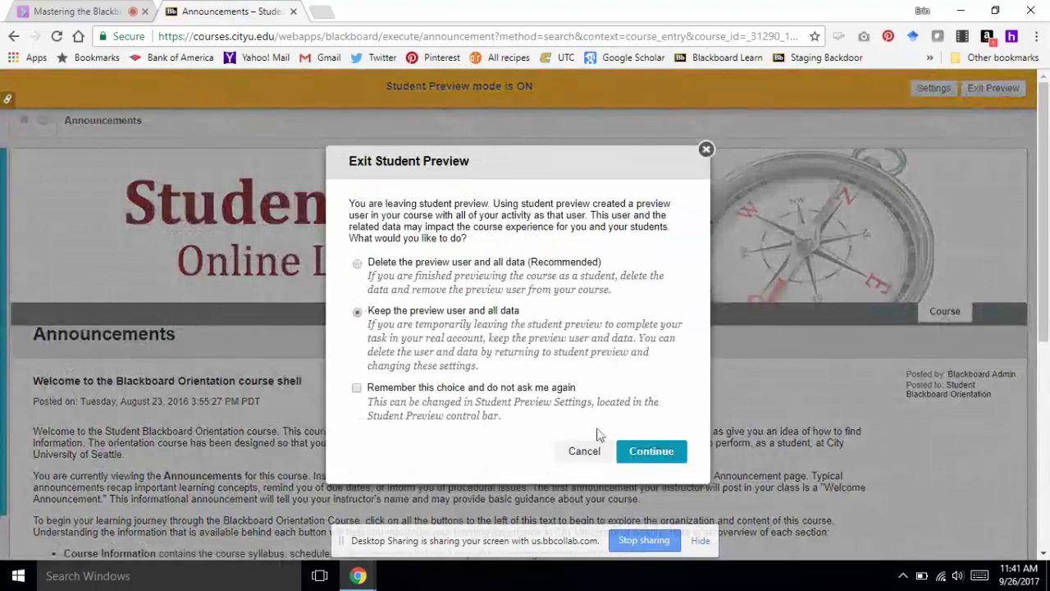
click(642, 453)
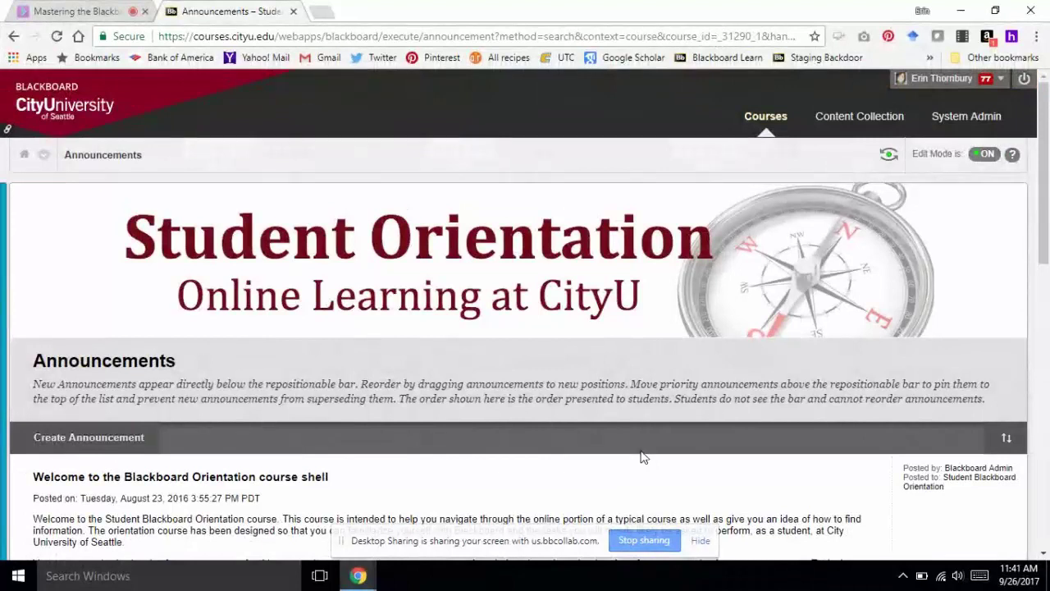
Show the course menu, return to the Full Grade Center and locate the preview user's row in the grade grid.
scroll(644, 455, down, 3)
scroll(644, 444, down, 15)
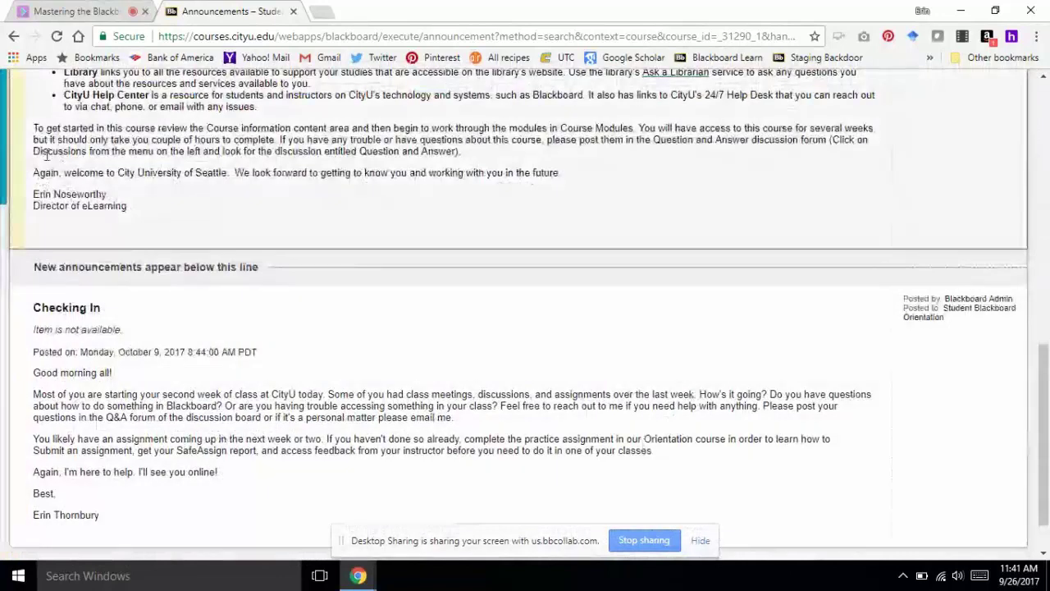
click(4, 160)
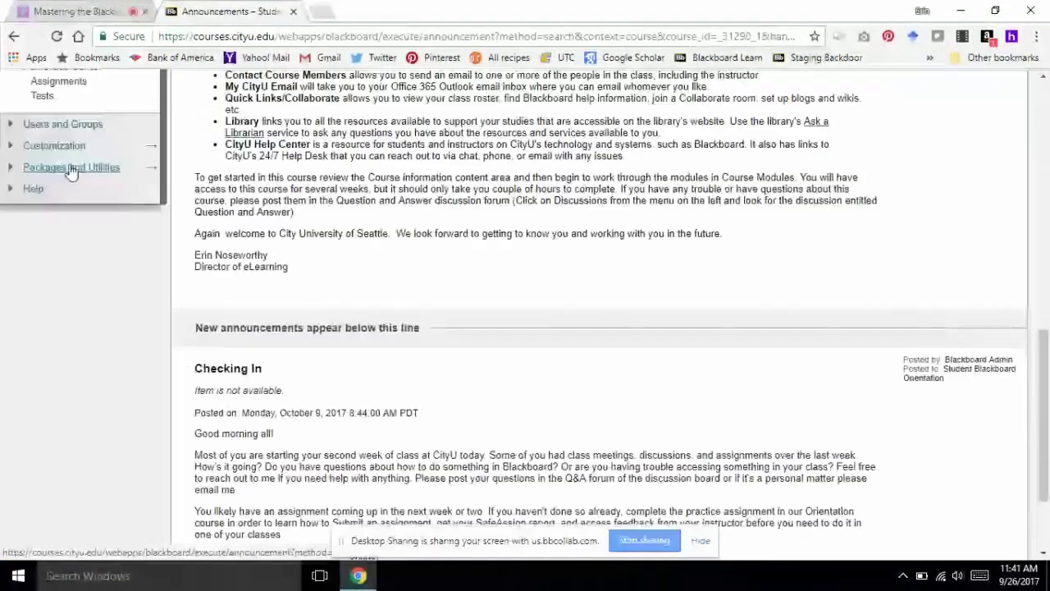
scroll(41, 139, up, 5)
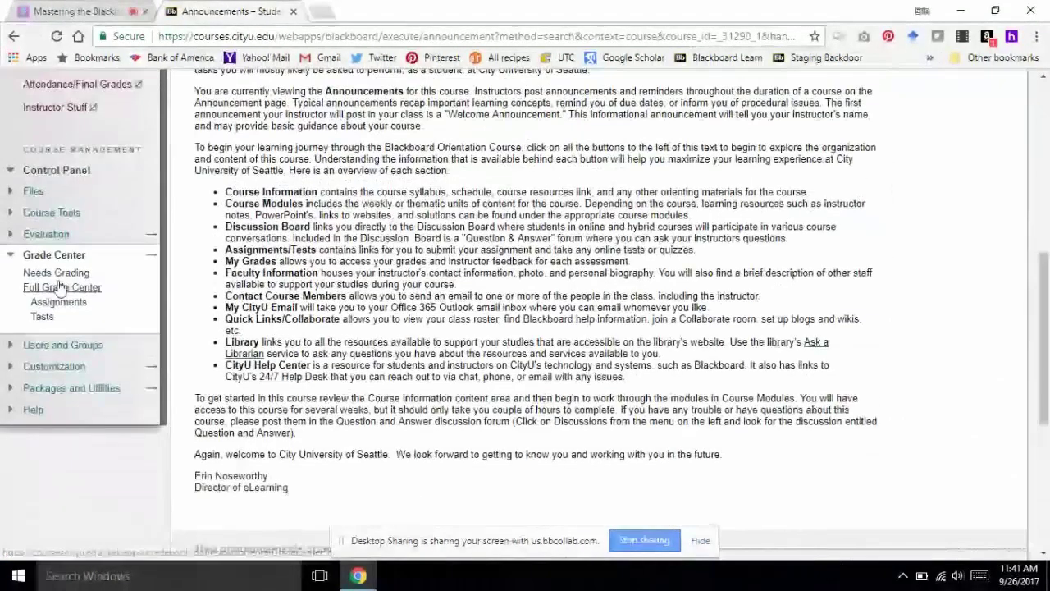
click(61, 287)
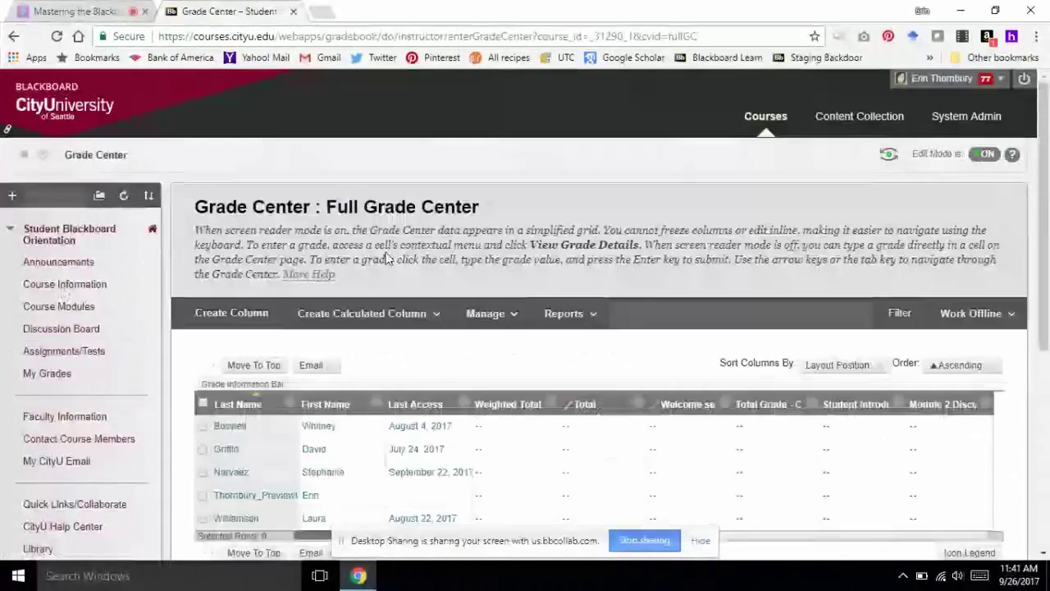
scroll(386, 257, down, 3)
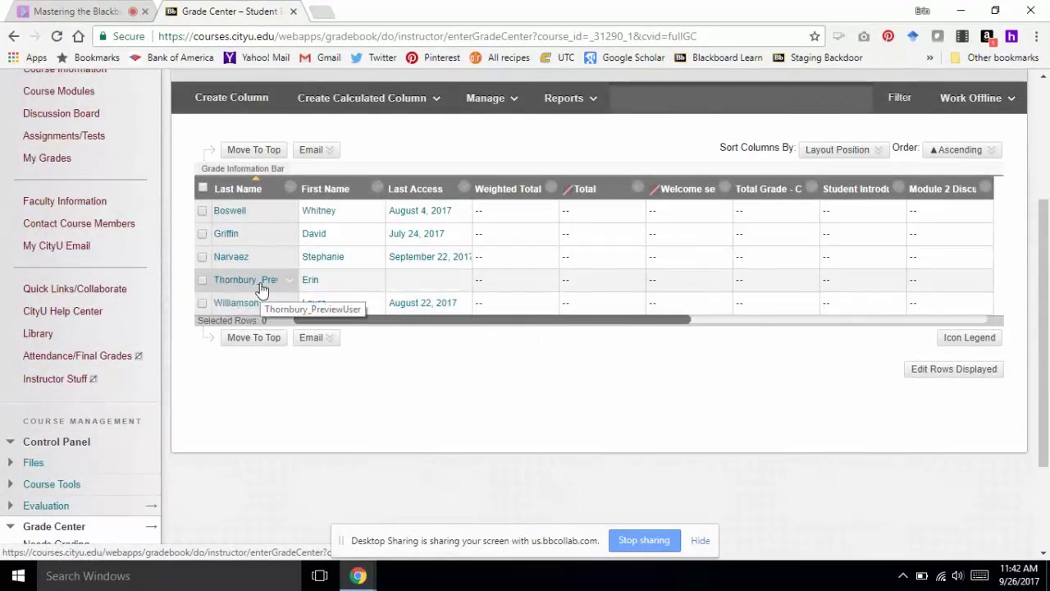
Enter a grade of 100 for the preview user in the Student Introductory Assignment and Module 2 Discussion columns.
click(493, 285)
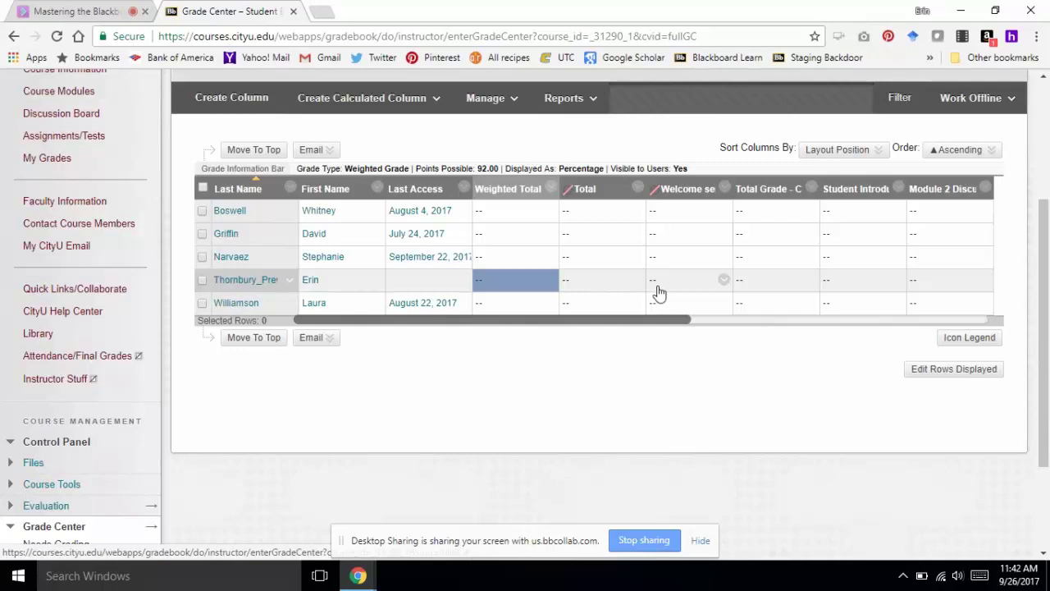
click(748, 287)
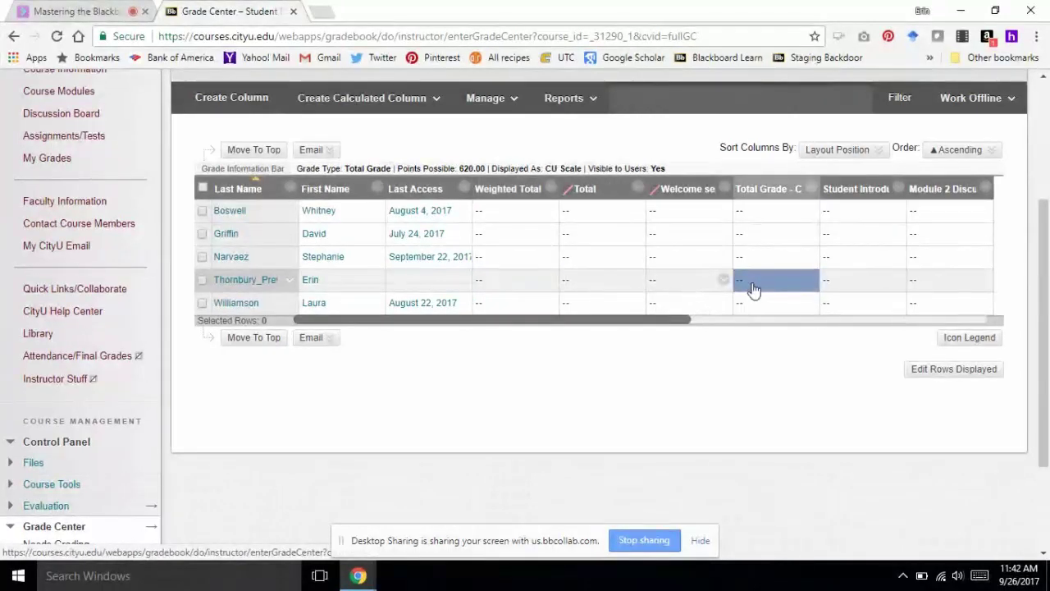
click(845, 285)
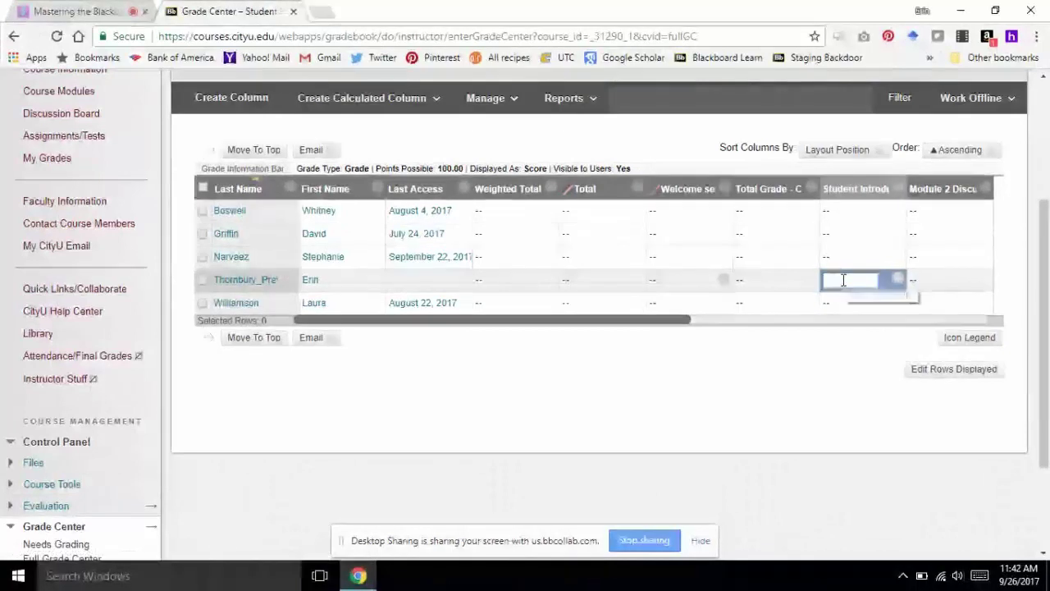
text(100)
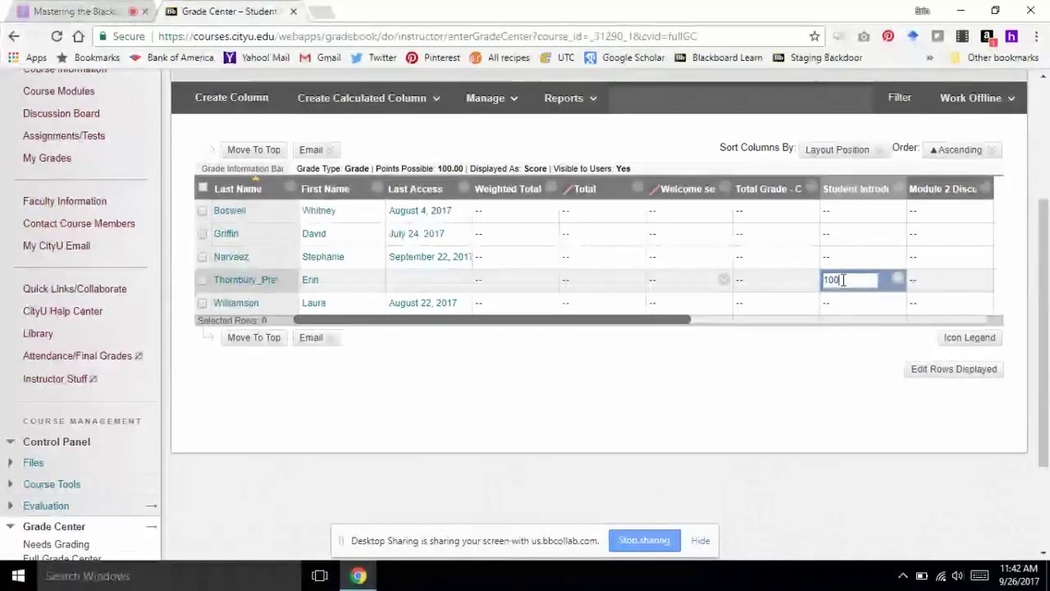
key(Return)
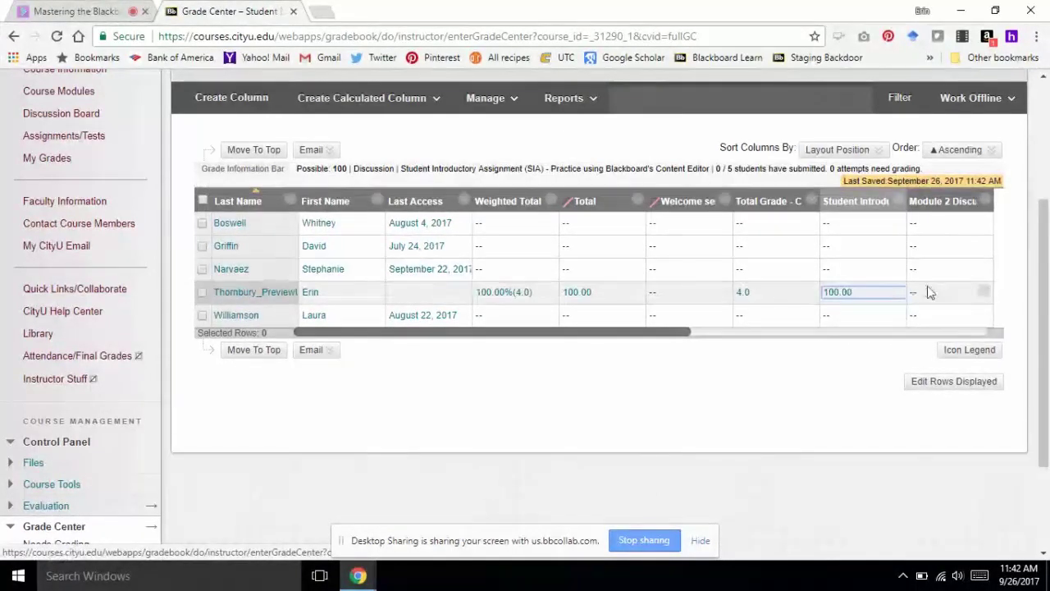
click(931, 294)
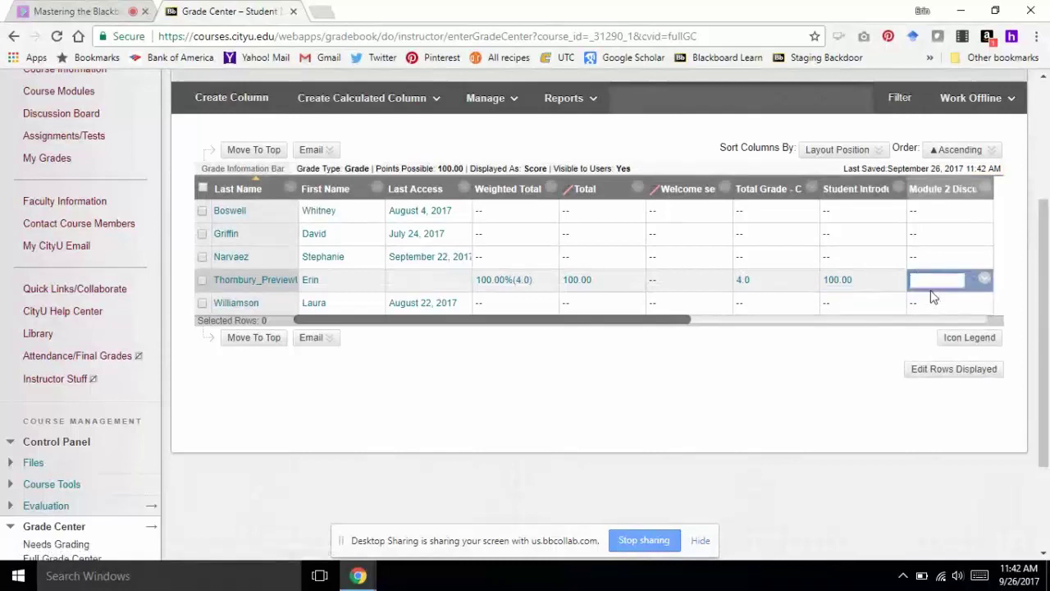
text(100)
key(Return)
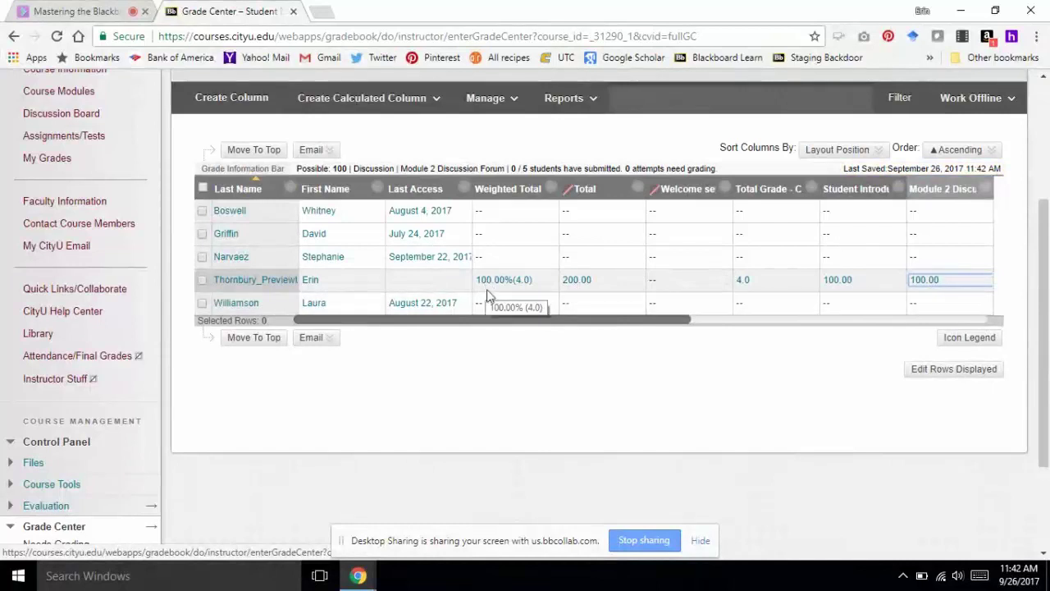
Give the preview user a grade of 100 in the Assignment 1 column.
key(Right)
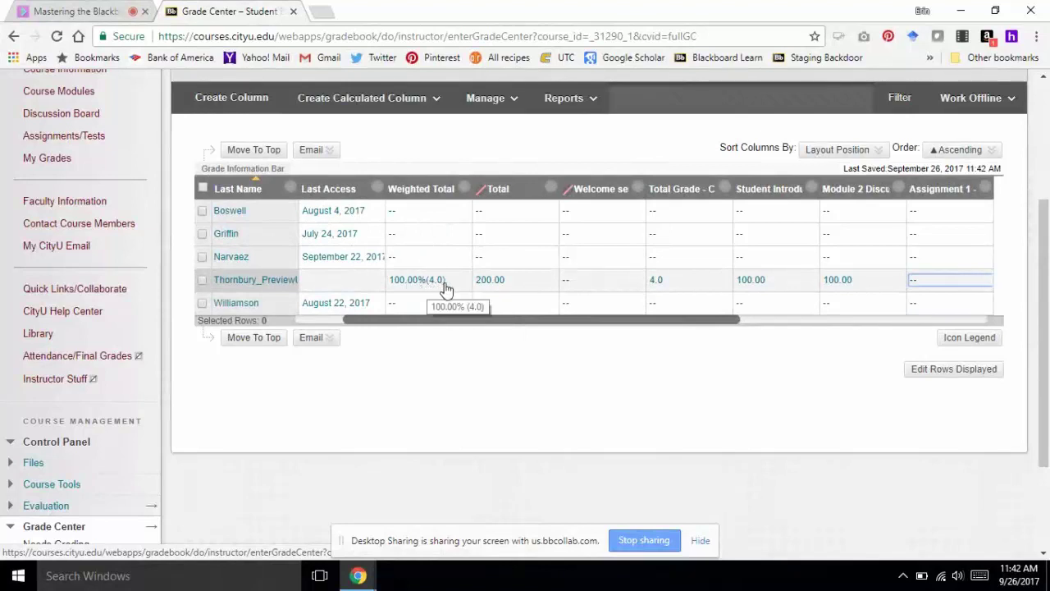
click(943, 281)
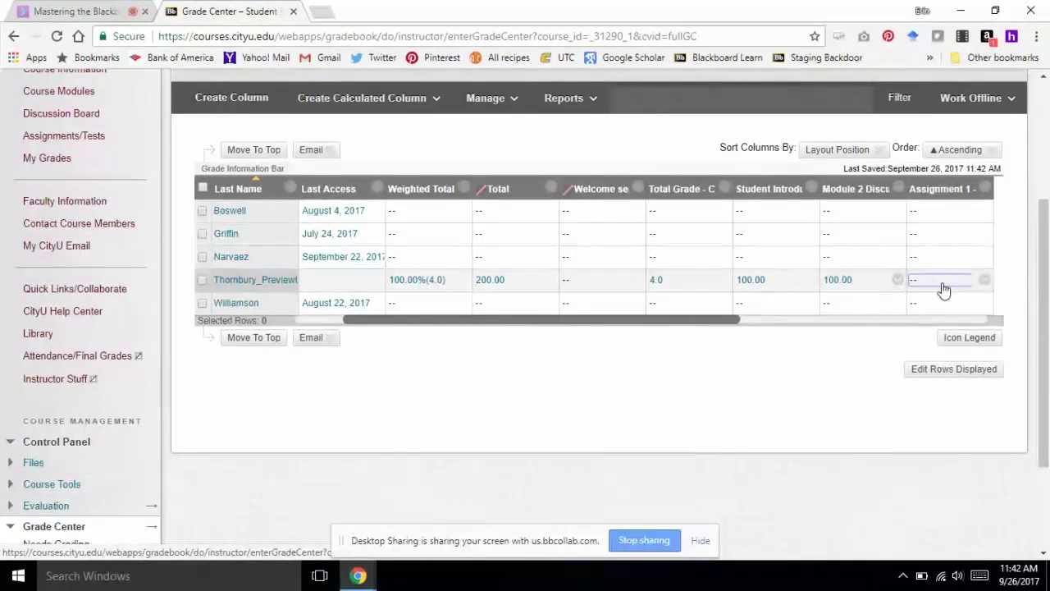
text(100)
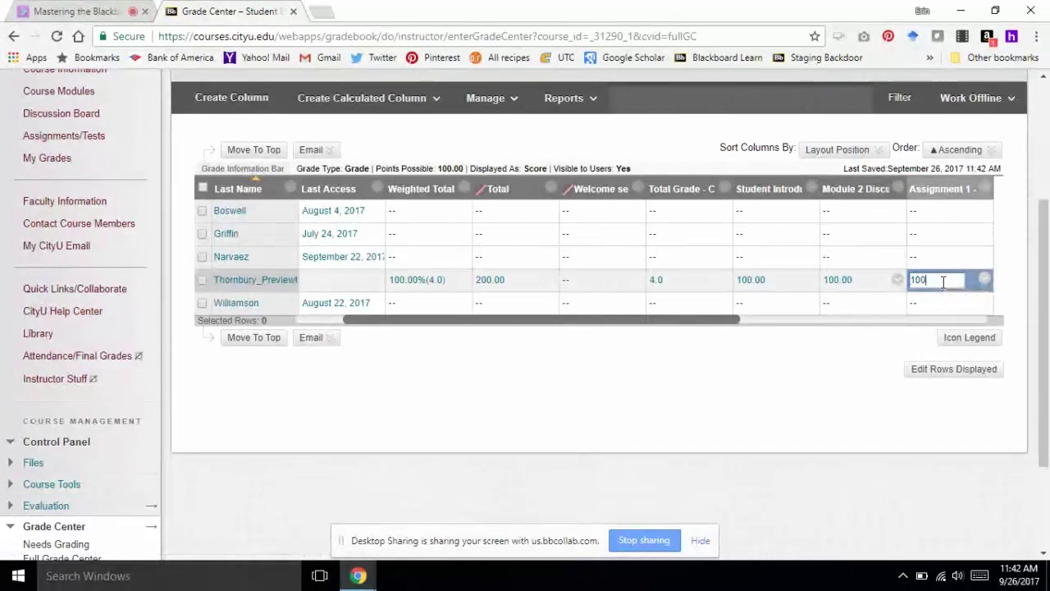
key(Return)
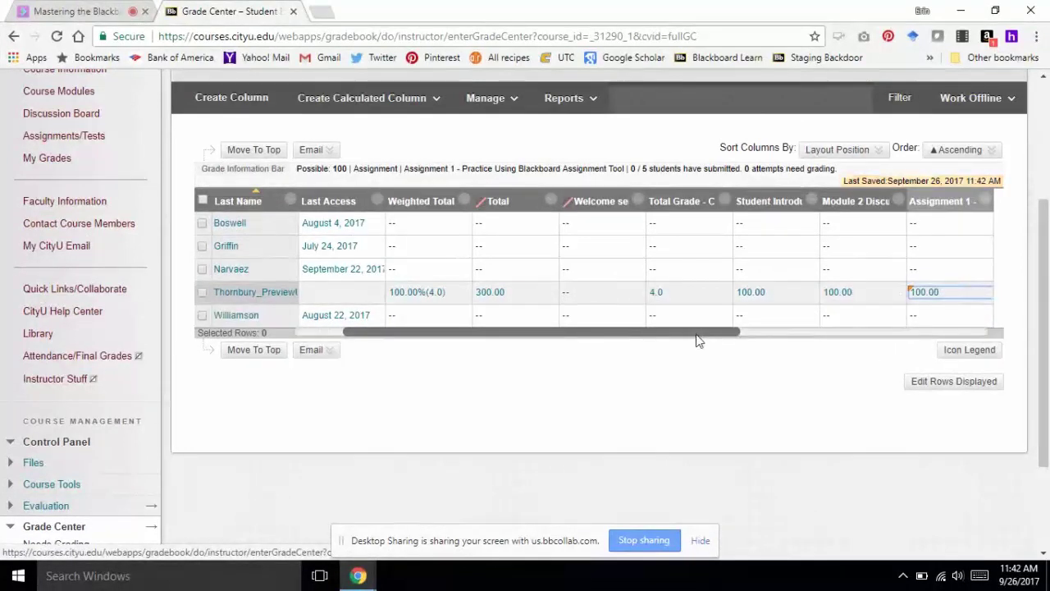
Enter 100 as the preview user's Quiz 1 grade and save it.
key(Right)
key(Right)
key(Right)
key(Right)
key(Right)
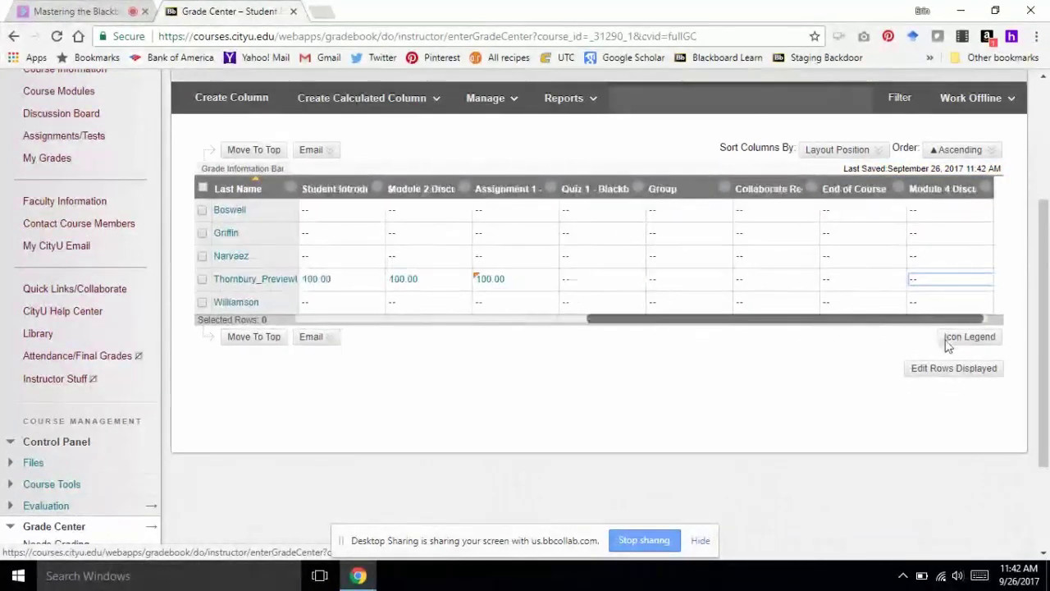
click(580, 280)
text(100)
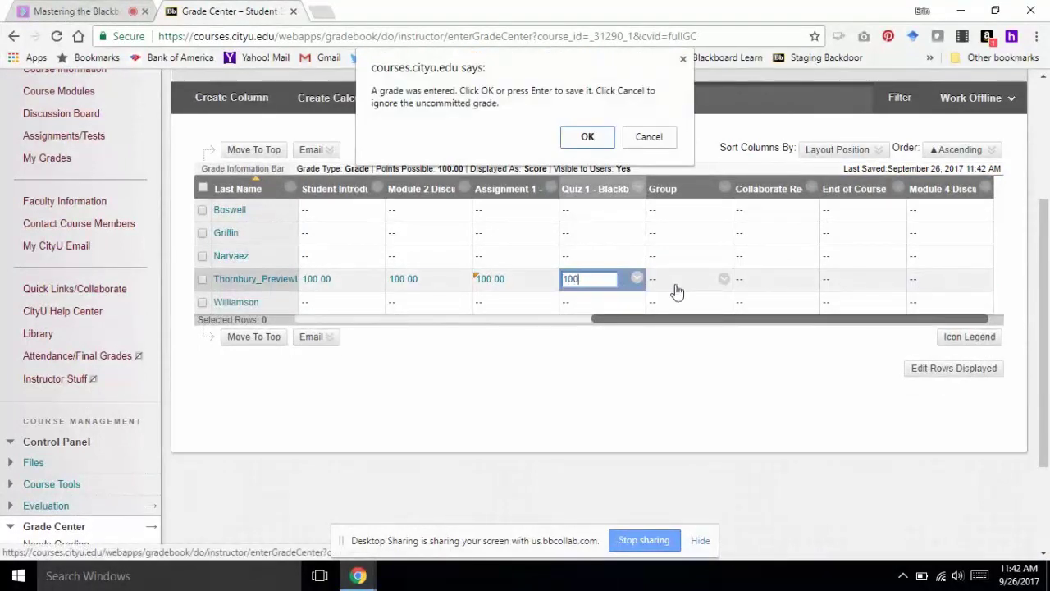
click(587, 137)
Enter 100 for the preview user in the Group and Collaborate Recording columns.
text(100)
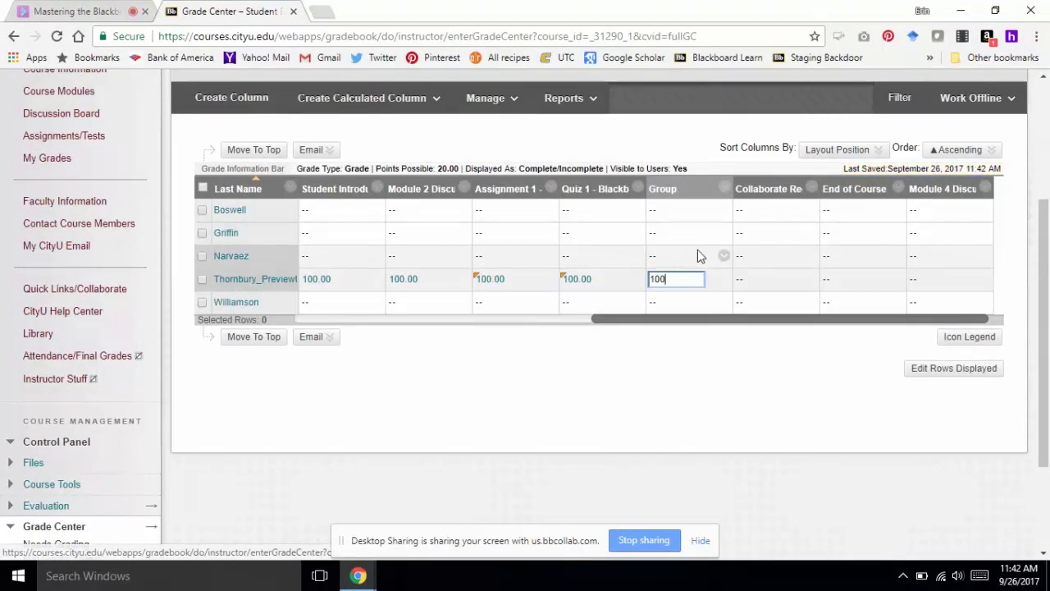
key(Return)
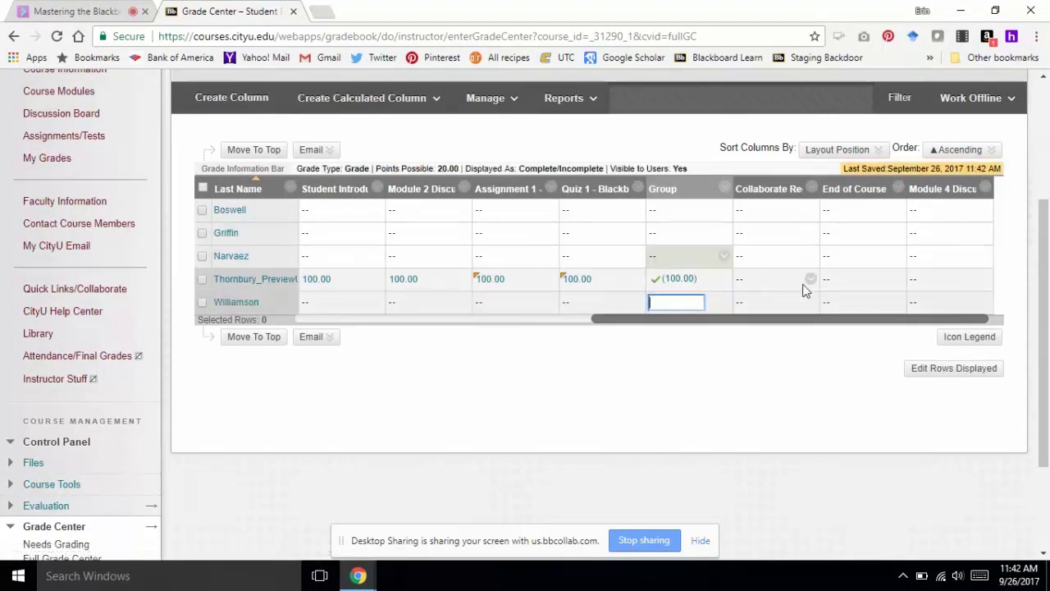
click(777, 280)
text(100)
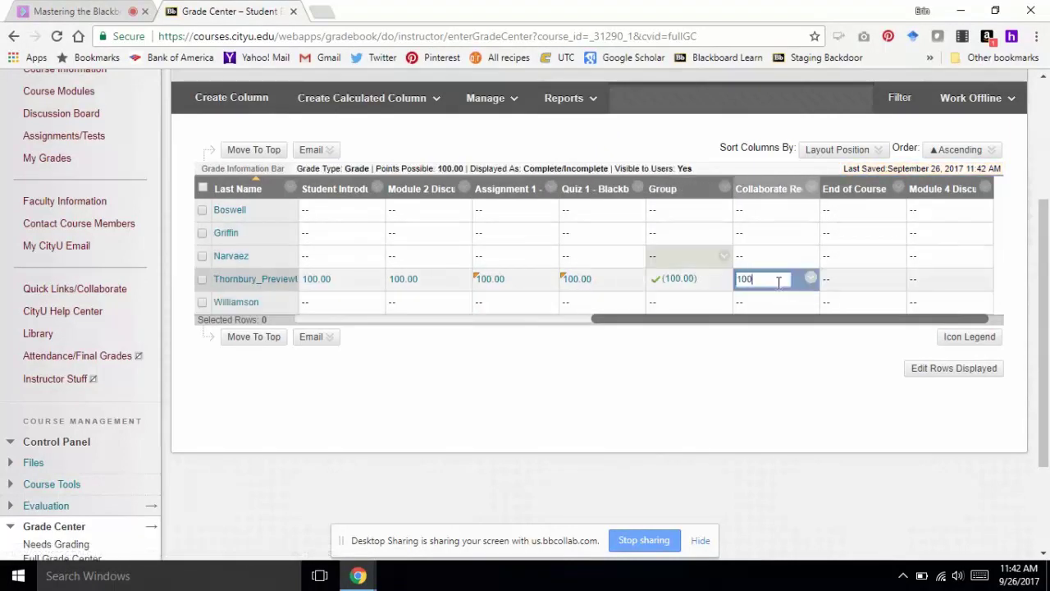
key(Return)
Enter 100 for the preview user in the End of Course and Module 4 Discussion columns.
click(862, 279)
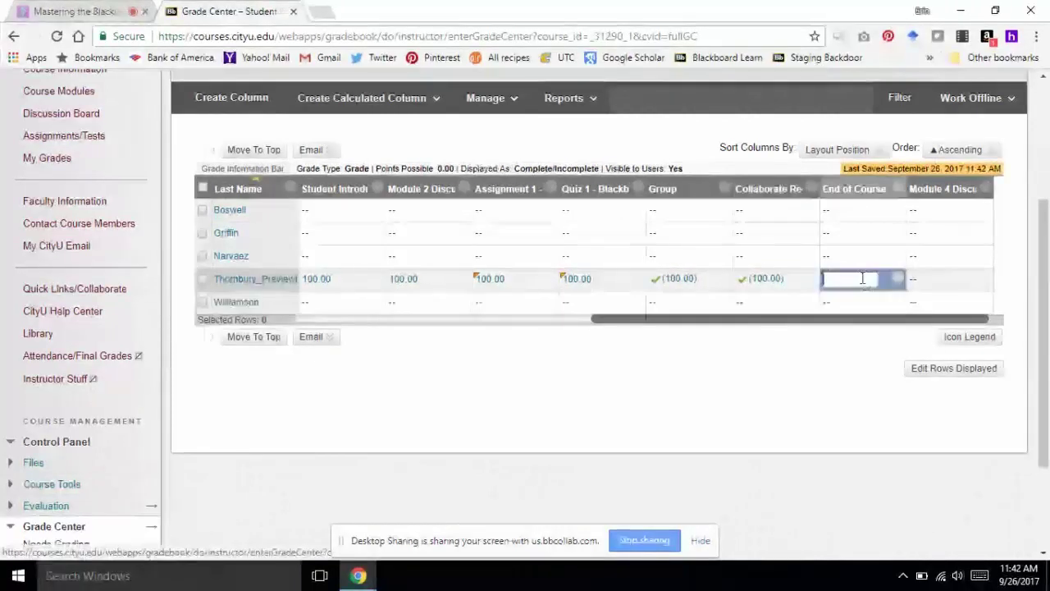
text(100)
key(Return)
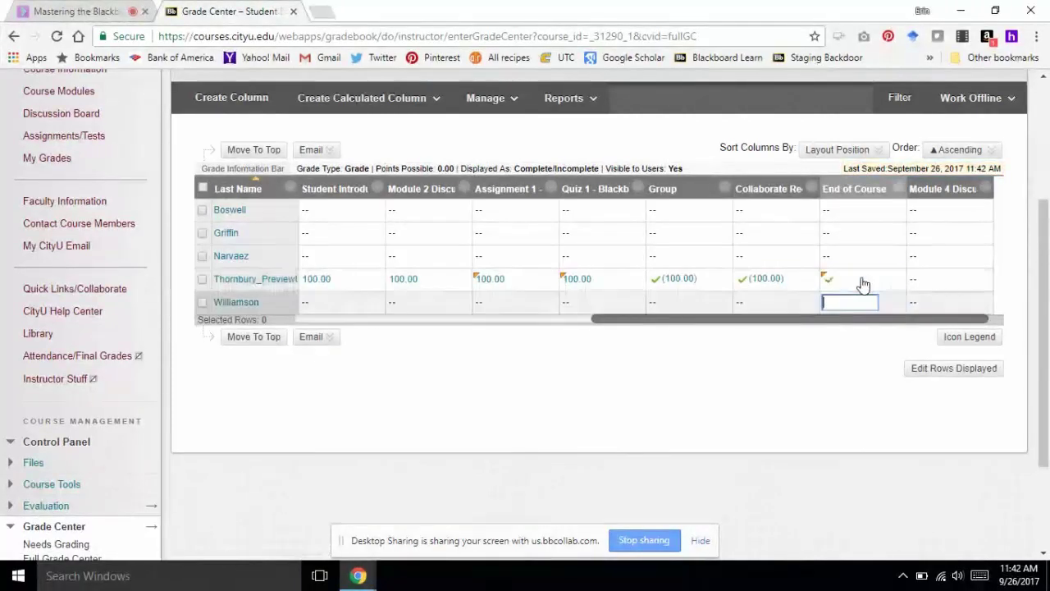
click(925, 280)
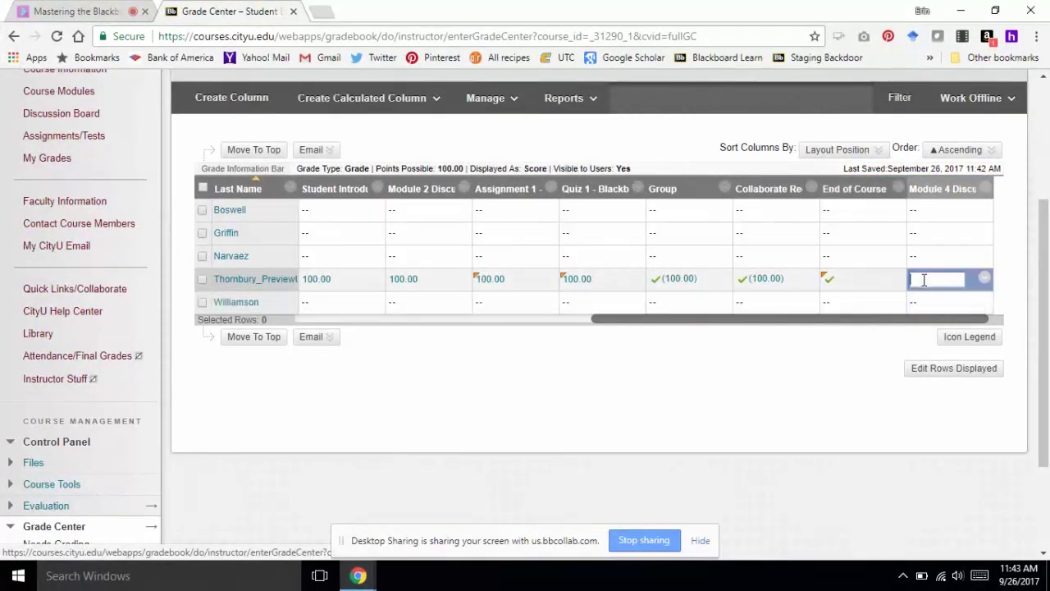
text(100)
key(Return)
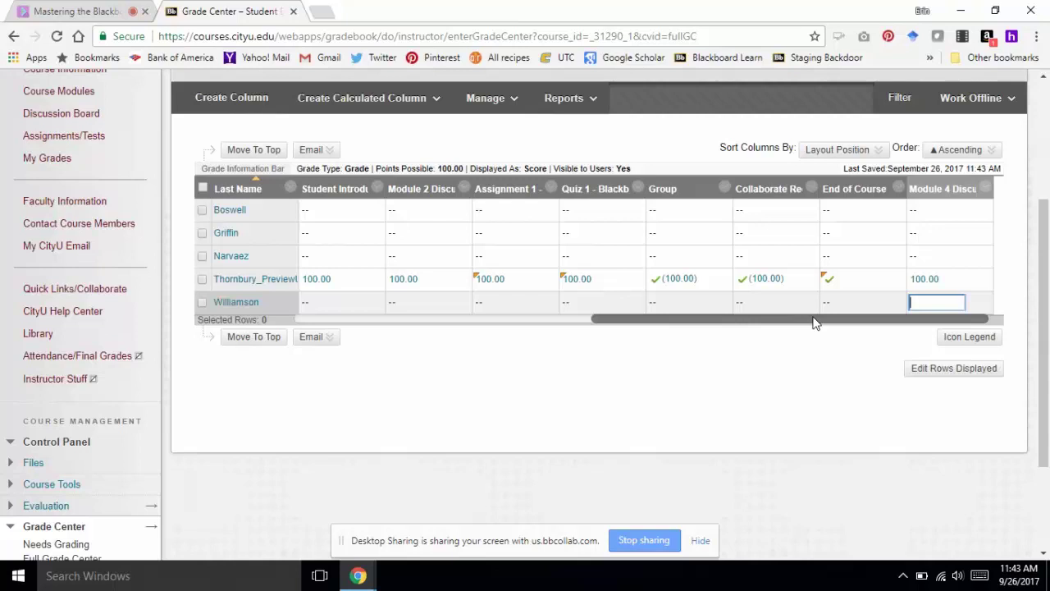
Compare the preview user's Weighted Total and Total with the individual grades across the grid.
drag(820, 321, 513, 363)
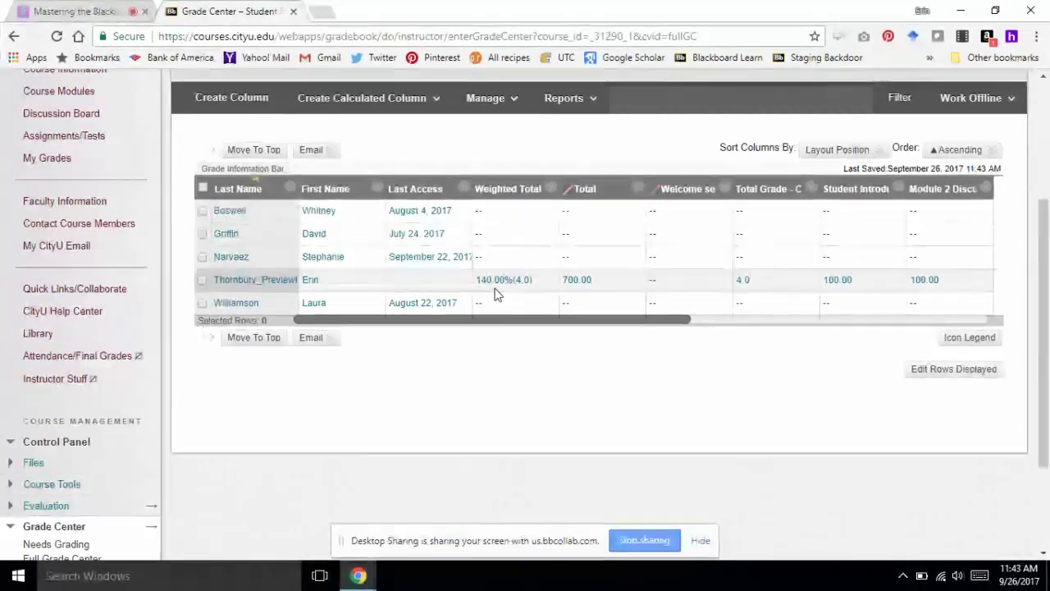
click(607, 312)
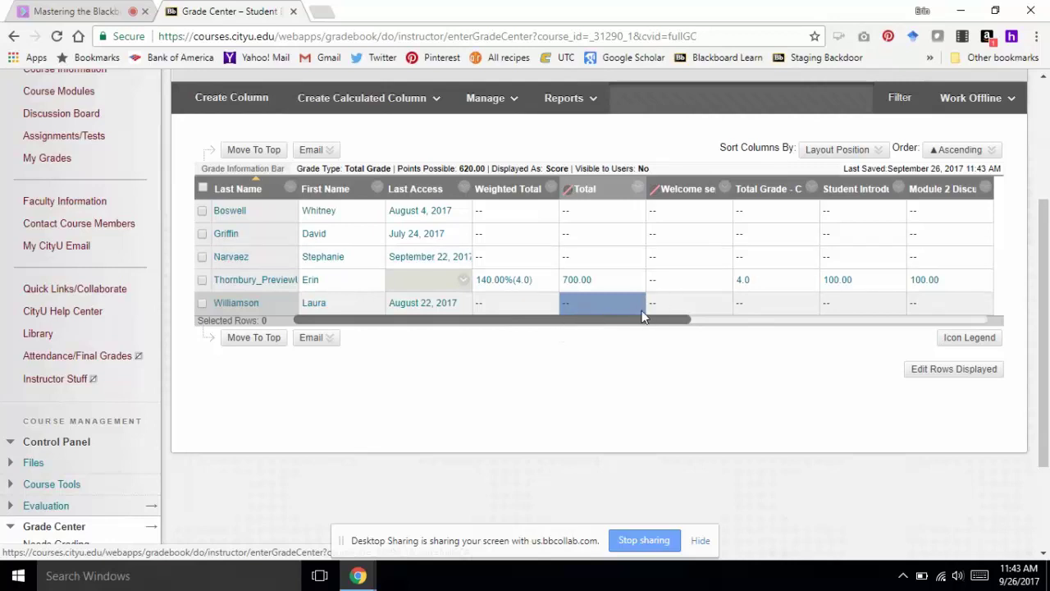
drag(652, 320, 915, 331)
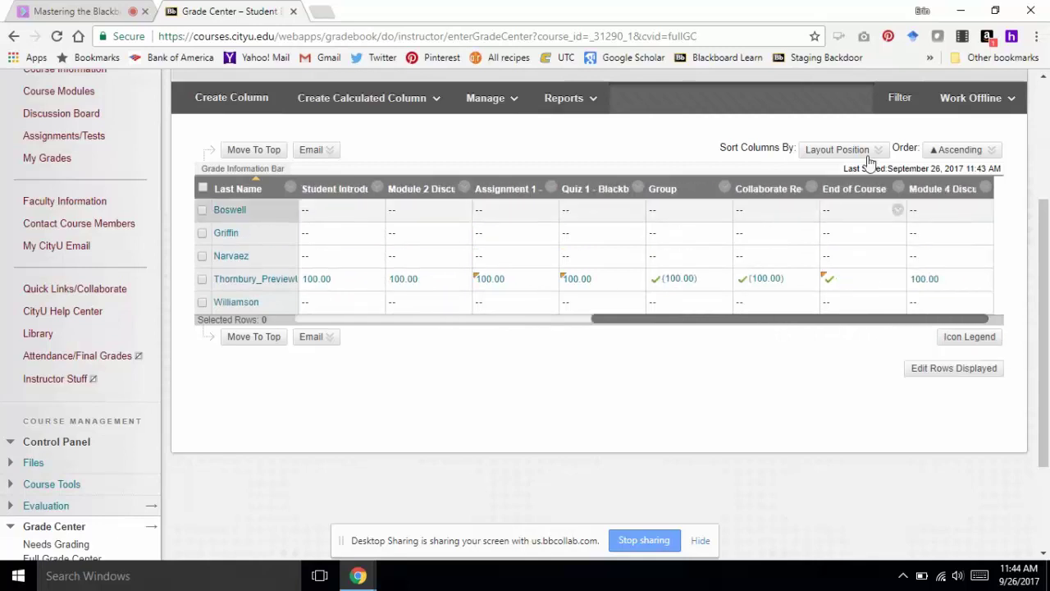
Check the display, category and points possible settings of the Collaborate Recording column, and leave its edit page without saving.
click(811, 189)
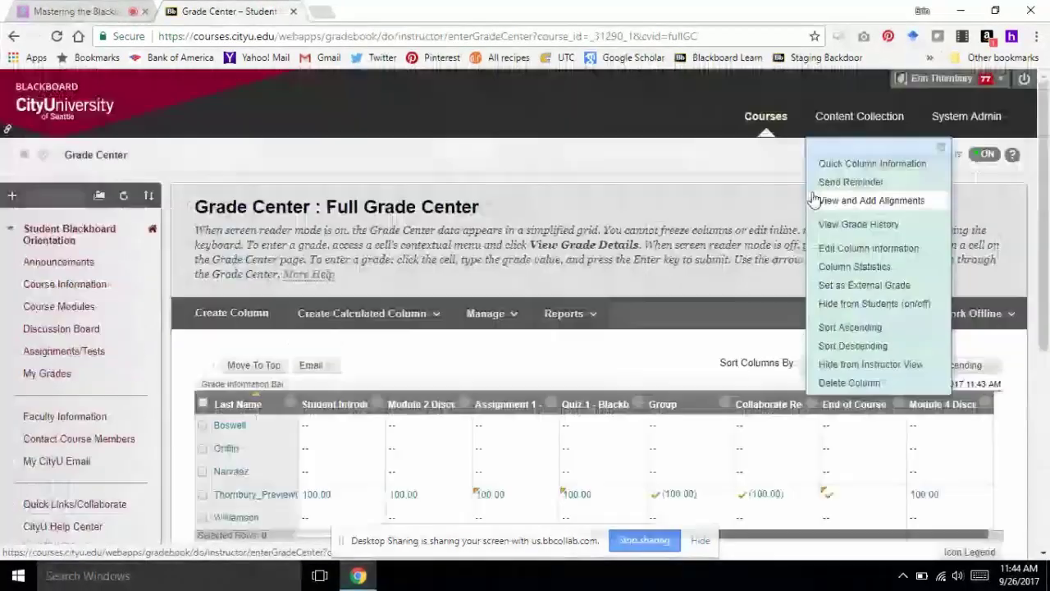
click(845, 251)
scroll(845, 246, down, 3)
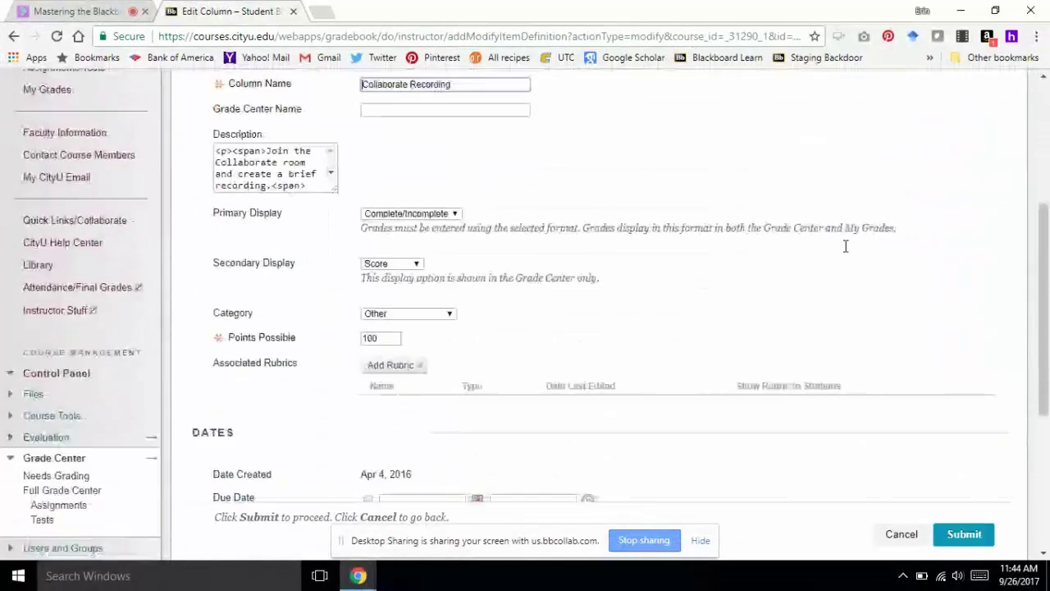
scroll(845, 247, down, 1)
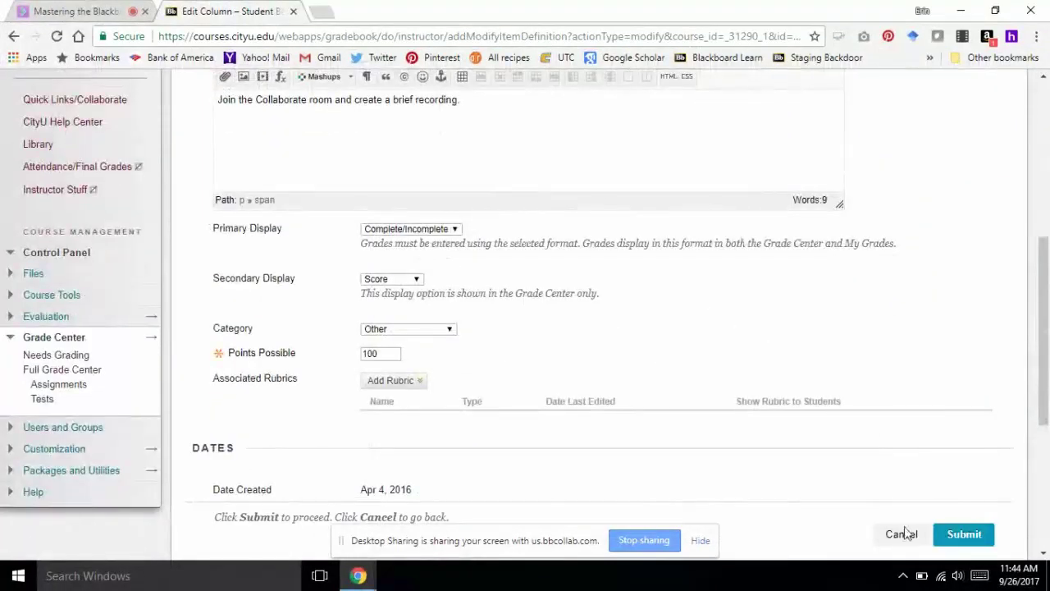
click(902, 534)
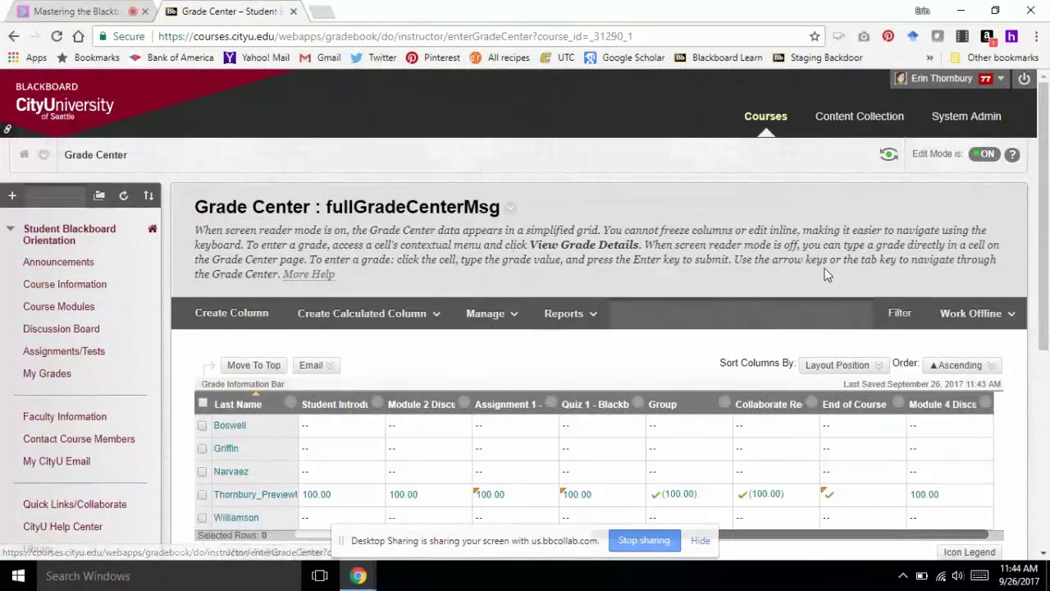
Set the Group column's Points Possible to 100, submit it, and recheck the preview user's Weighted Total.
click(723, 404)
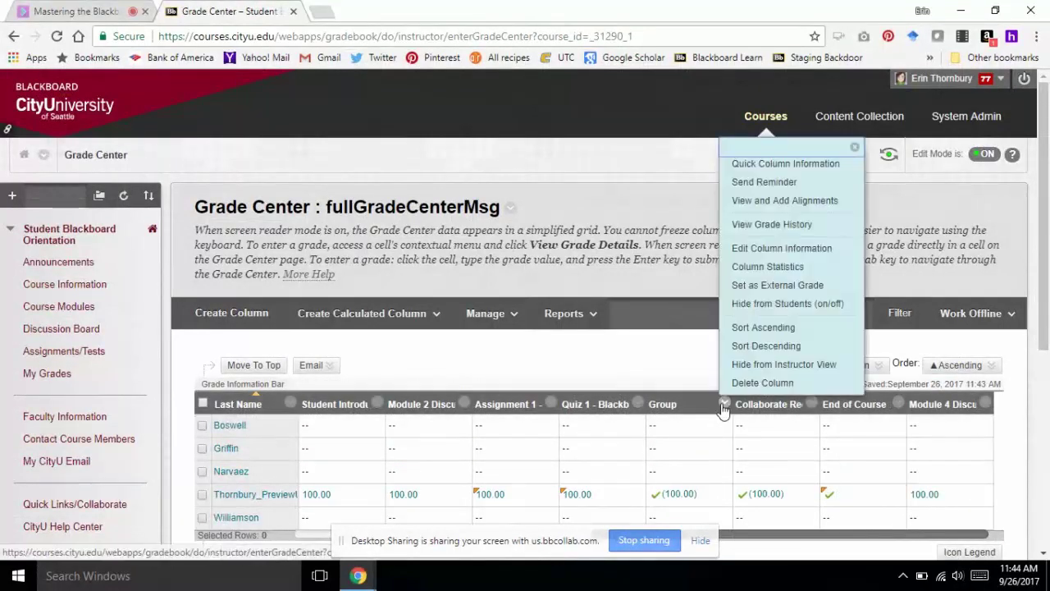
click(758, 248)
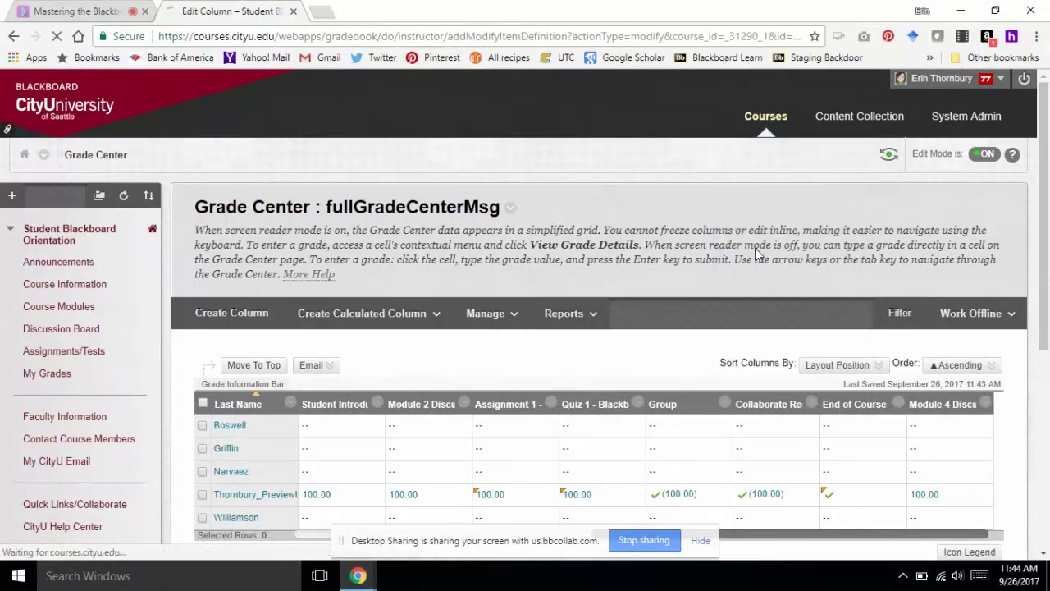
scroll(755, 251, down, 4)
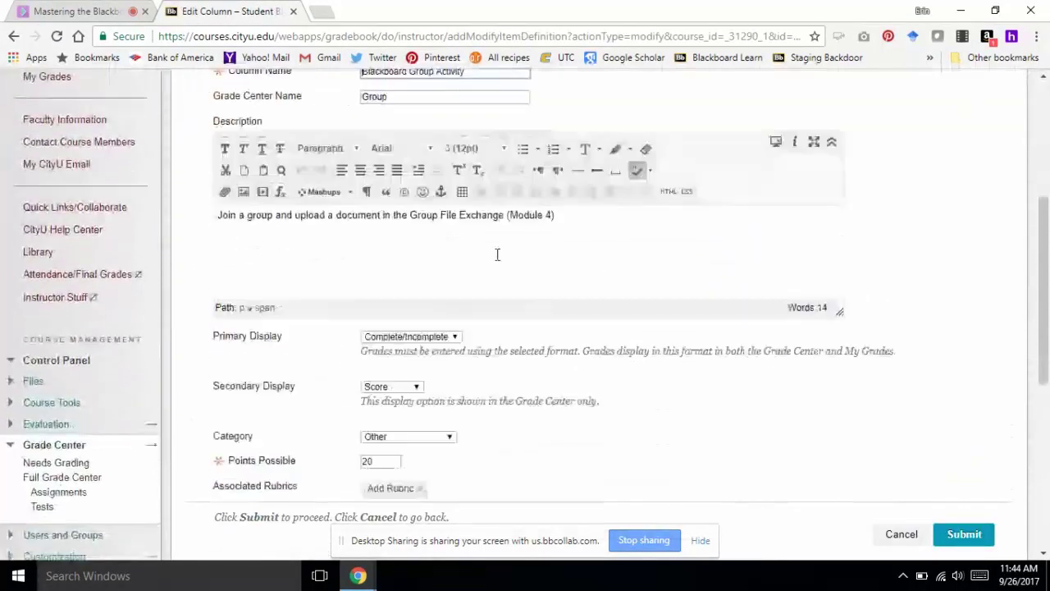
double_click(373, 461)
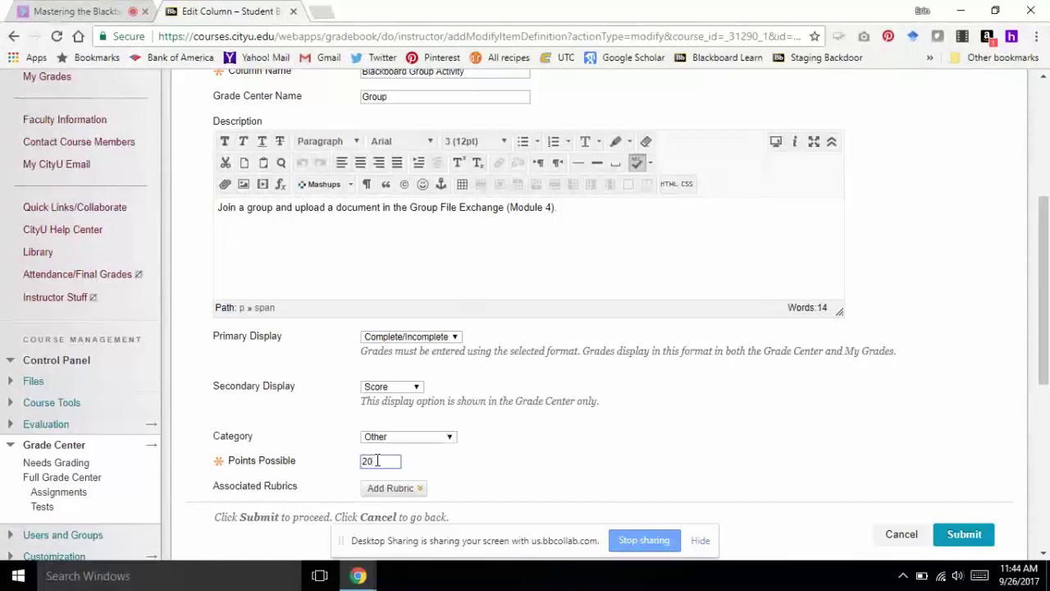
text(100)
click(962, 534)
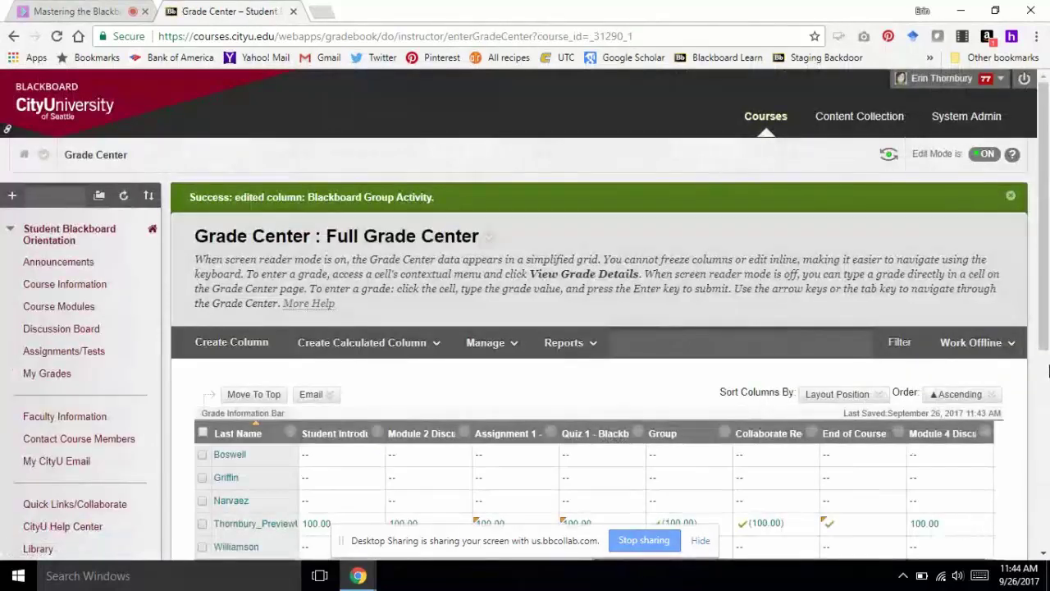
drag(1043, 339, 1044, 421)
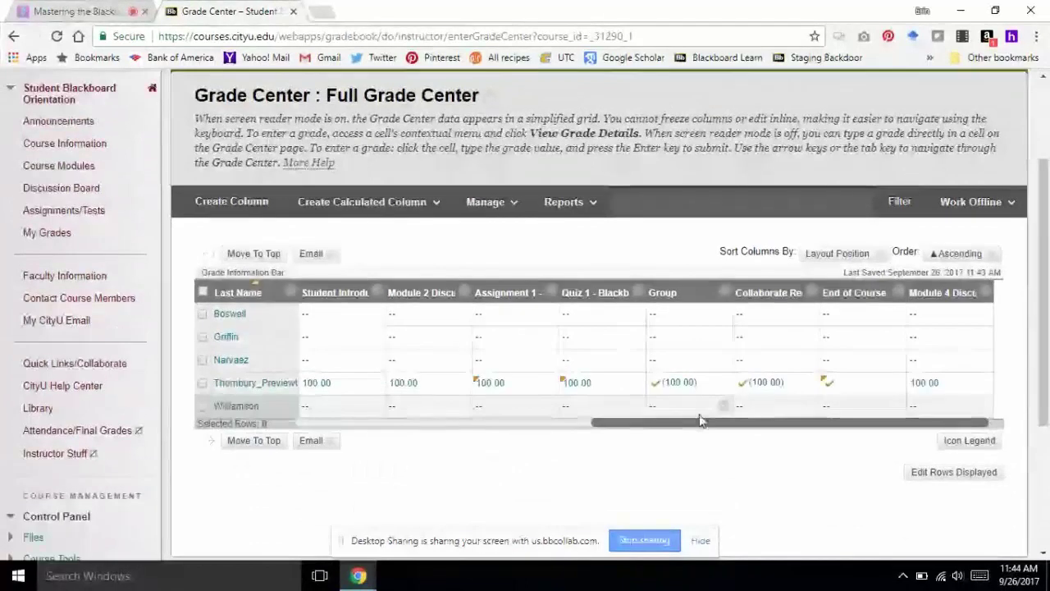
drag(663, 430, 393, 440)
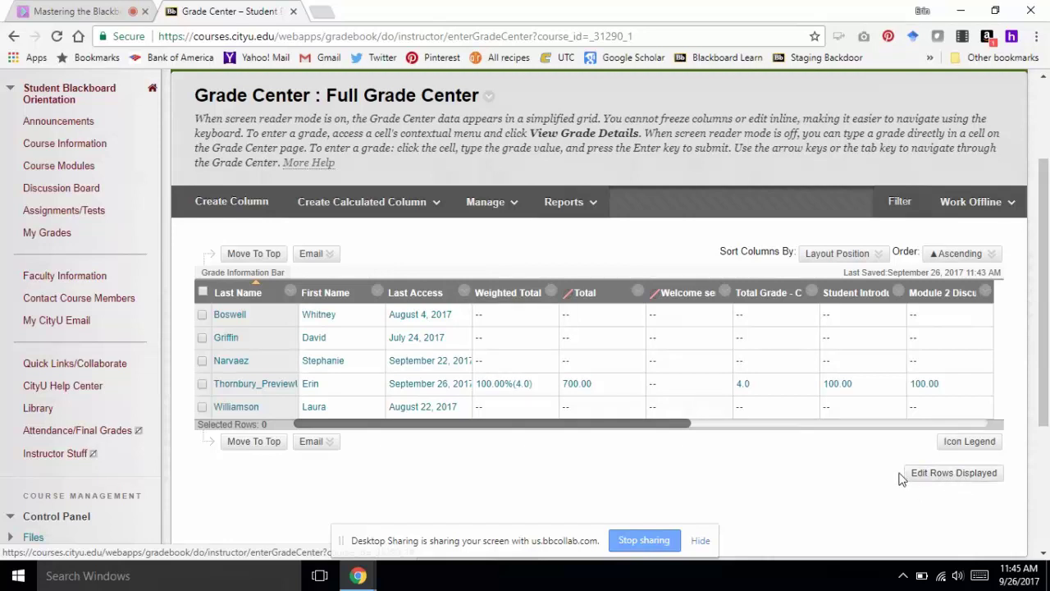
Open the Edit Rows Displayed setting, clear the minimum rows value, and stop the desktop sharing.
click(956, 476)
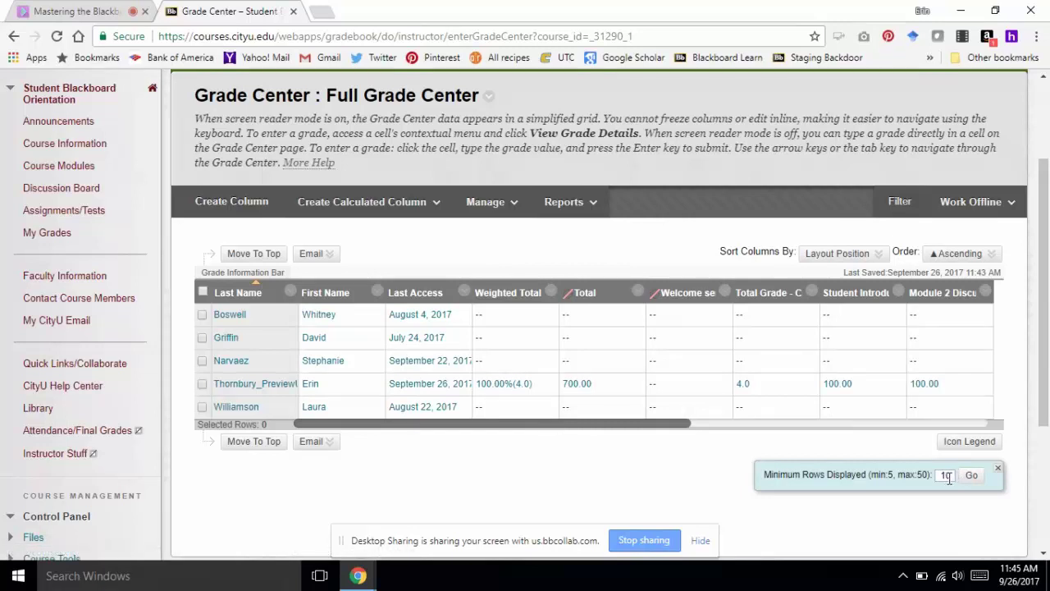
key(BackSpace)
key(BackSpace)
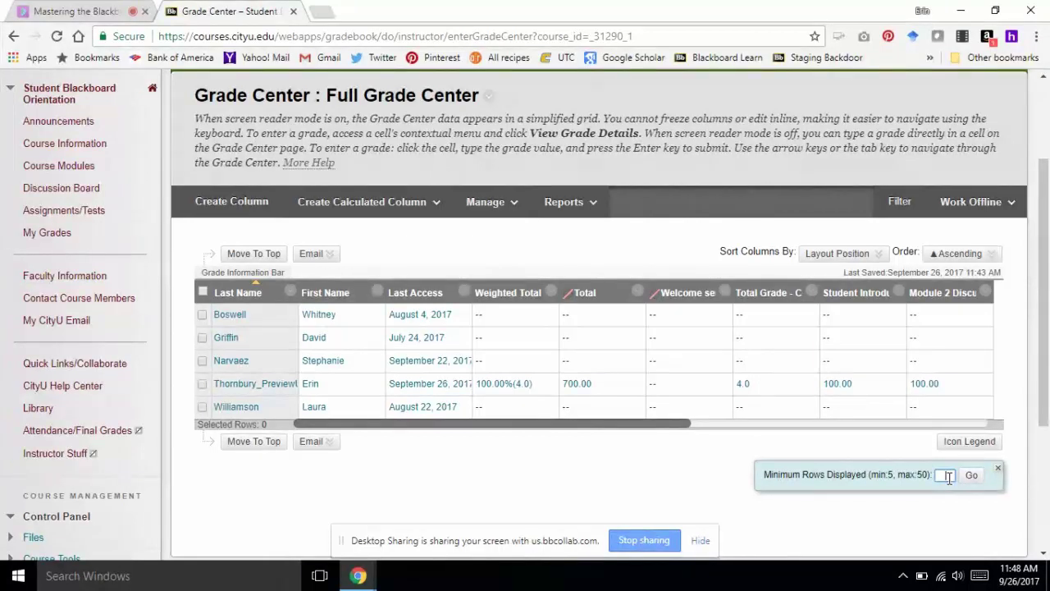
click(949, 476)
click(629, 543)
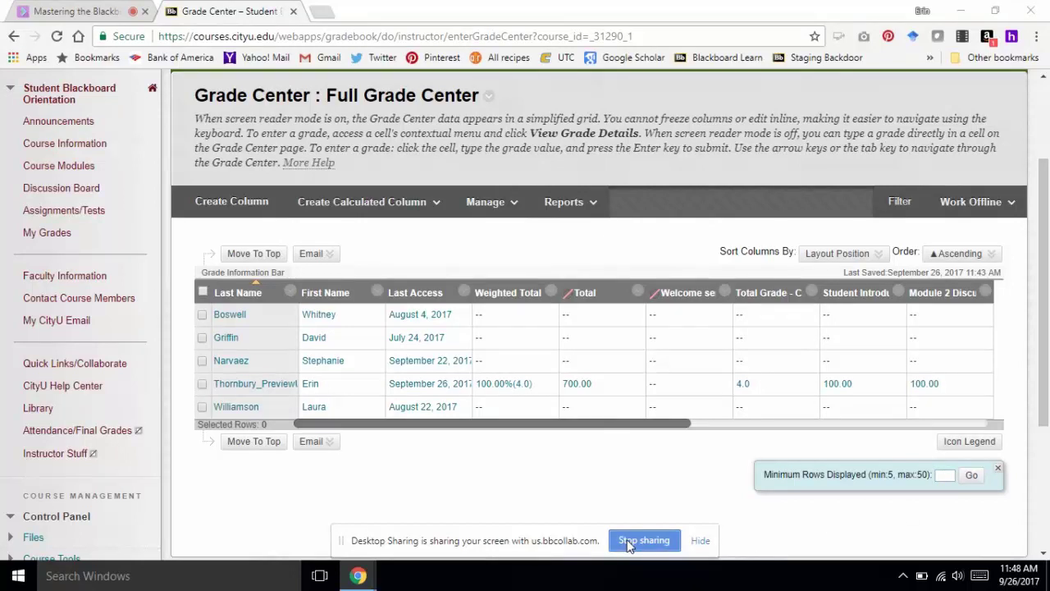